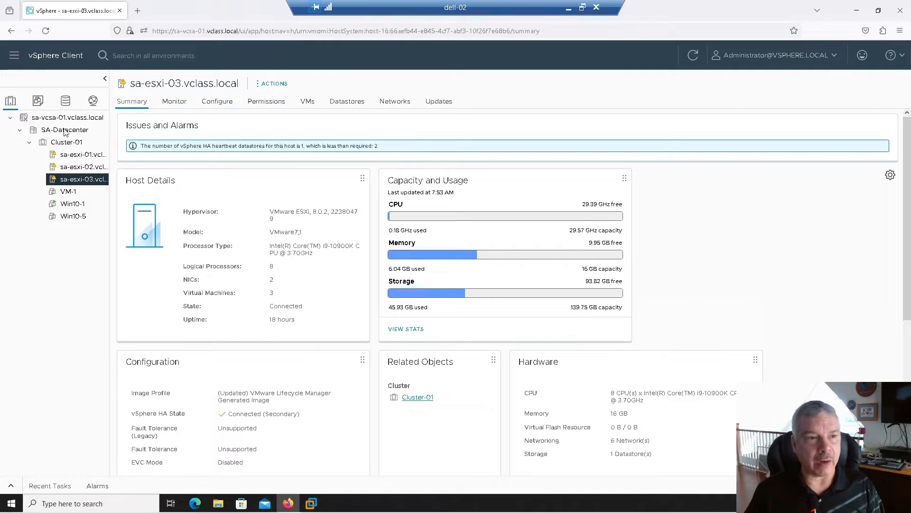
# Go to Content Libraries and start creating a new library
pyautogui.click(15, 59)
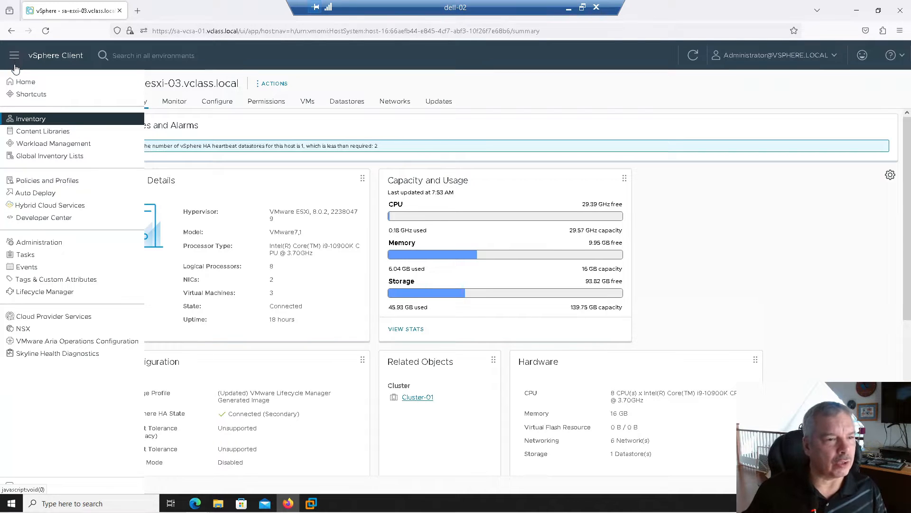
pyautogui.click(40, 133)
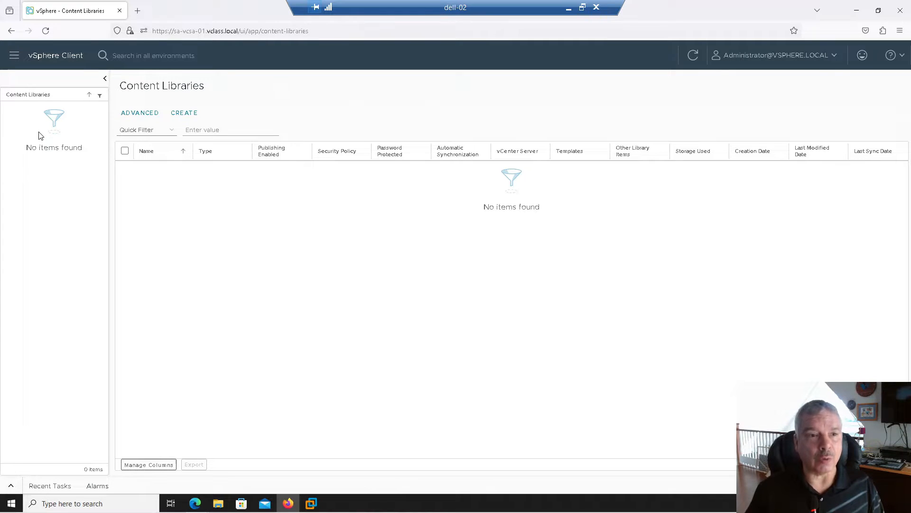
pyautogui.click(186, 114)
# Name the library MYLibrary with notes 'my library for youtube' and continue
pyautogui.click(493, 153)
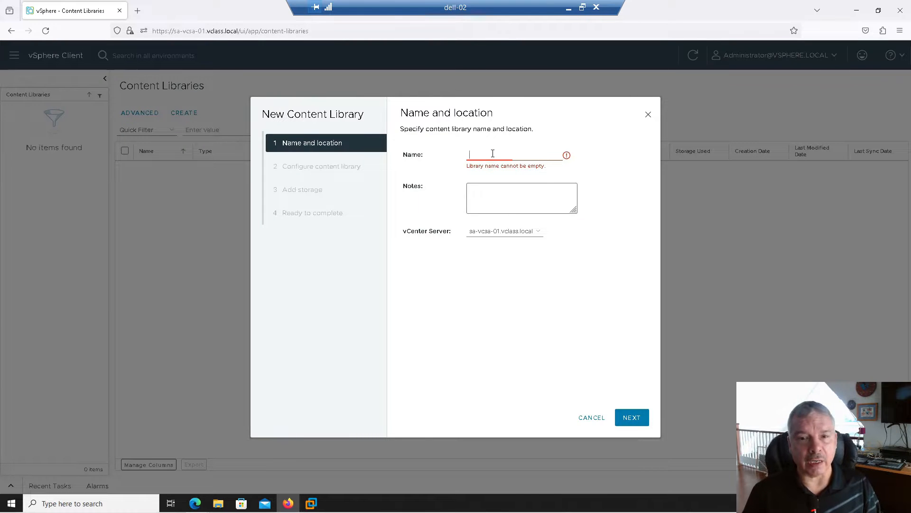
pyautogui.write('MYLibrary')
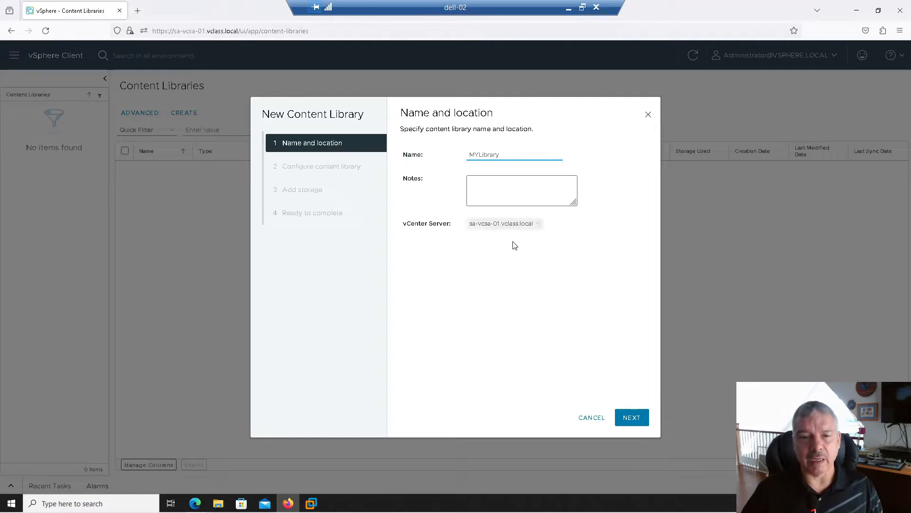
pyautogui.click(482, 181)
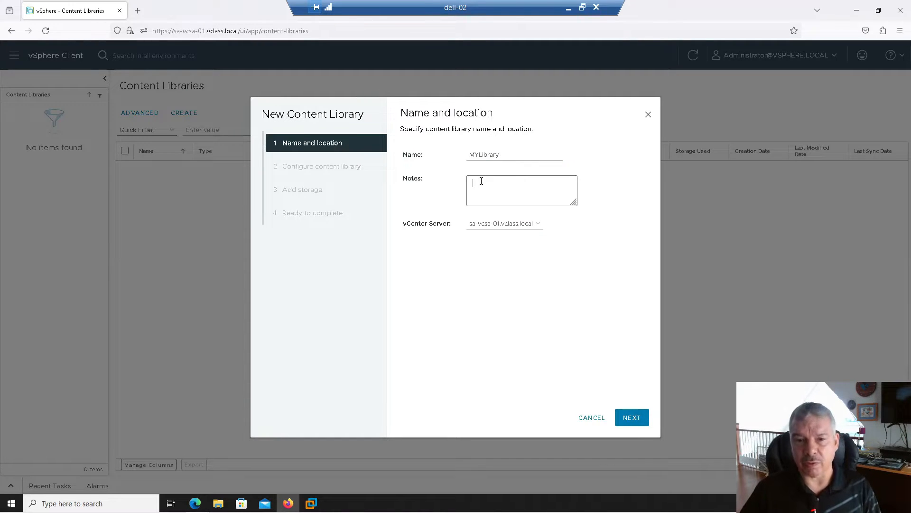
pyautogui.write('my library for youtube')
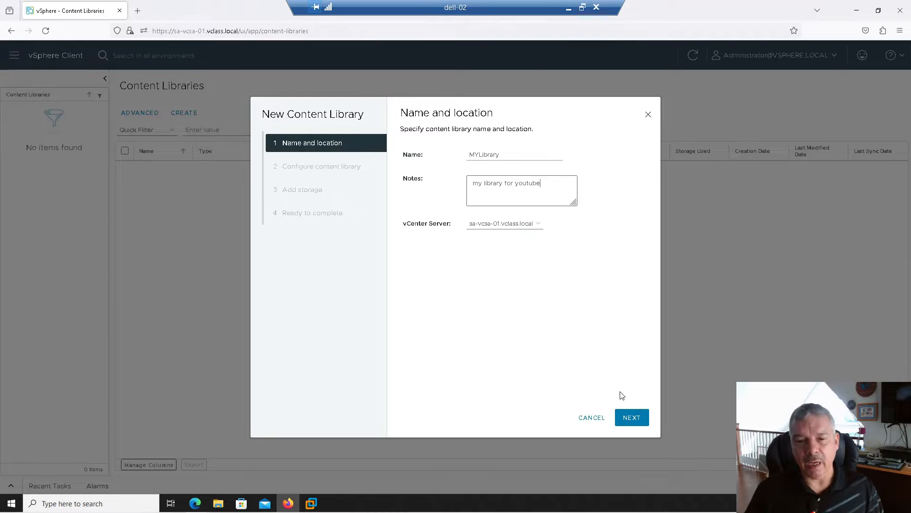
pyautogui.click(635, 419)
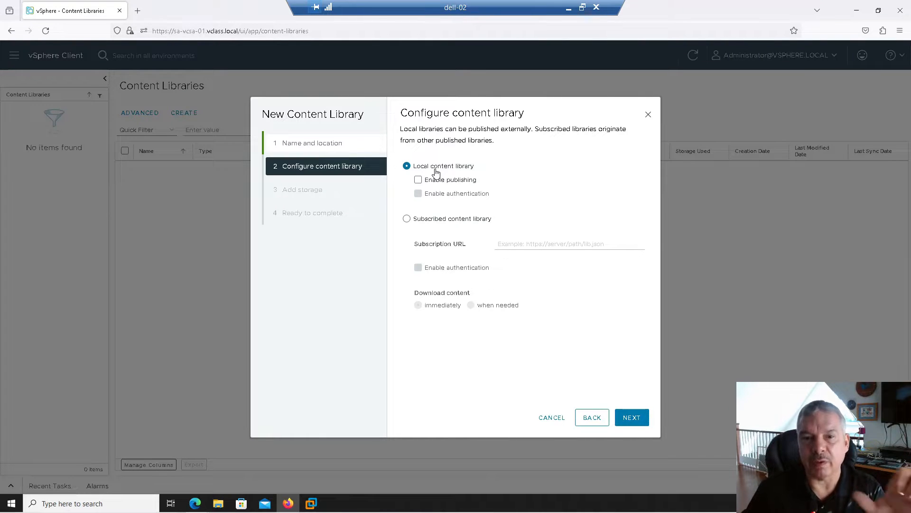
# Keep MYLibrary as a local content library with publishing disabled
pyautogui.click(631, 419)
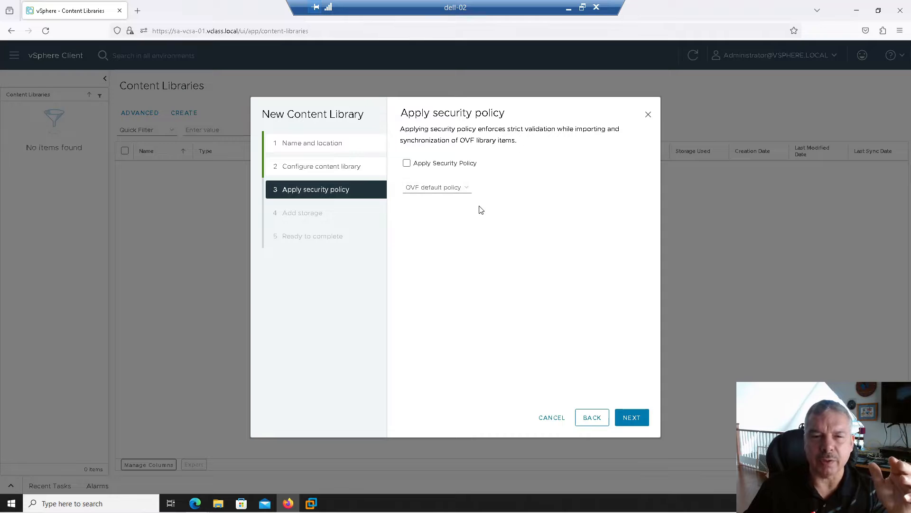
# Leave the library's security policy unapplied and proceed to storage selection
pyautogui.click(407, 163)
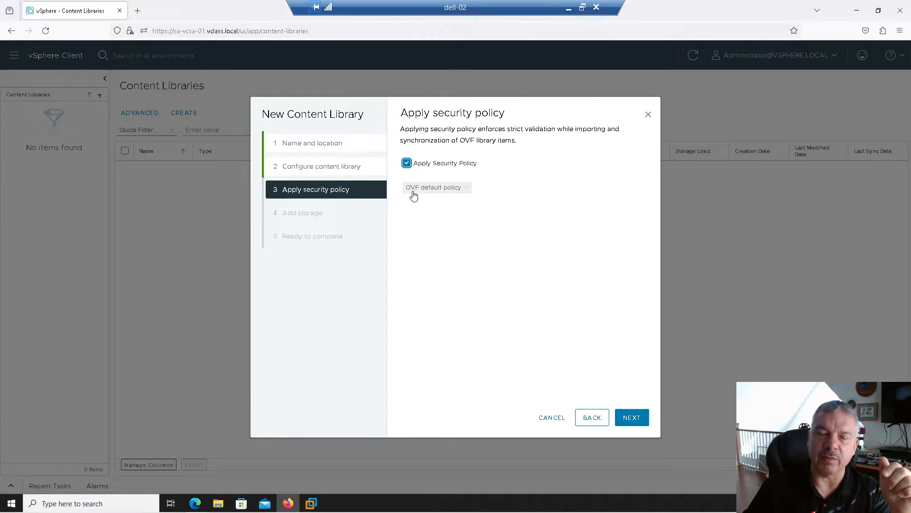
pyautogui.click(407, 164)
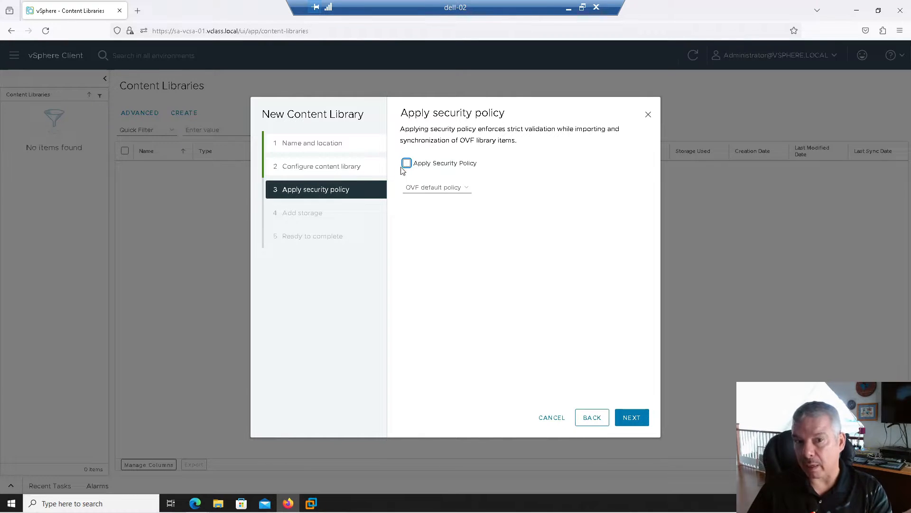
pyautogui.click(630, 422)
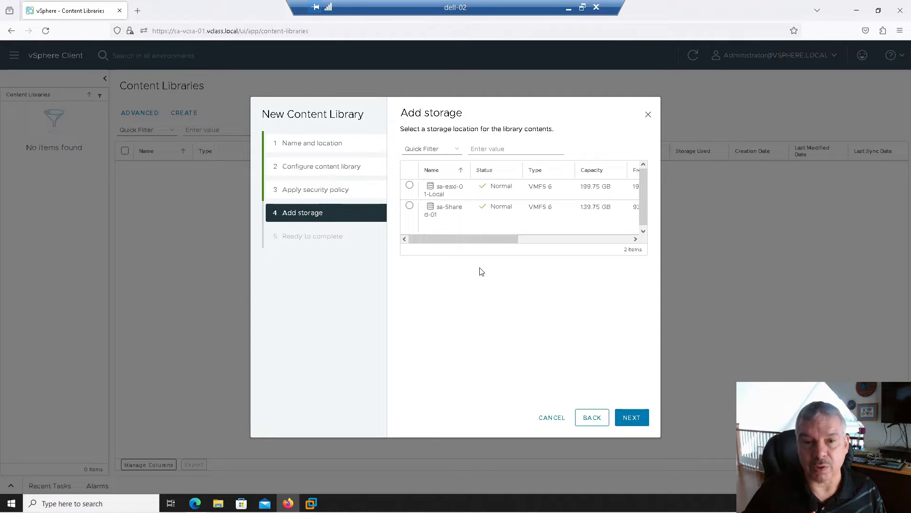
# Store MYLibrary on the sa-Shared-01 datastore and finish creating it
pyautogui.click(409, 206)
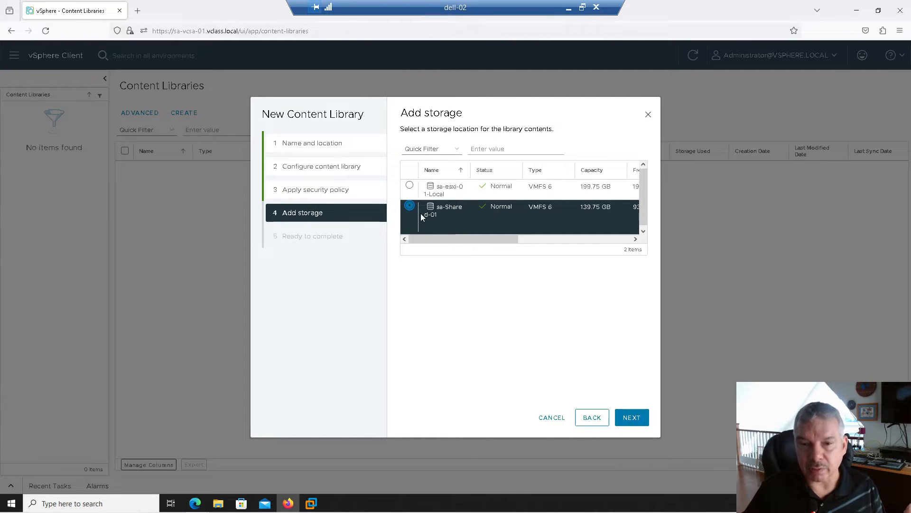
pyautogui.moveTo(461, 237)
pyautogui.mouseDown()
pyautogui.moveTo(551, 248)
pyautogui.moveTo(444, 245)
pyautogui.mouseUp()
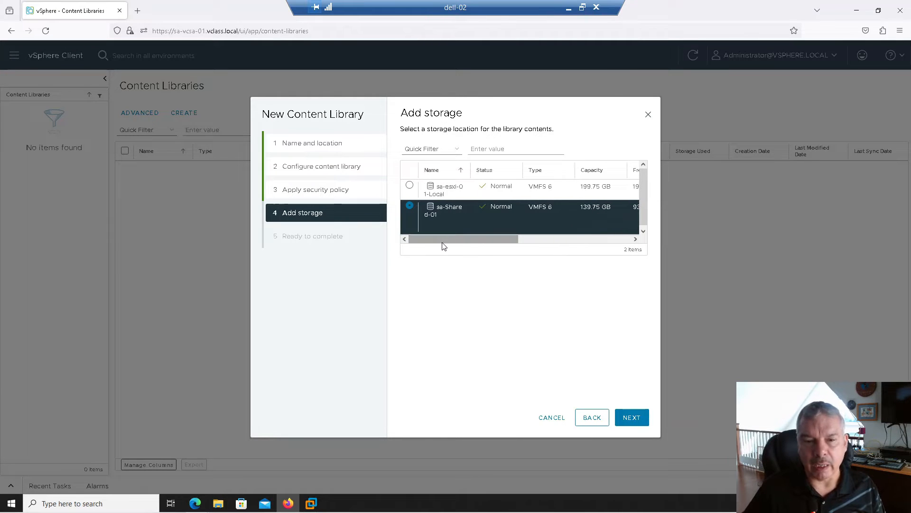
pyautogui.click(619, 420)
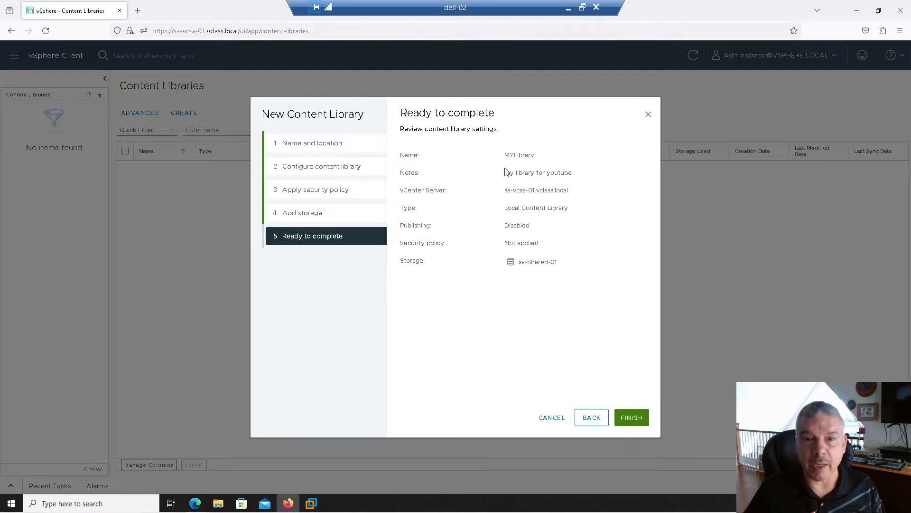
pyautogui.click(632, 418)
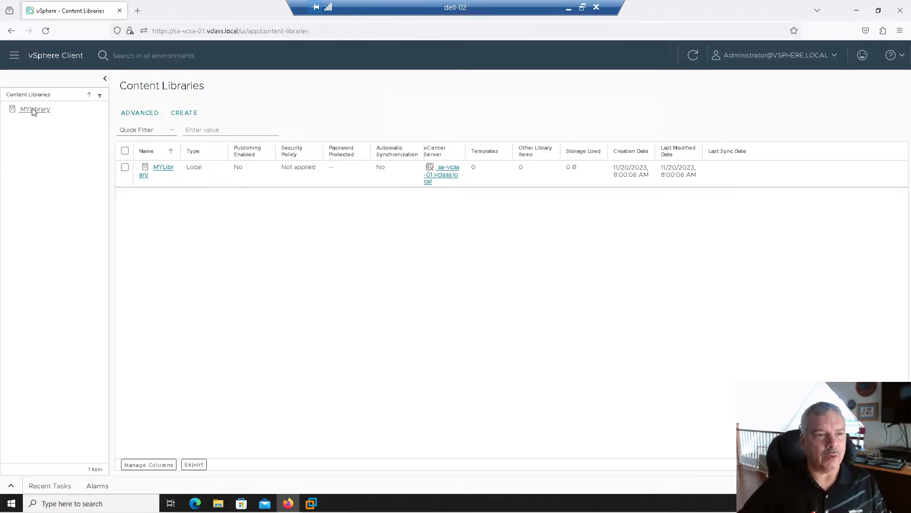
# Open MYLibrary and browse its Summary, VM and OVF & OVA Templates, and Other Types
pyautogui.click(163, 169)
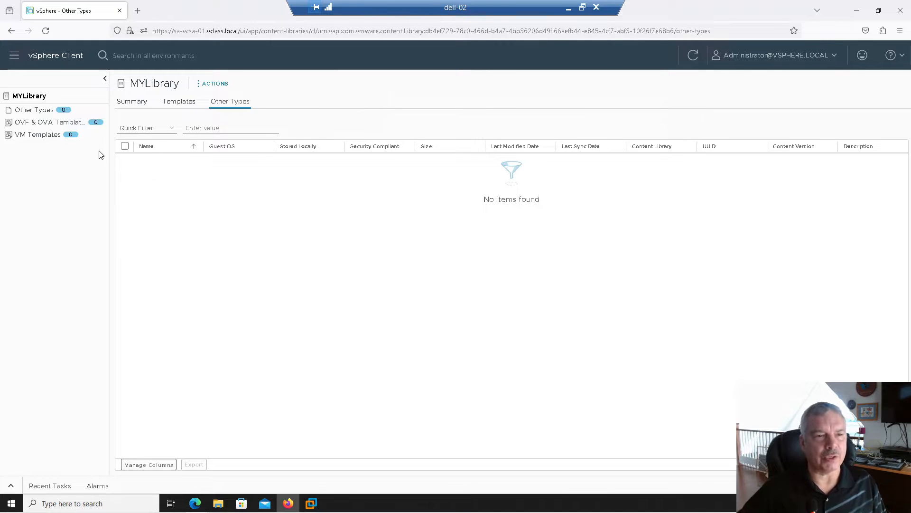
pyautogui.click(127, 105)
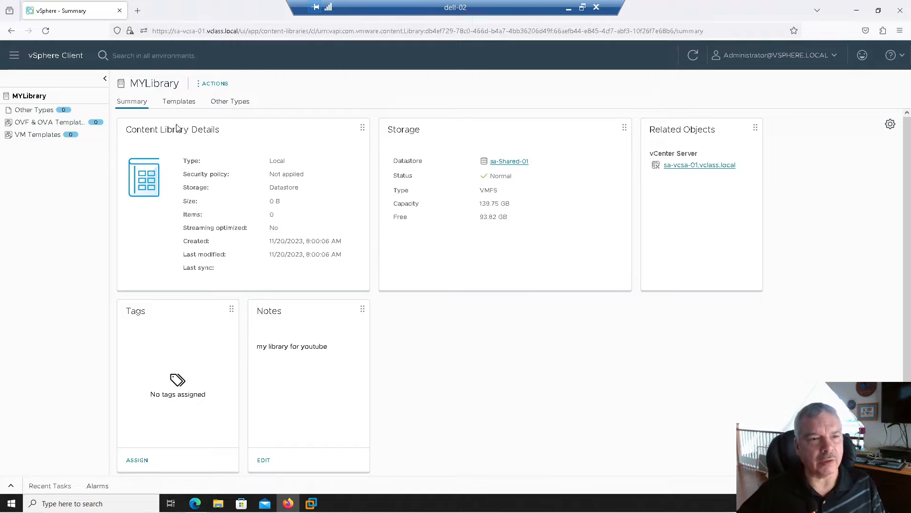
pyautogui.click(41, 126)
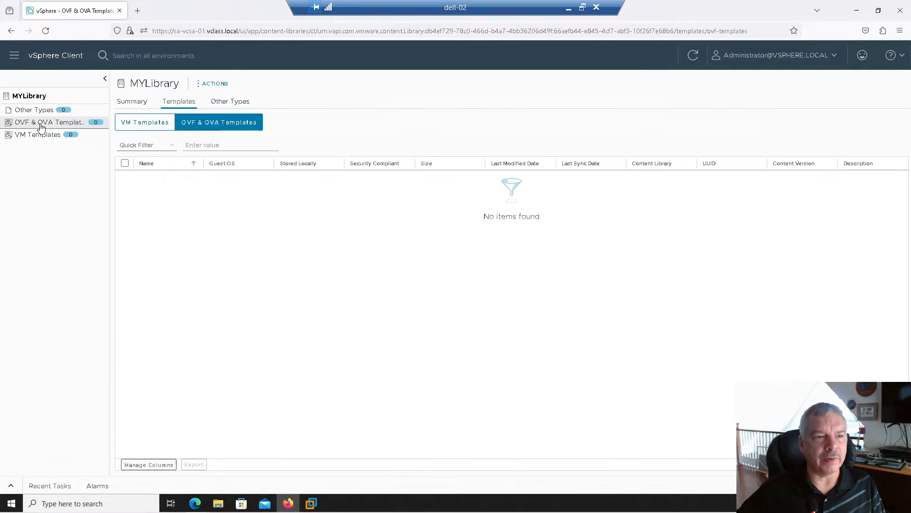
pyautogui.click(146, 123)
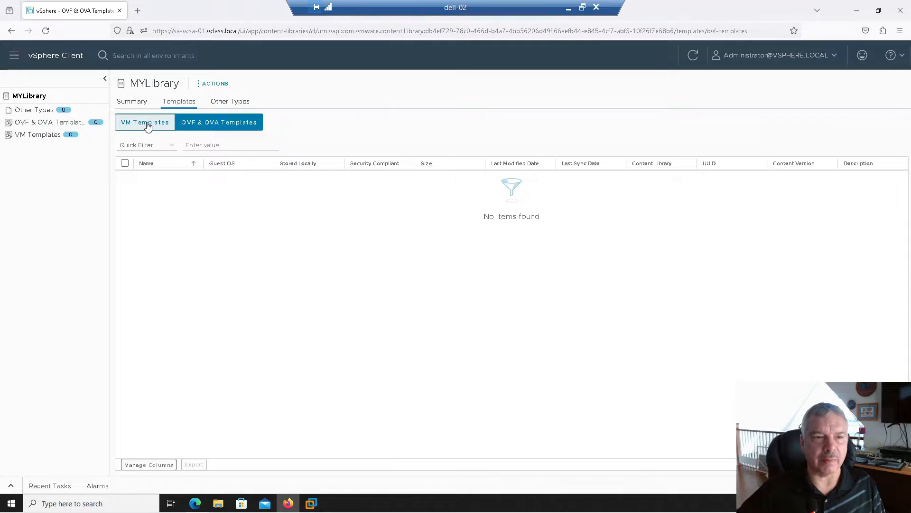
pyautogui.click(218, 126)
pyautogui.click(160, 124)
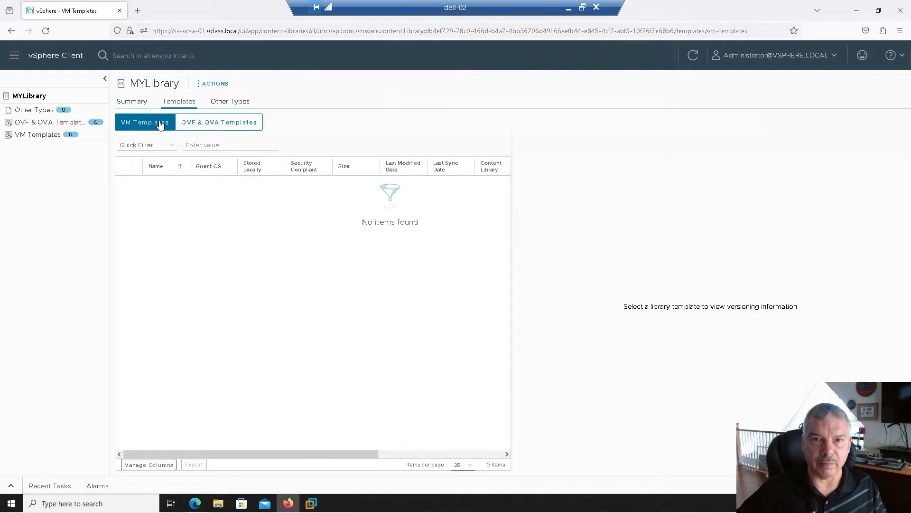
pyautogui.click(210, 126)
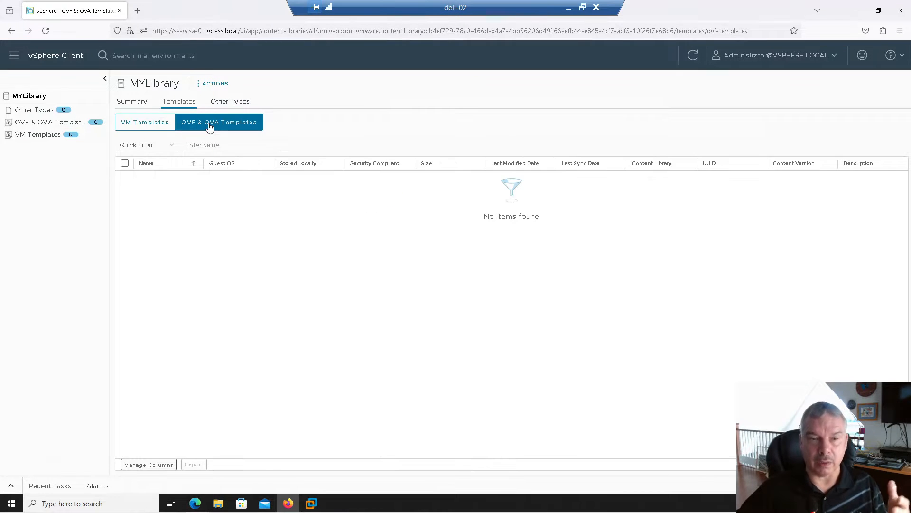
pyautogui.click(163, 123)
pyautogui.click(231, 103)
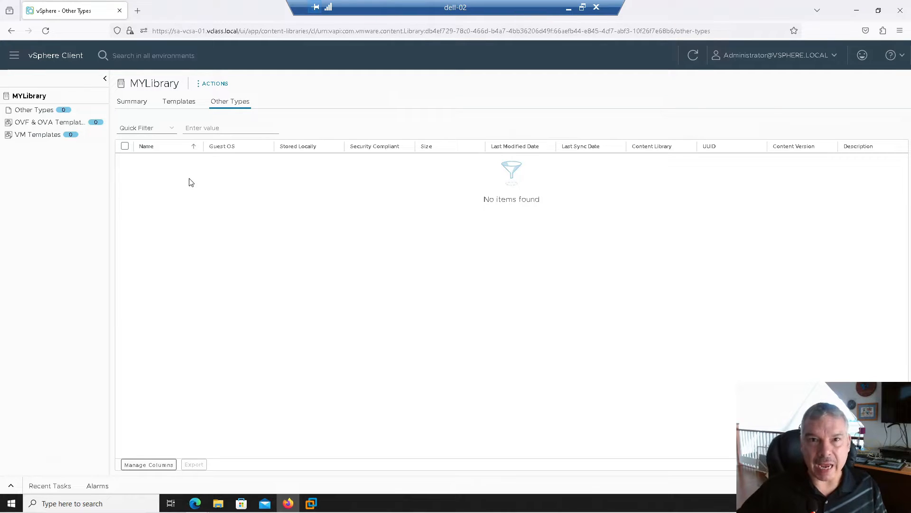
pyautogui.click(198, 86)
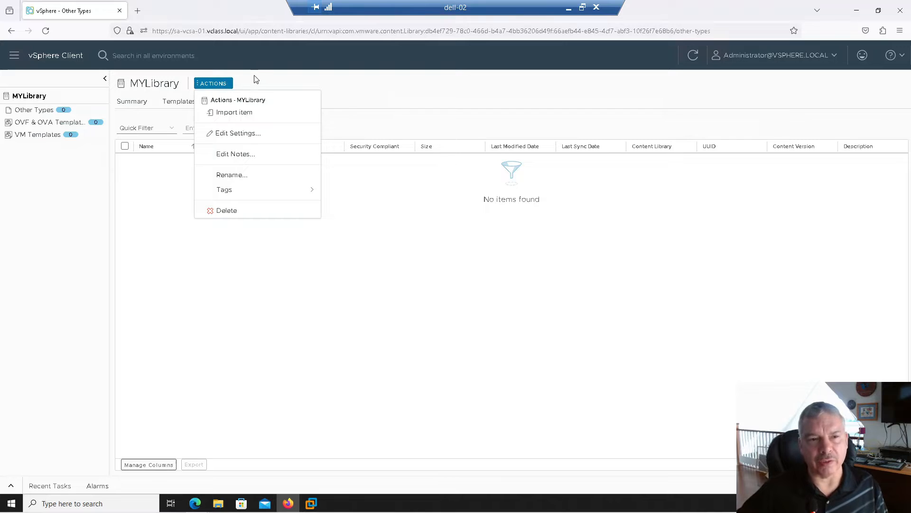
pyautogui.click(257, 79)
pyautogui.click(199, 90)
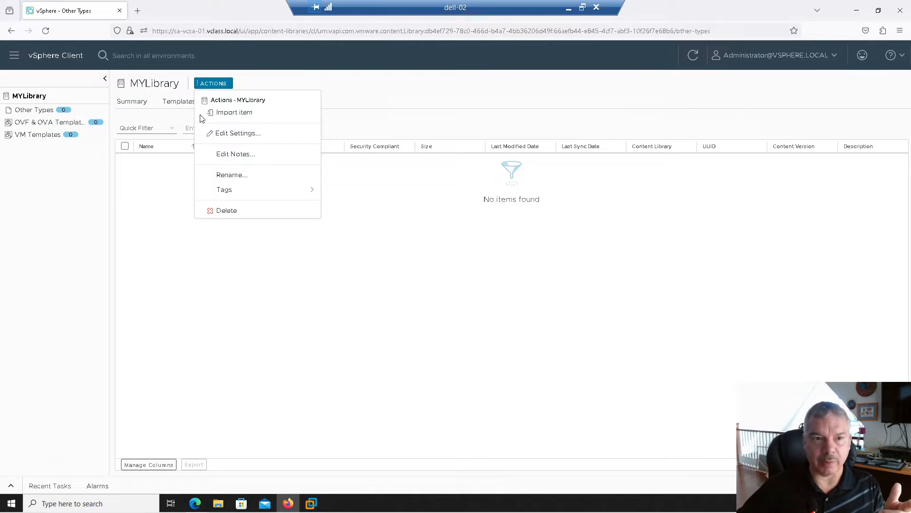
pyautogui.click(231, 135)
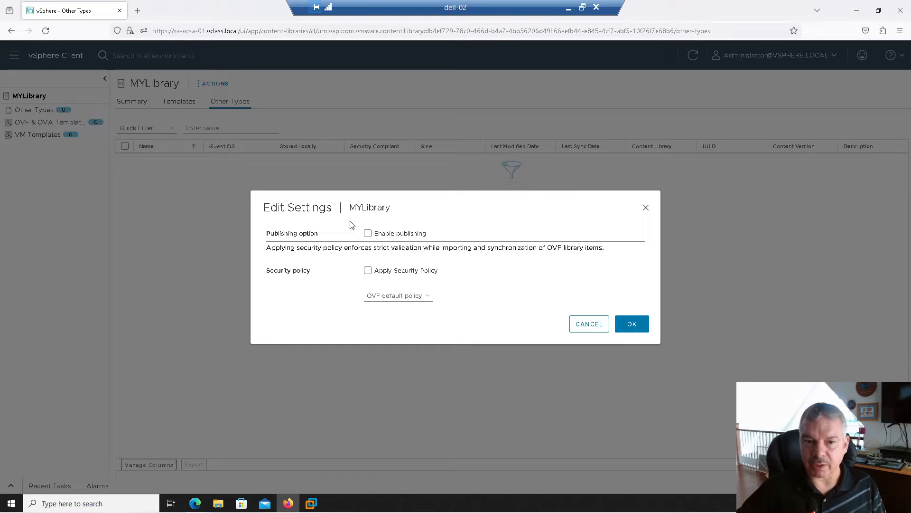
pyautogui.click(587, 325)
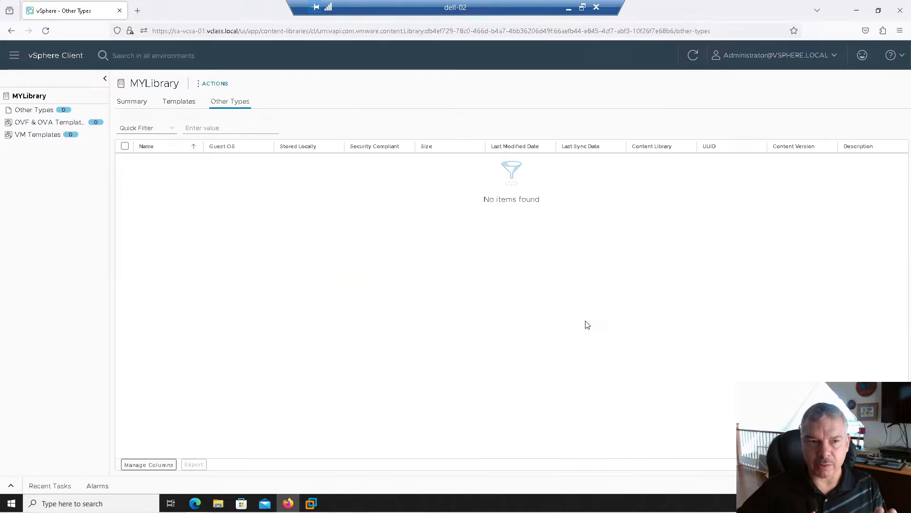
pyautogui.click(199, 88)
# Choose the local file Windows-10-64 bit.iso from drive D: for import into MYLibrary
pyautogui.click(214, 112)
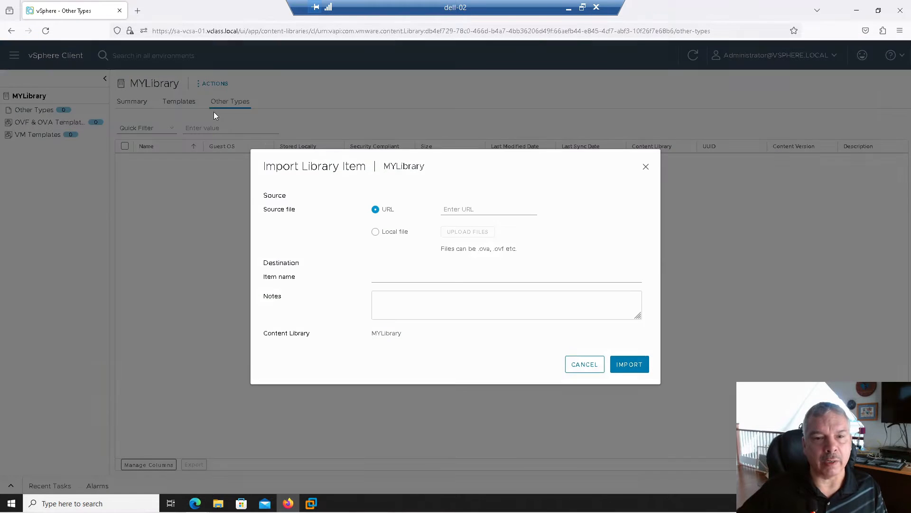
pyautogui.click(448, 209)
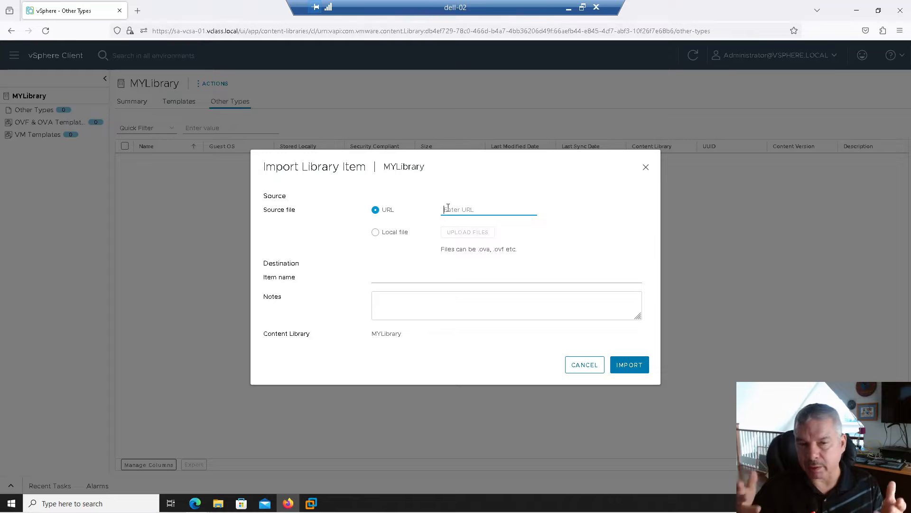
pyautogui.click(389, 235)
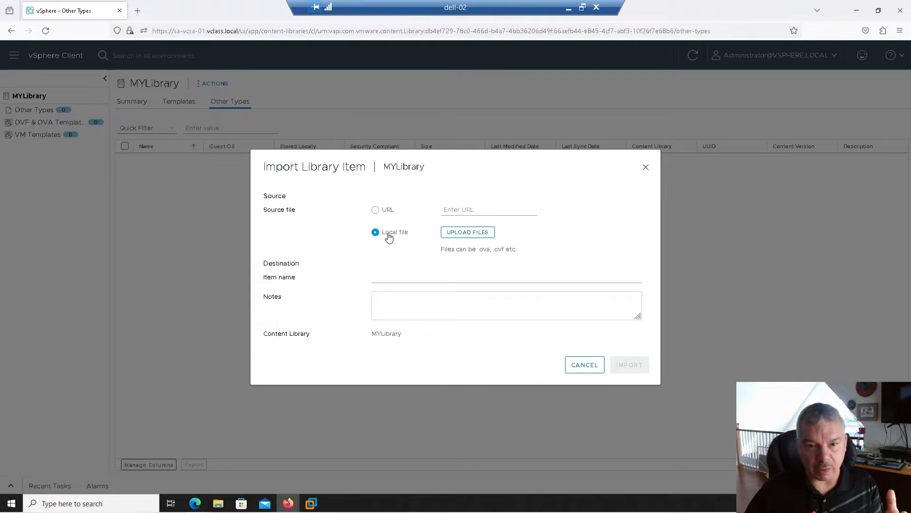
pyautogui.click(467, 232)
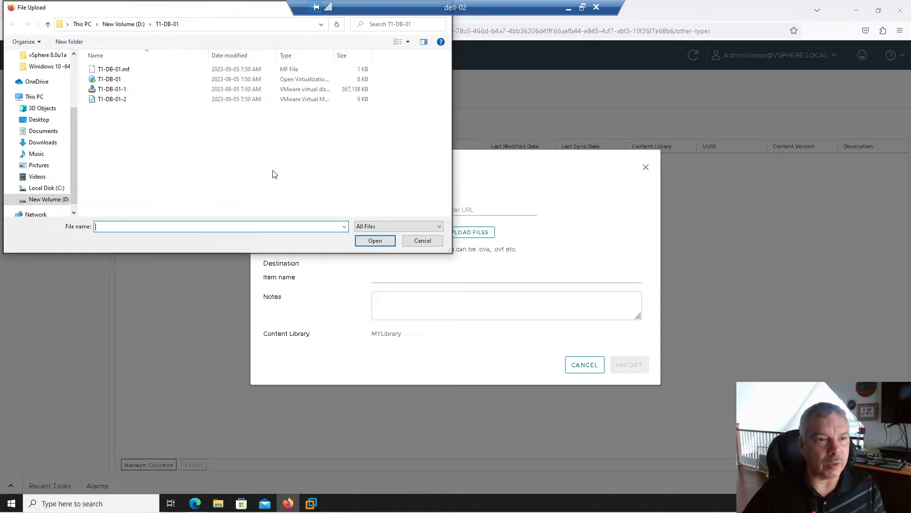
pyautogui.click(51, 200)
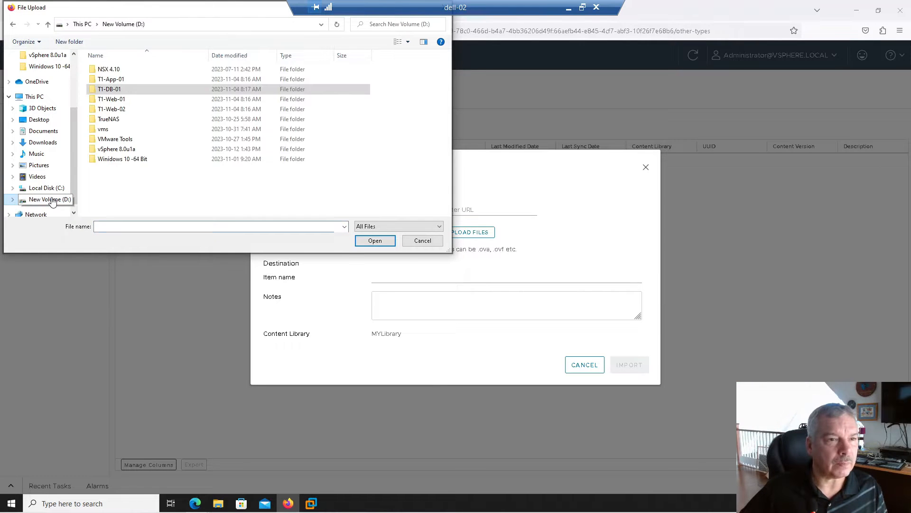
pyautogui.doubleClick(96, 161)
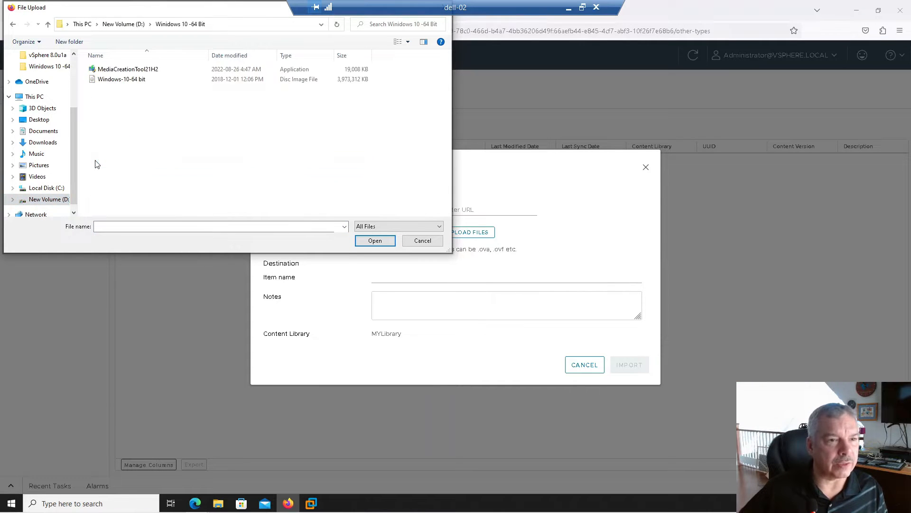
pyautogui.click(122, 87)
pyautogui.click(375, 241)
# Keep the item name Windows-10-64 bit, add the note 'cxdfvdvfdf', and import
pyautogui.click(449, 287)
pyautogui.moveTo(449, 286); pyautogui.dragTo(318, 284)
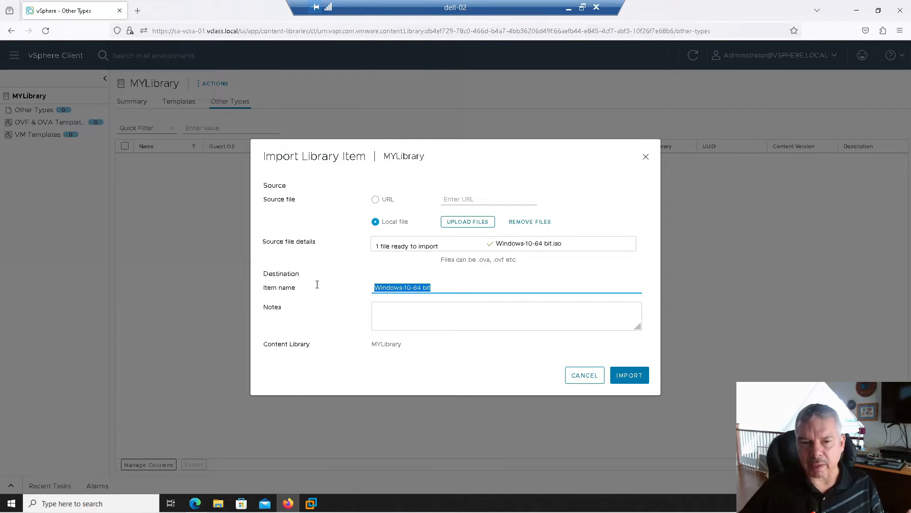
pyautogui.click(392, 318)
pyautogui.write('cxdfvdvfdf')
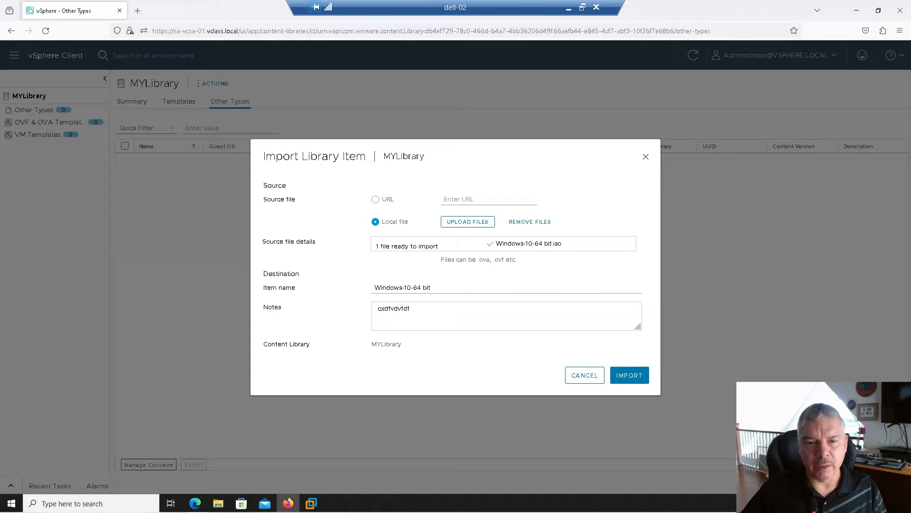
pyautogui.click(628, 378)
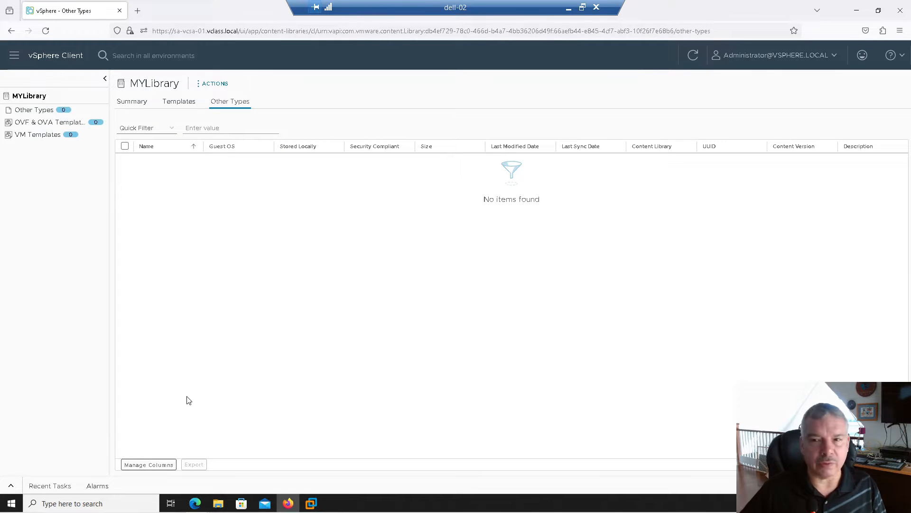
# Refresh Other Types, track the ISO upload in Recent Tasks, and view its summary
pyautogui.click(693, 55)
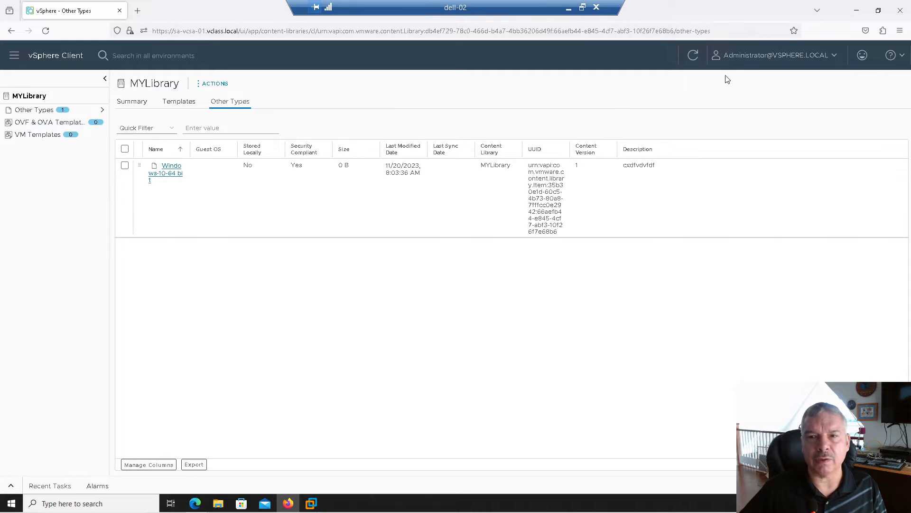
pyautogui.click(693, 57)
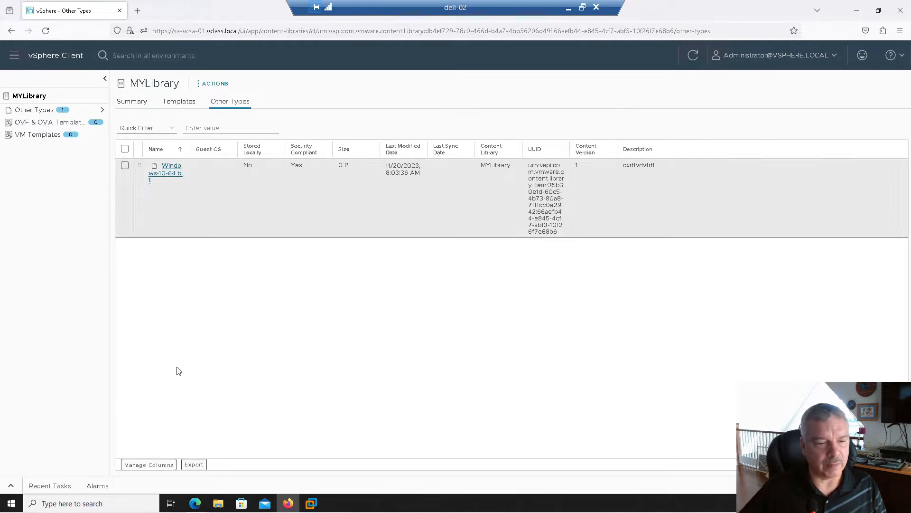
pyautogui.click(12, 489)
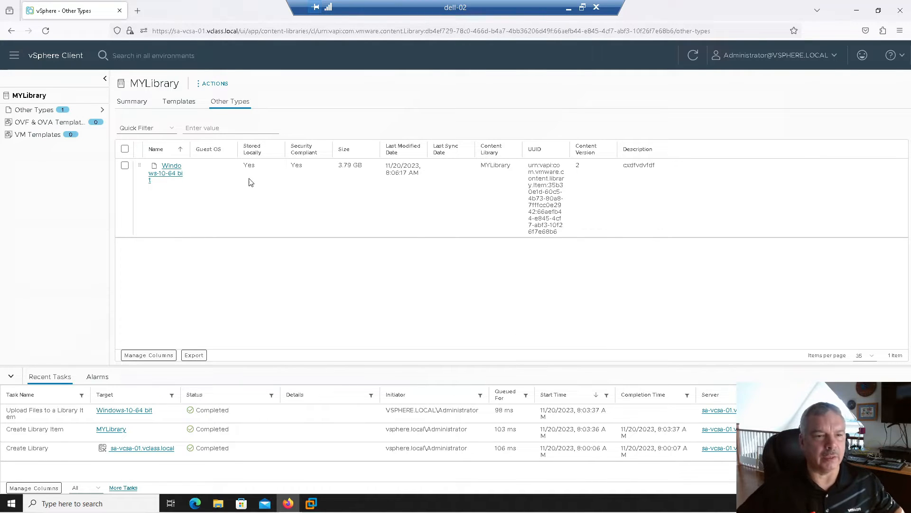
pyautogui.click(172, 167)
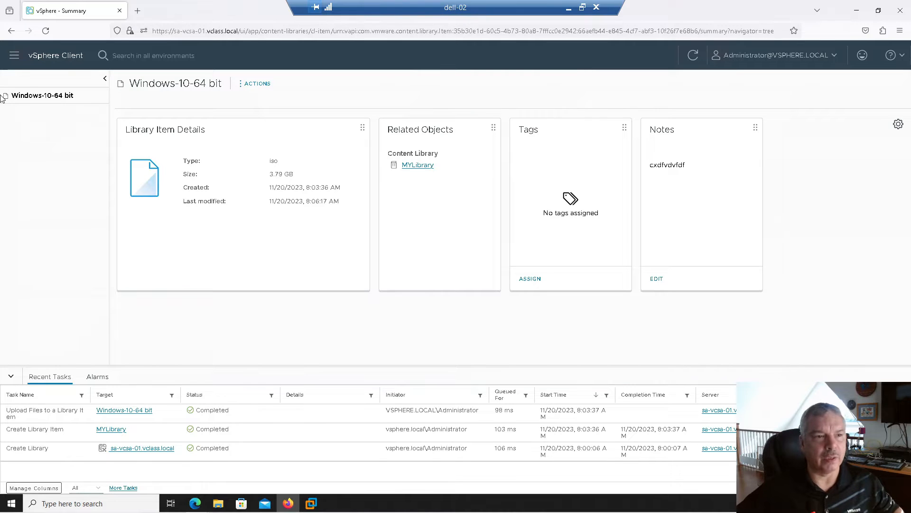
# Return to MYLibrary through the Content Libraries list
pyautogui.click(15, 57)
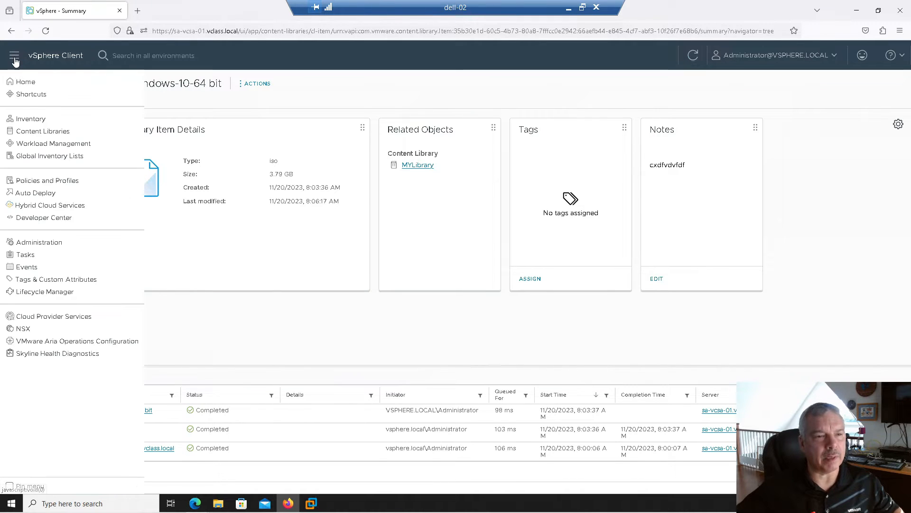
pyautogui.click(35, 134)
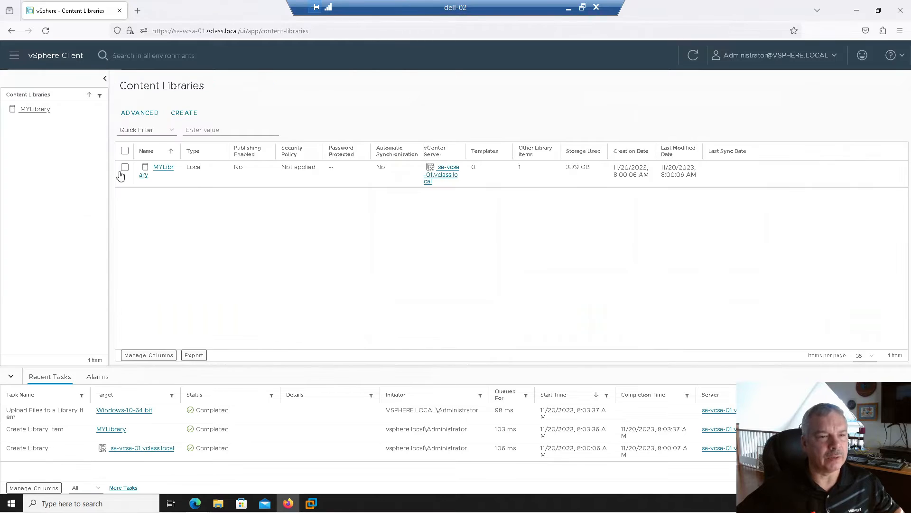
pyautogui.click(160, 170)
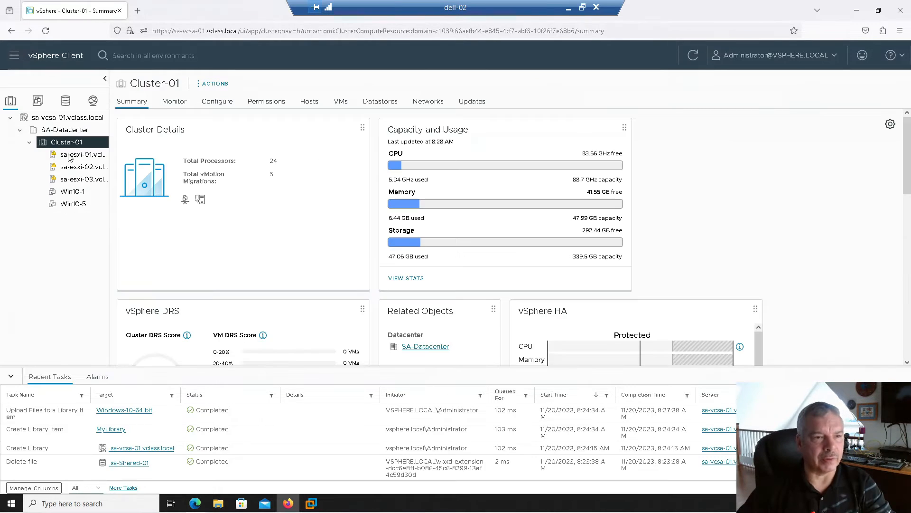
# Start a new VM vm7 on sa-esxi-01, stored on sa-Shared-01, ESXi 8.0 U2 compatible
pyautogui.click(70, 156)
pyautogui.rightClick(73, 157)
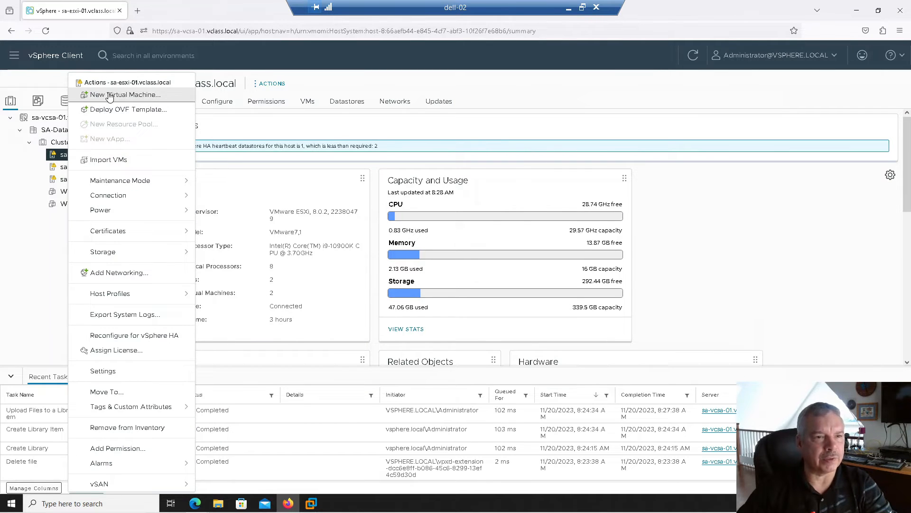
pyautogui.click(128, 94)
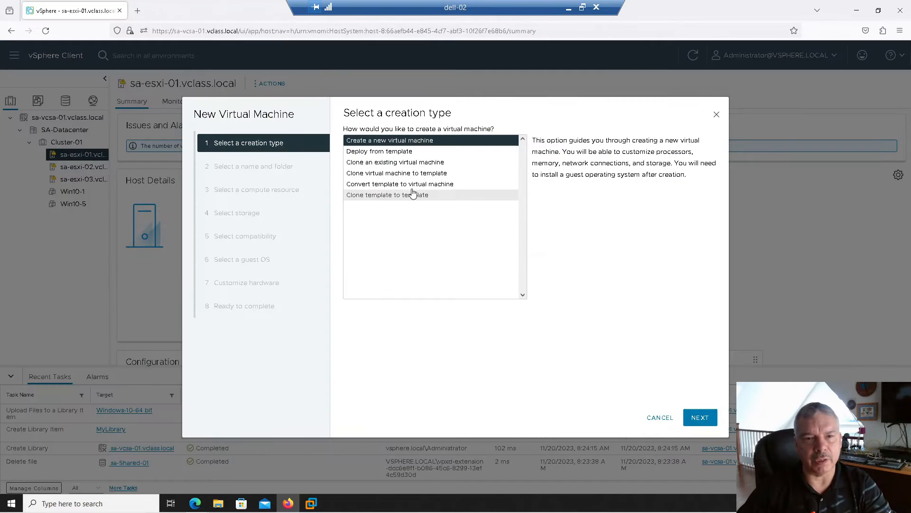
pyautogui.click(698, 419)
pyautogui.moveTo(516, 156); pyautogui.dragTo(356, 148)
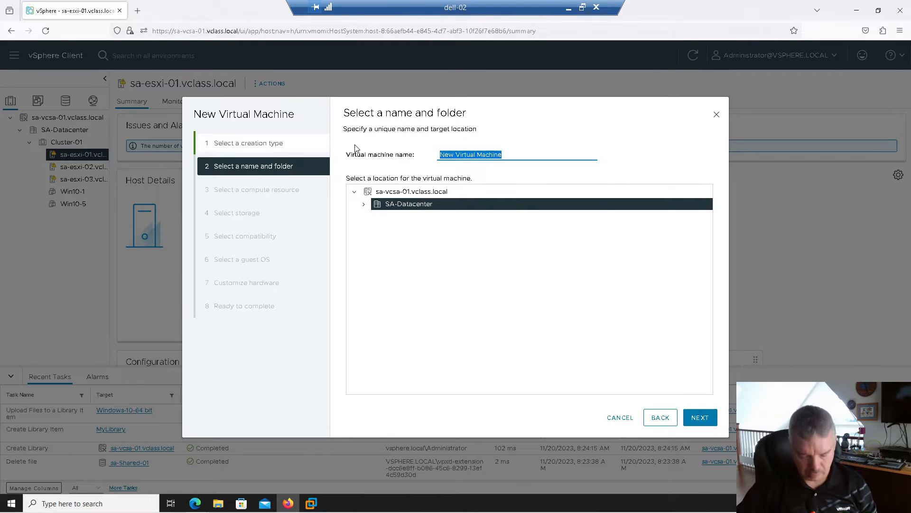
pyautogui.write('vm7')
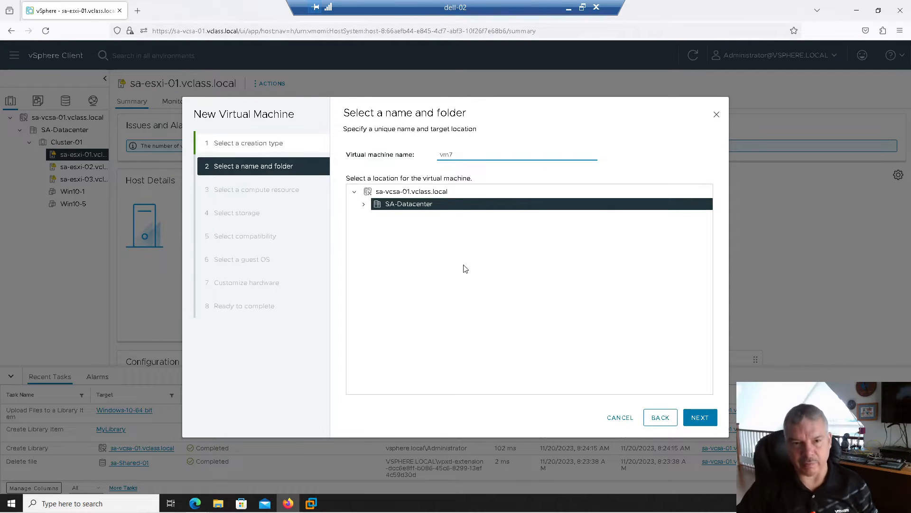
pyautogui.click(694, 422)
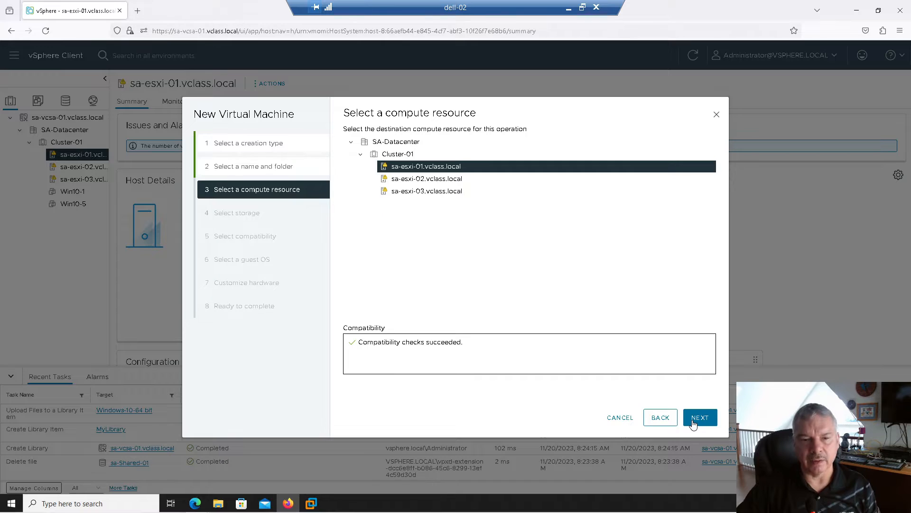
pyautogui.click(697, 419)
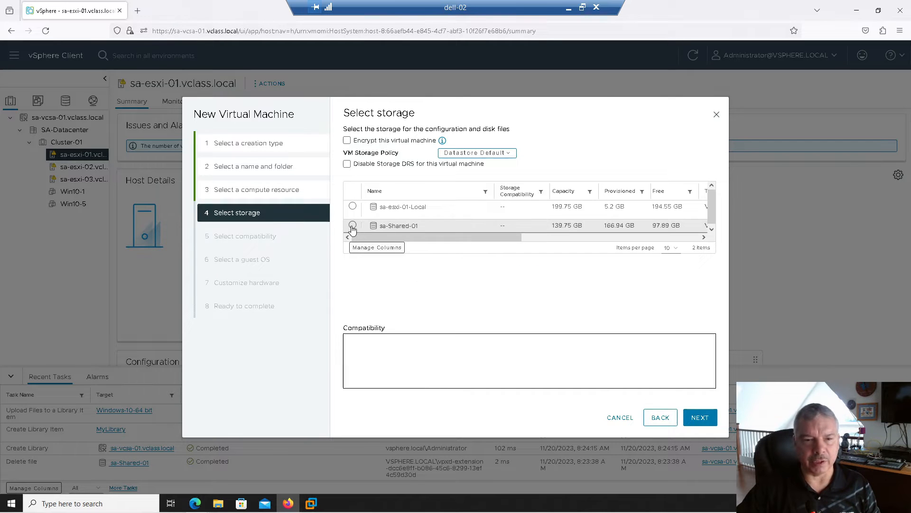
pyautogui.click(352, 225)
pyautogui.click(693, 420)
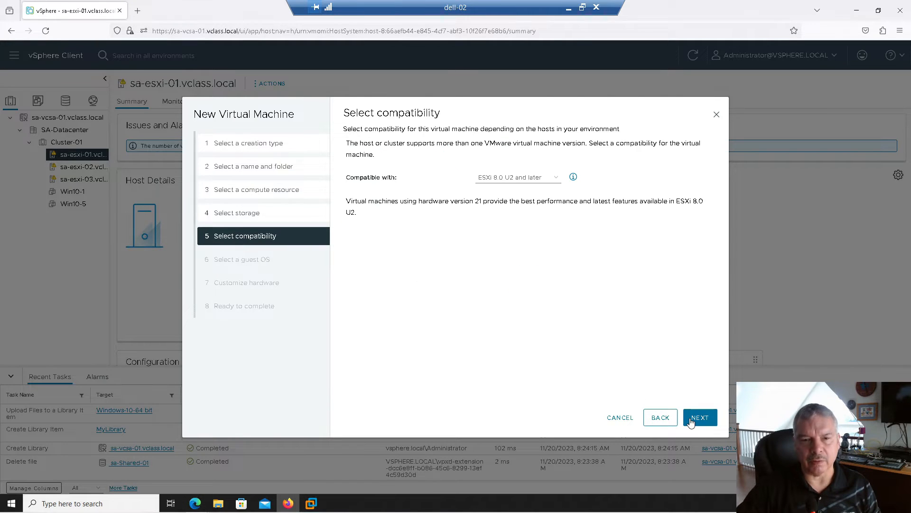
pyautogui.click(696, 418)
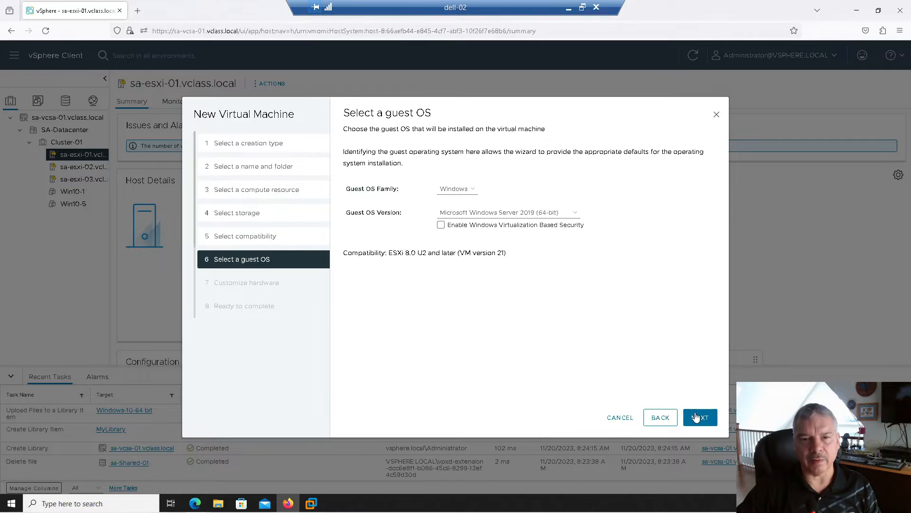
# Set guest OS to Windows 10 (64-bit), mount the library Windows-10-64 bit ISO, and create vm7
pyautogui.click(476, 214)
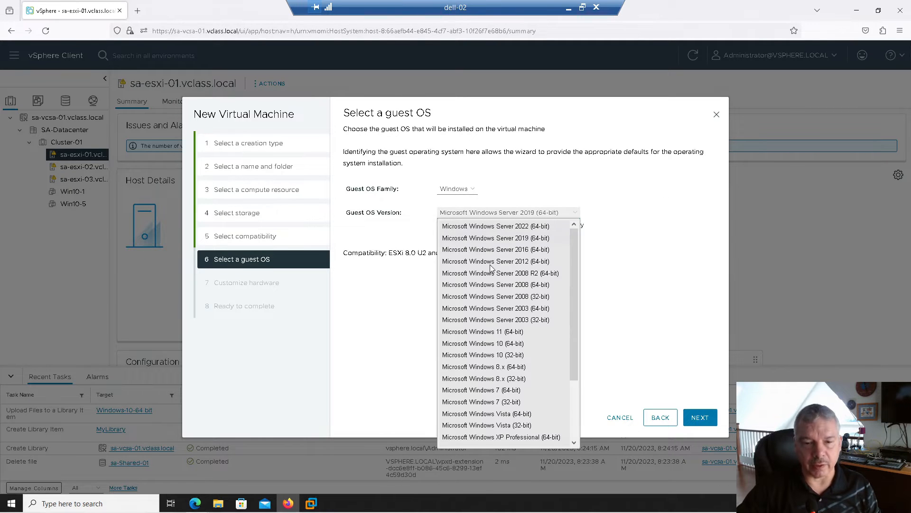
pyautogui.click(510, 343)
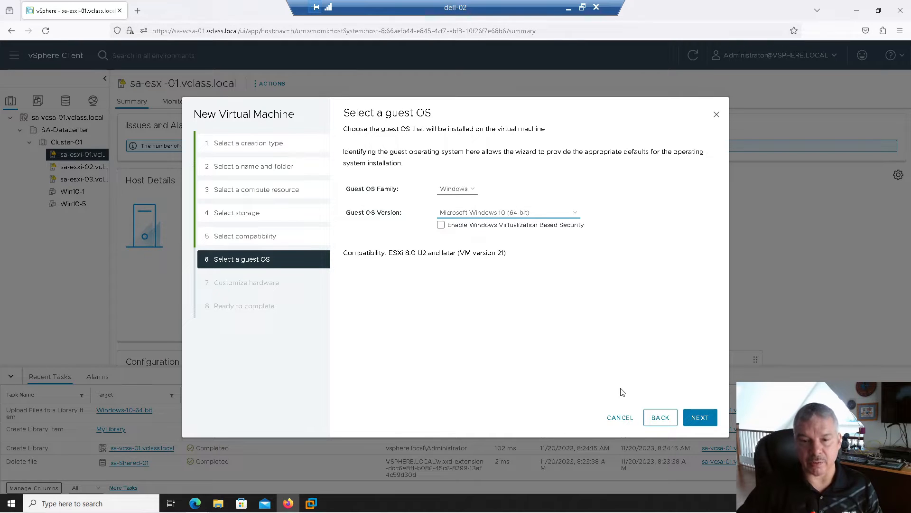
pyautogui.click(693, 418)
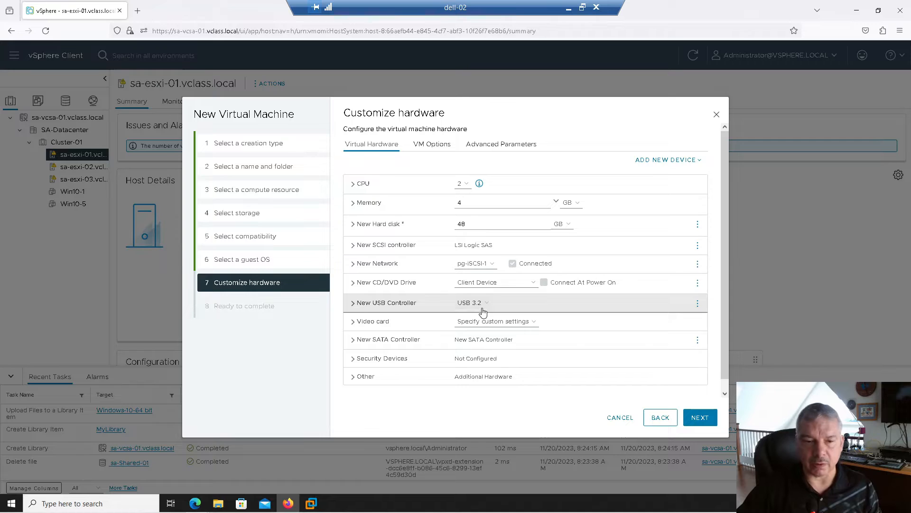
pyautogui.click(498, 289)
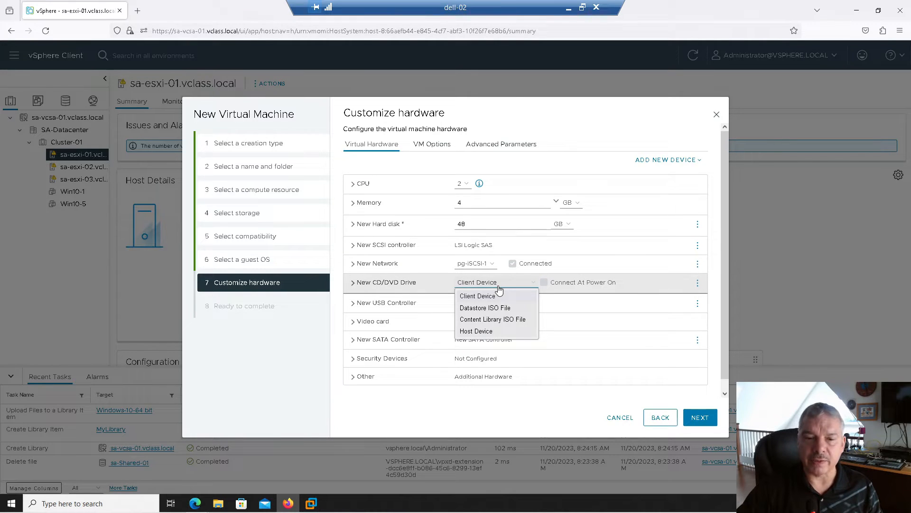
pyautogui.click(498, 322)
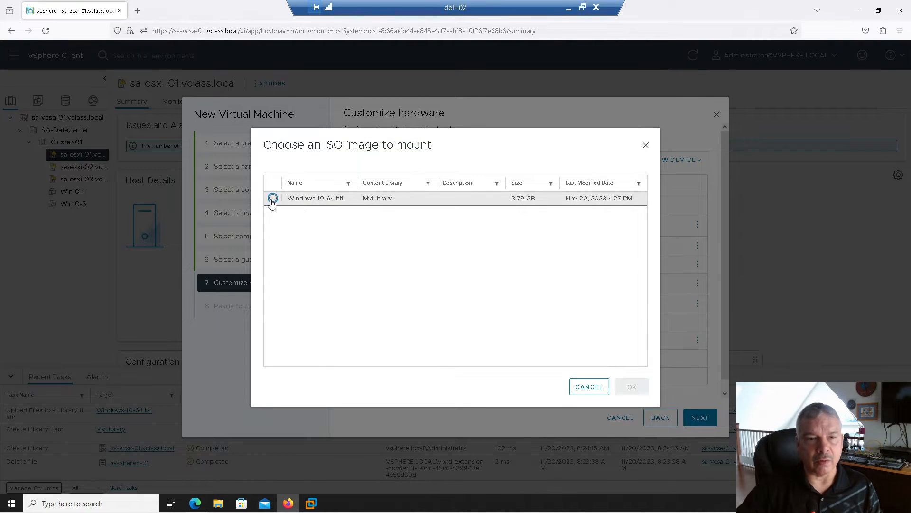
pyautogui.click(272, 199)
pyautogui.click(631, 387)
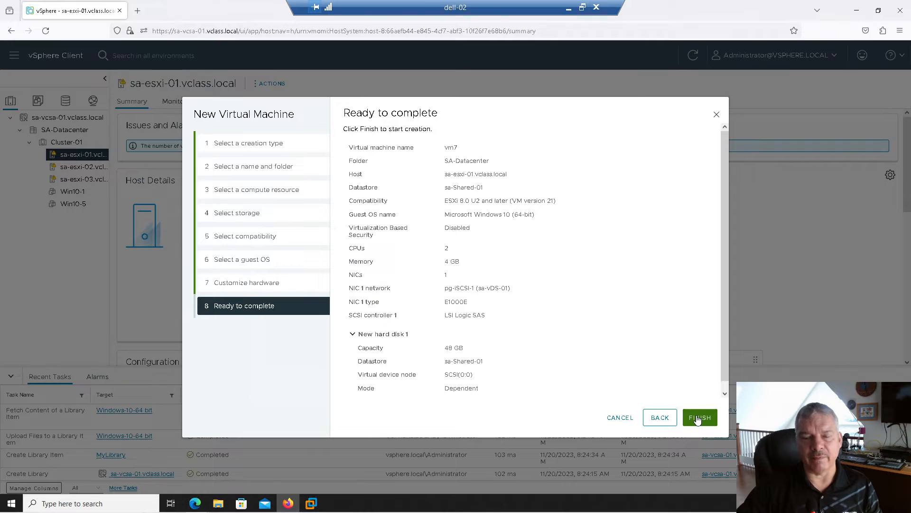
pyautogui.click(699, 417)
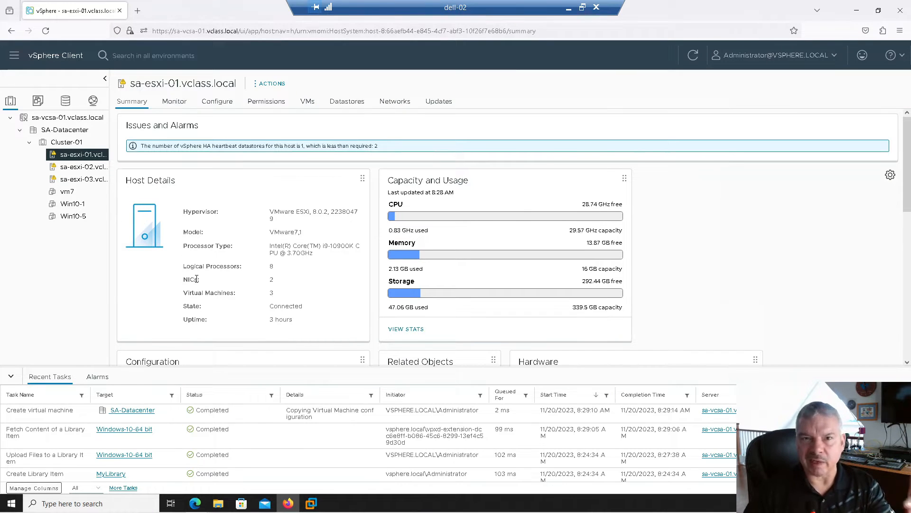
# Delete vm7 from disk and confirm the deletion
pyautogui.rightClick(71, 193)
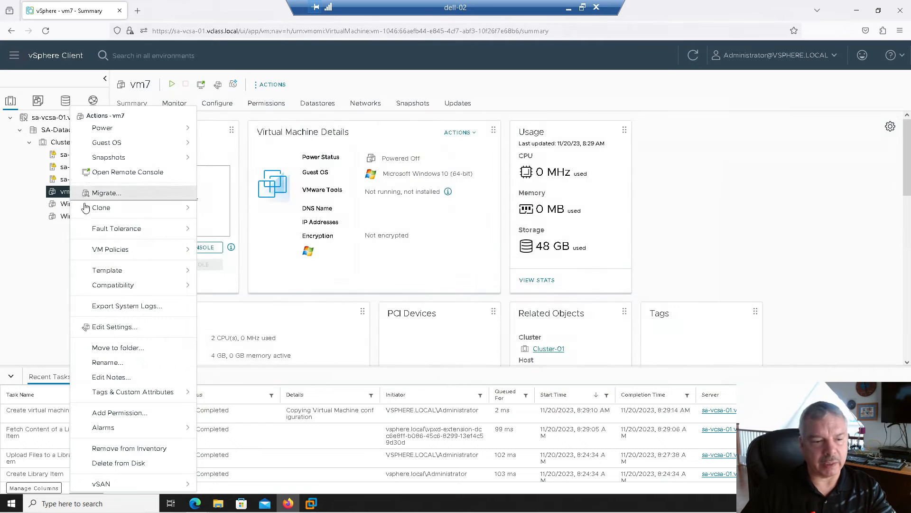
pyautogui.click(129, 463)
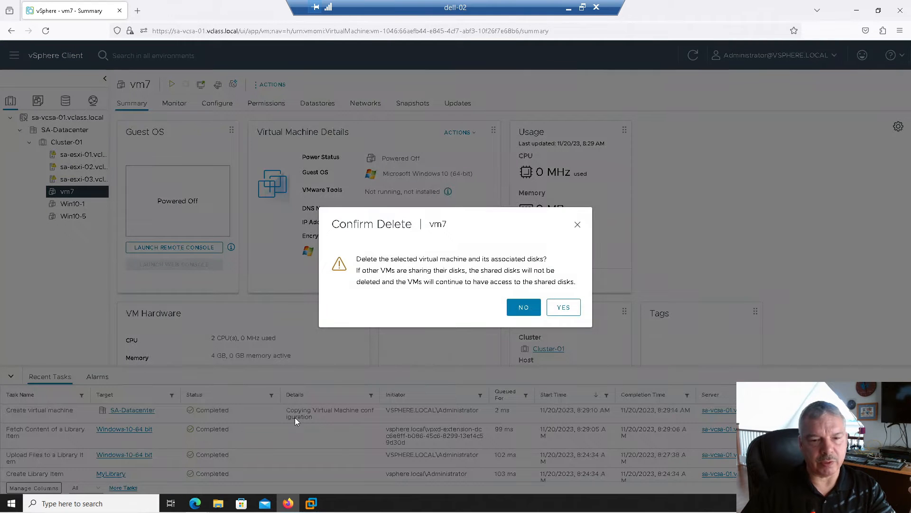
pyautogui.click(559, 308)
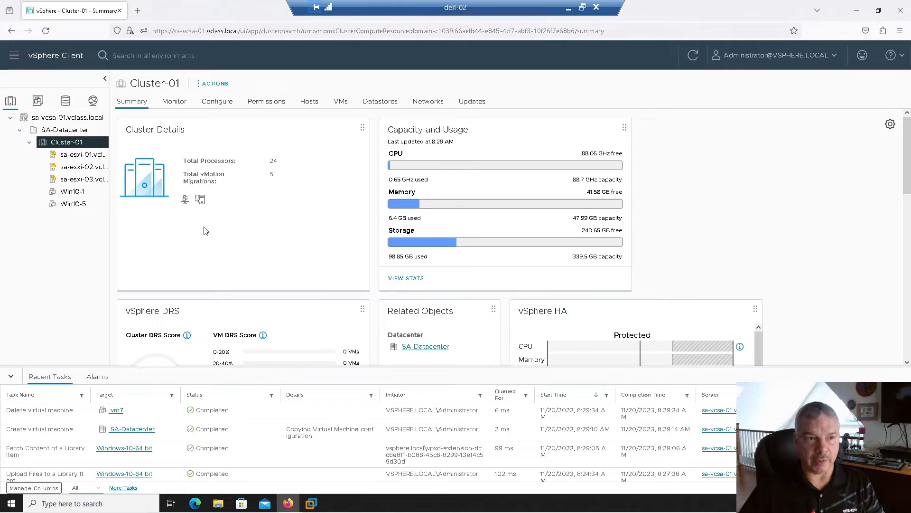
# Try a new library 'sdfsd' with publishing and authentication enabled, then cancel it
pyautogui.click(14, 58)
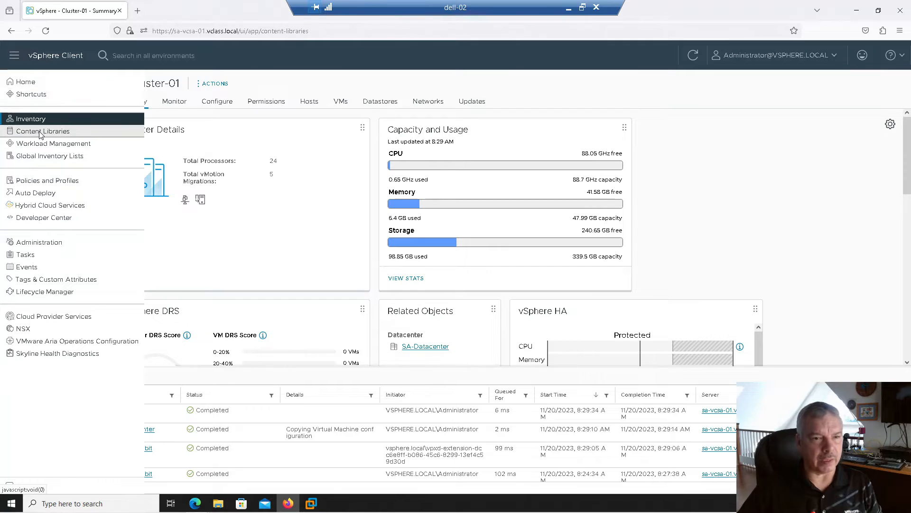
pyautogui.click(56, 138)
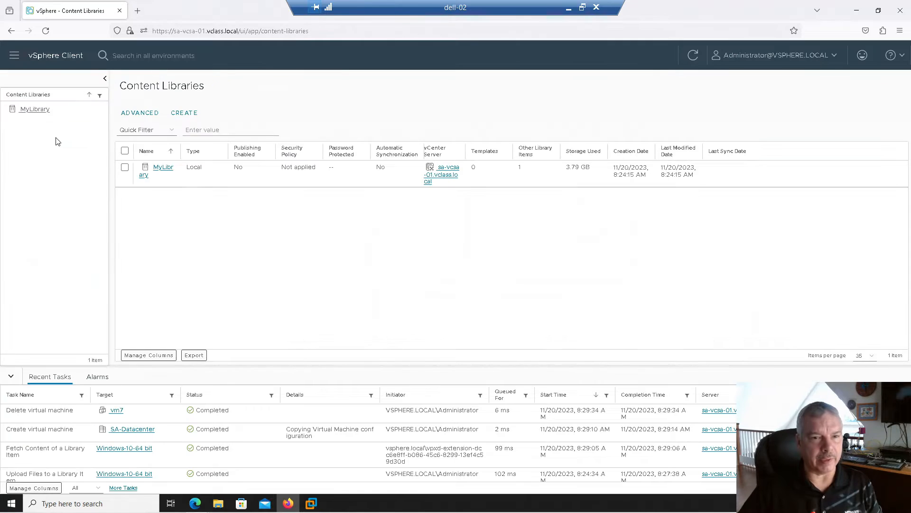
pyautogui.click(179, 113)
pyautogui.click(489, 156)
pyautogui.write('sdfsd')
pyautogui.click(632, 417)
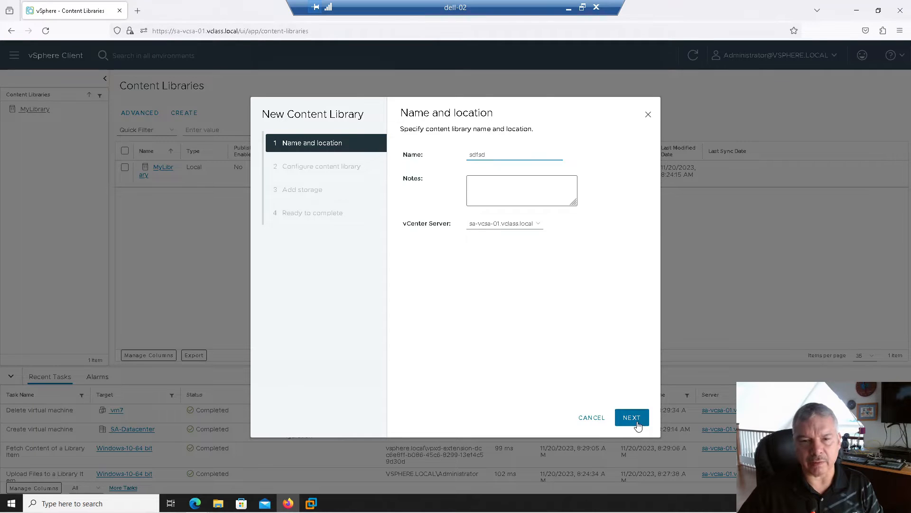
pyautogui.click(430, 183)
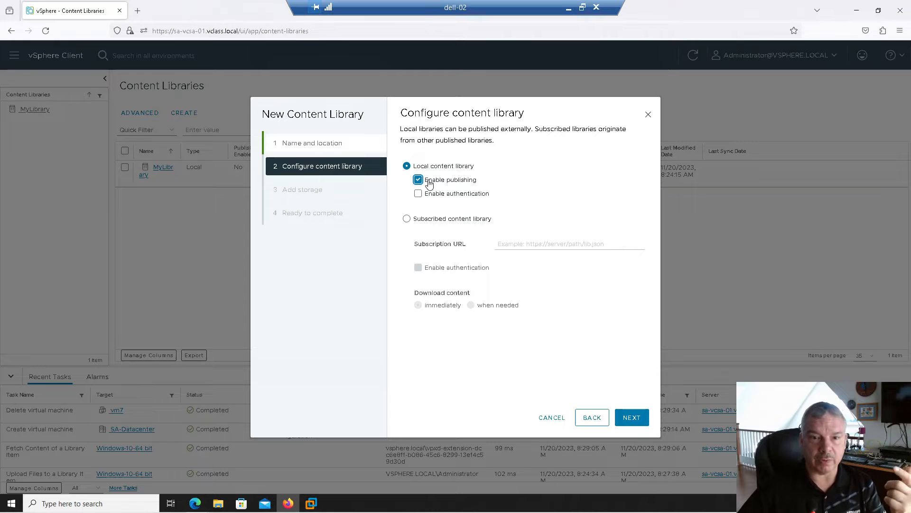
pyautogui.click(418, 193)
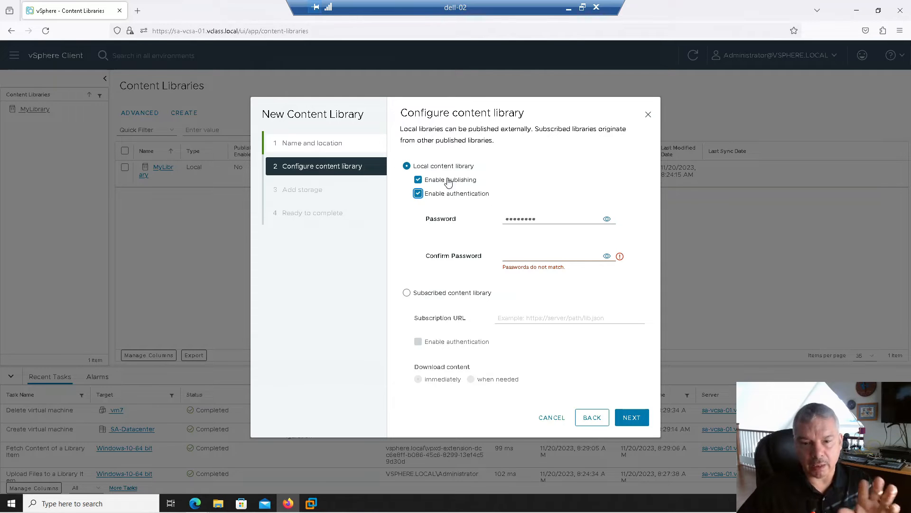
pyautogui.click(552, 418)
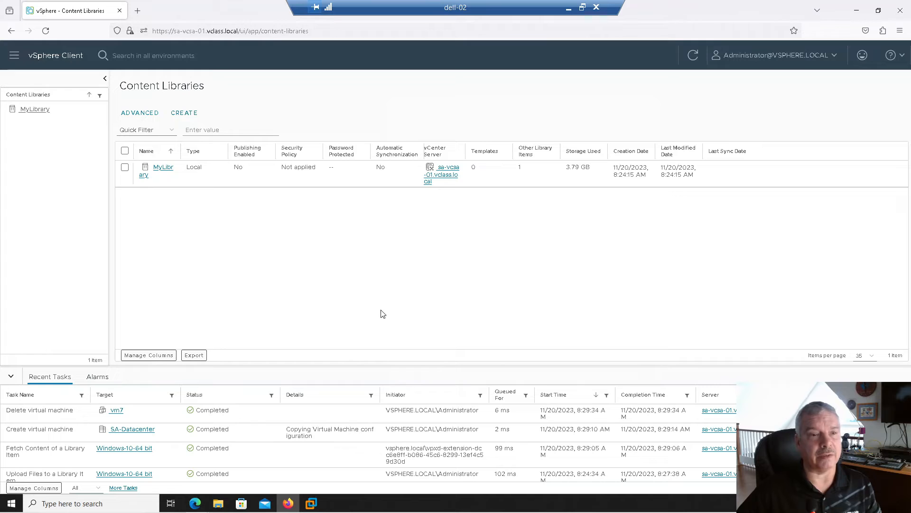
# Publish MyLibrary with user authentication enabled, entering and confirming the library password
pyautogui.click(162, 173)
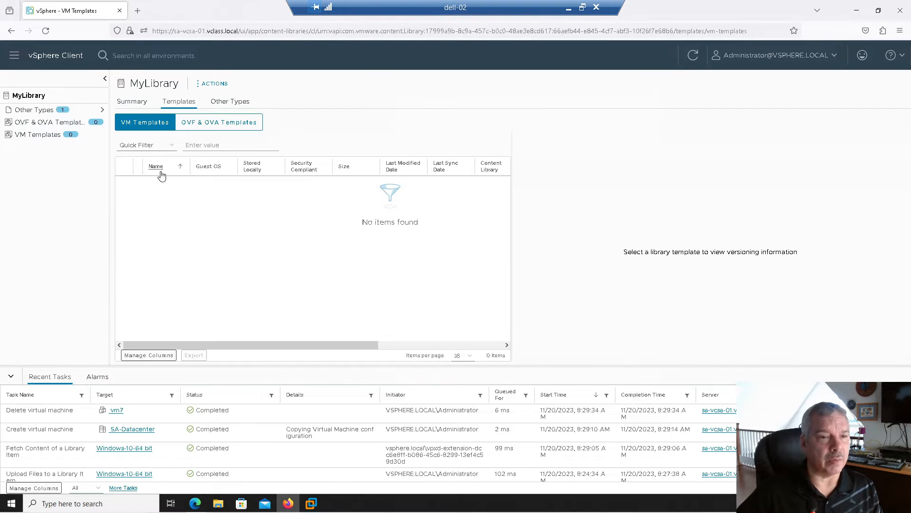
pyautogui.click(198, 86)
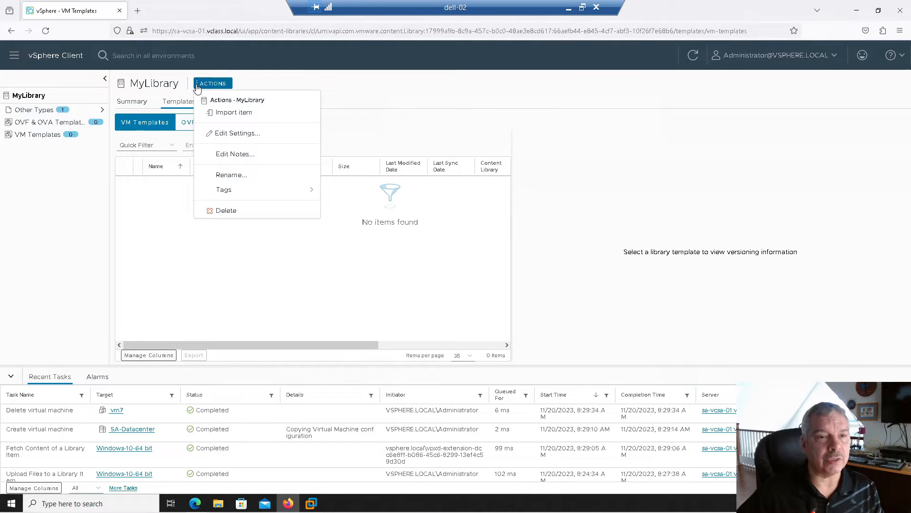
pyautogui.click(219, 135)
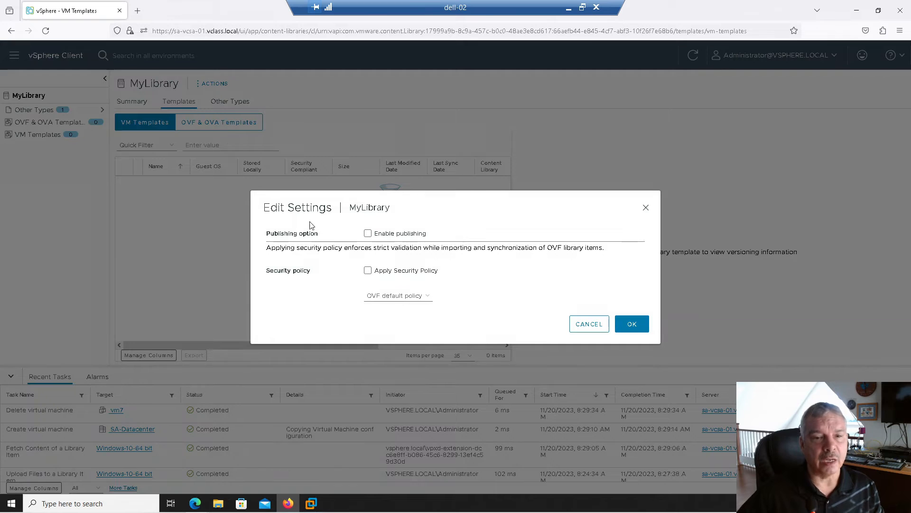
pyautogui.click(369, 234)
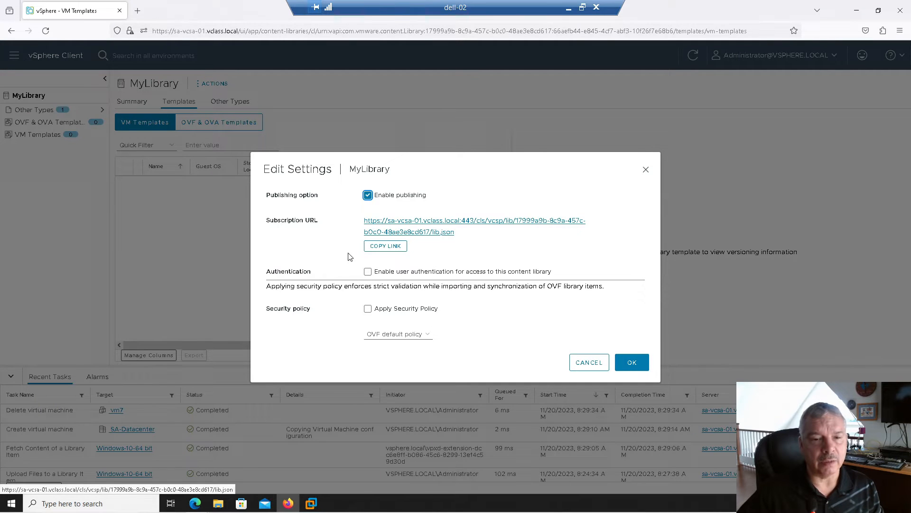
pyautogui.click(368, 273)
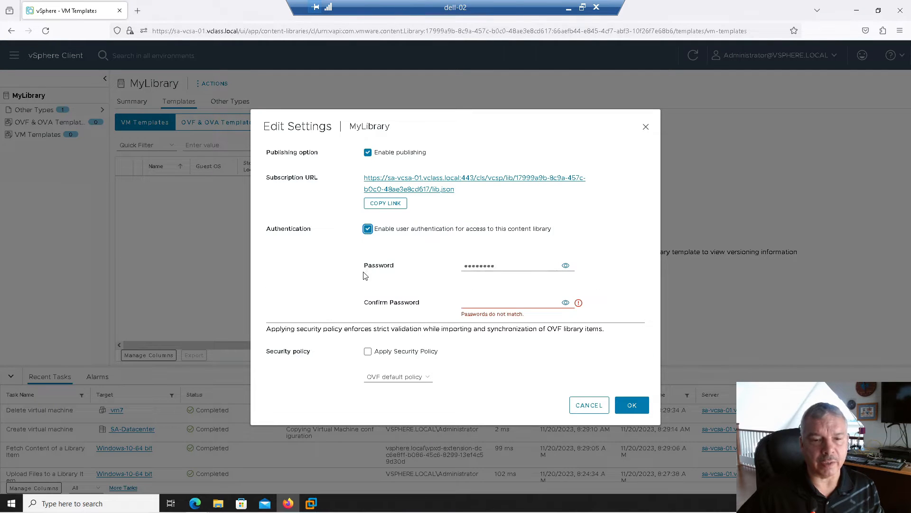
pyautogui.click(565, 266)
pyautogui.click(501, 303)
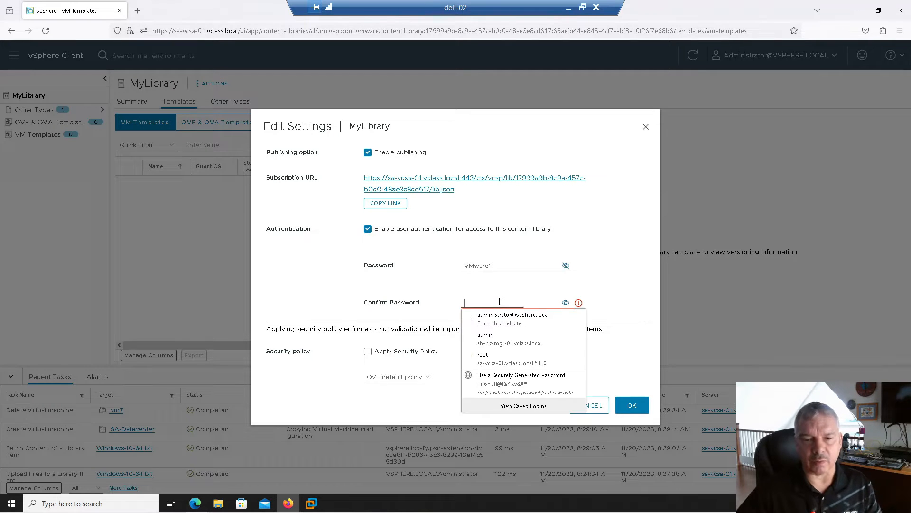
pyautogui.write('VMware1!')
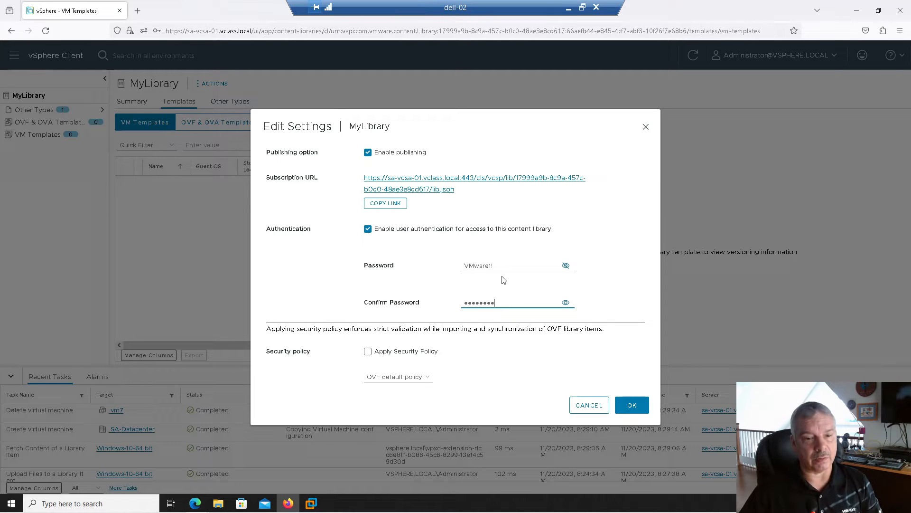
pyautogui.click(631, 406)
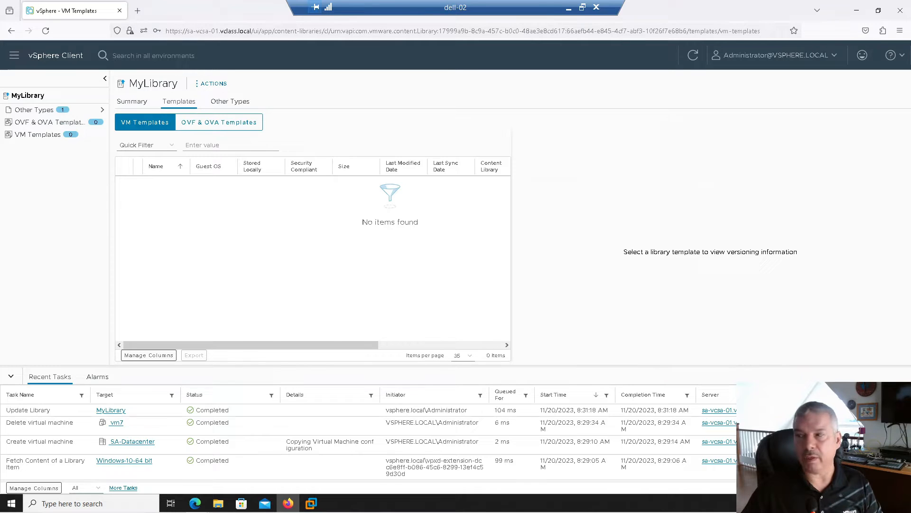
# Open a new Firefox tab with sb-vcsa-01.vclass.local entered in the address bar
pyautogui.click(137, 11)
pyautogui.click(141, 31)
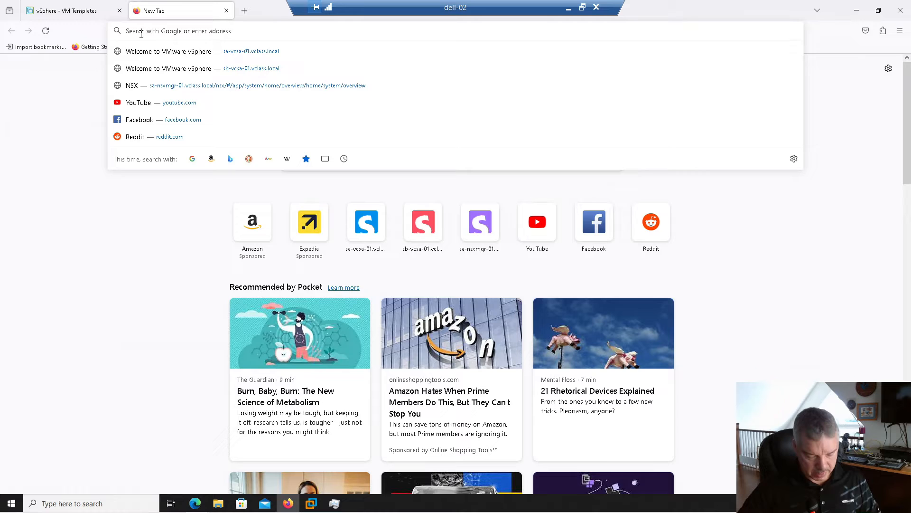
pyautogui.write('sb-')
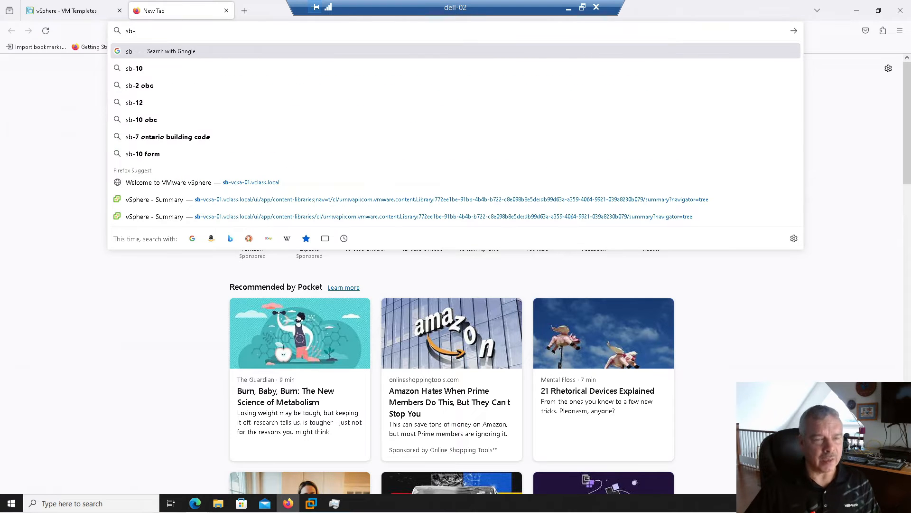
pyautogui.write('vcsa-01')
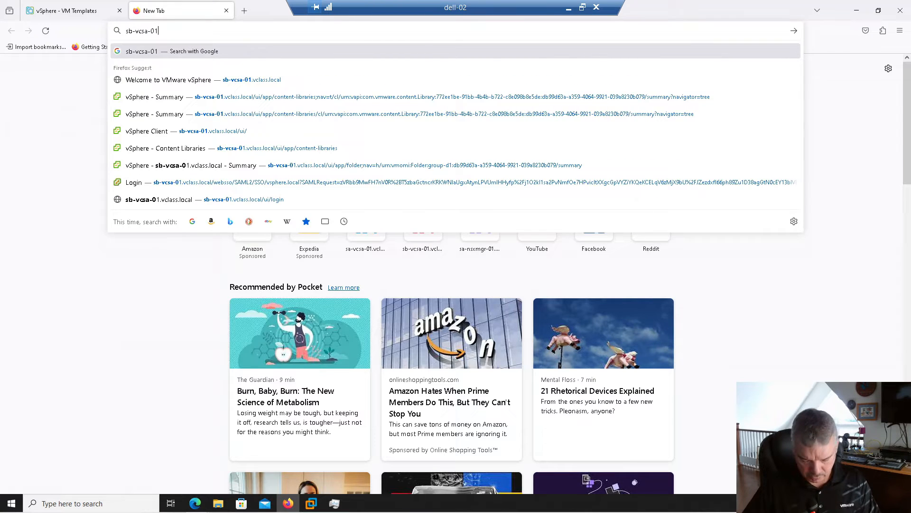
pyautogui.write('.vclas')
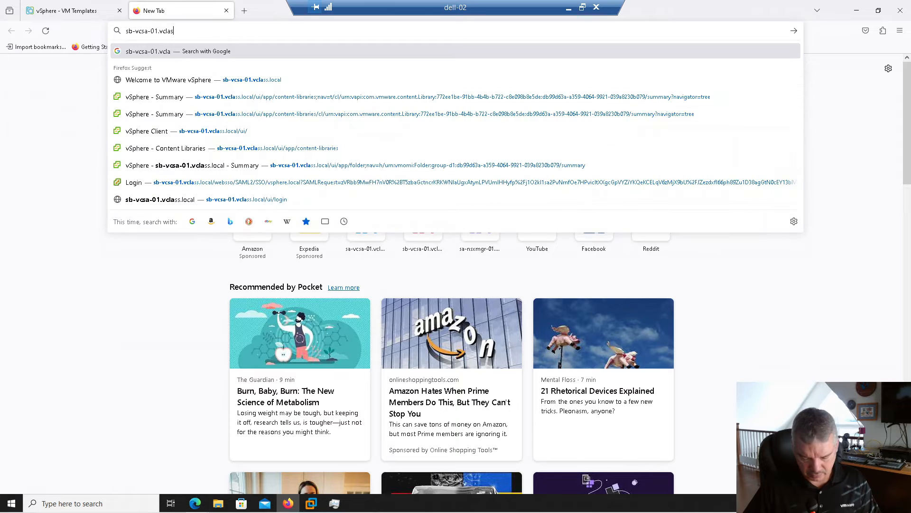
pyautogui.write('s.local')
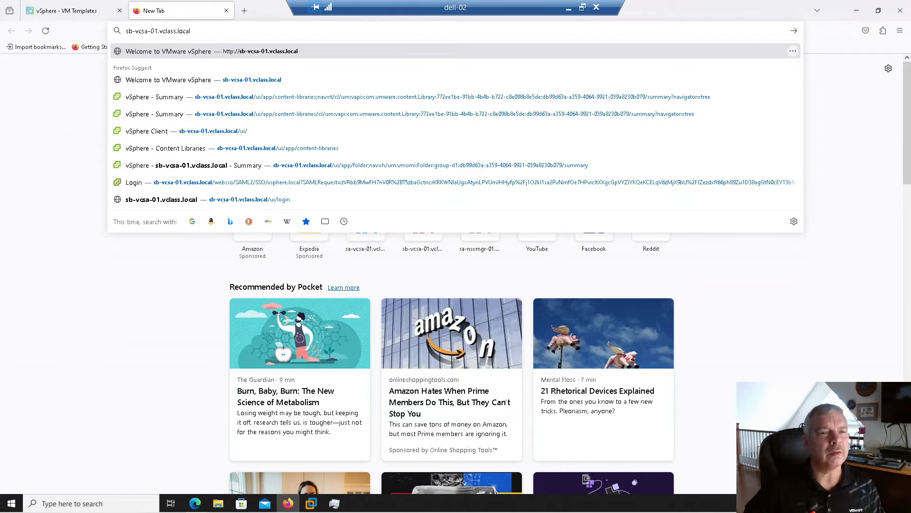
# Load sb-vcsa-01.vclass.local and sign into its vSphere Client with the saved administrator login
pyautogui.press('Return')
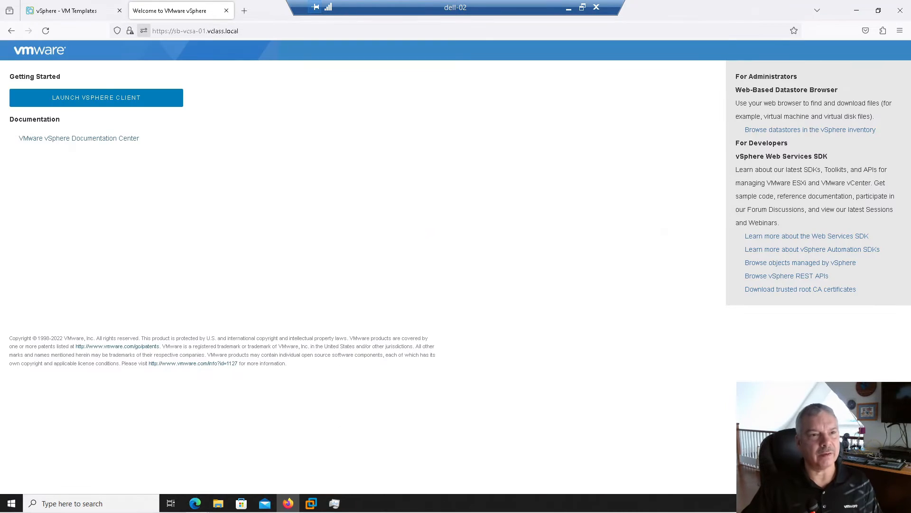
pyautogui.click(77, 97)
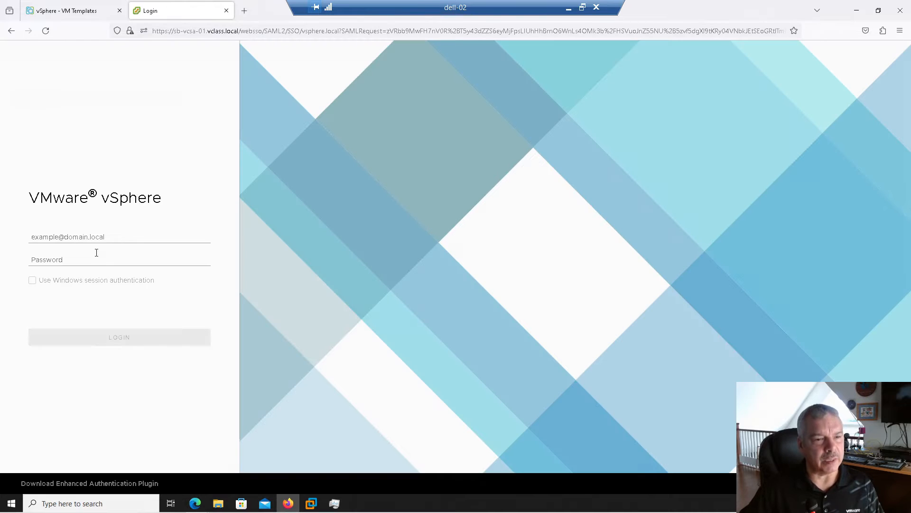
pyautogui.click(96, 241)
pyautogui.click(96, 268)
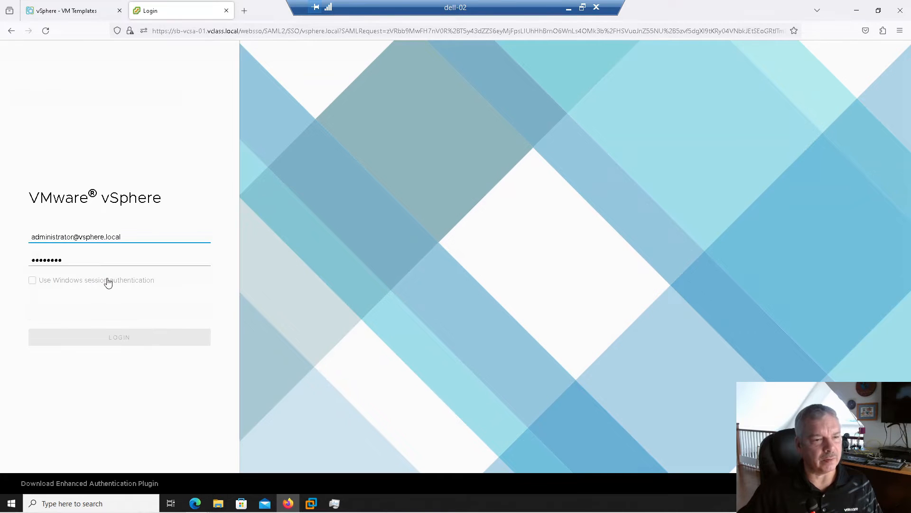
pyautogui.click(126, 342)
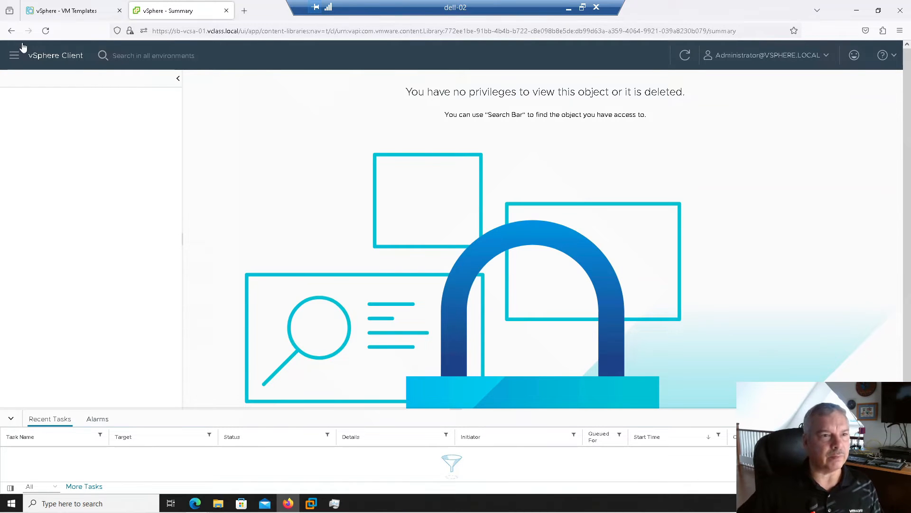
# Go through Inventory to the second vCenter's Content Libraries page
pyautogui.click(13, 56)
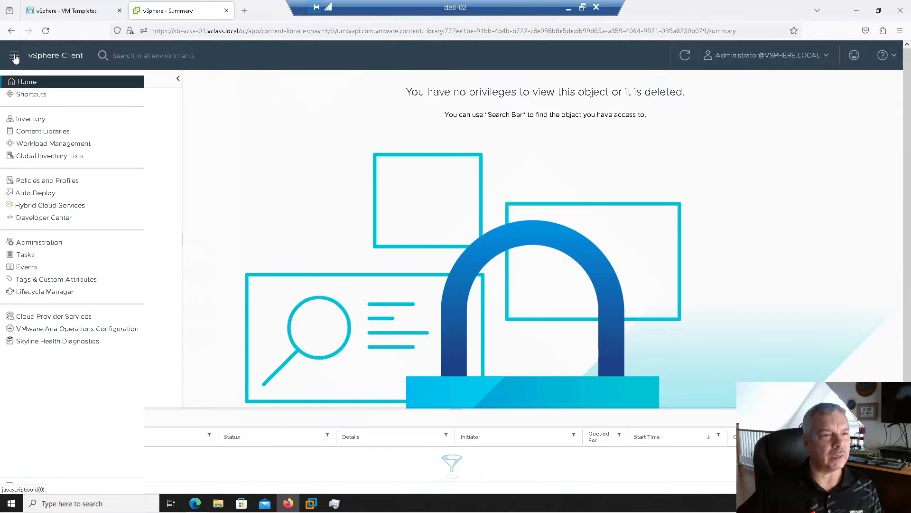
pyautogui.click(37, 119)
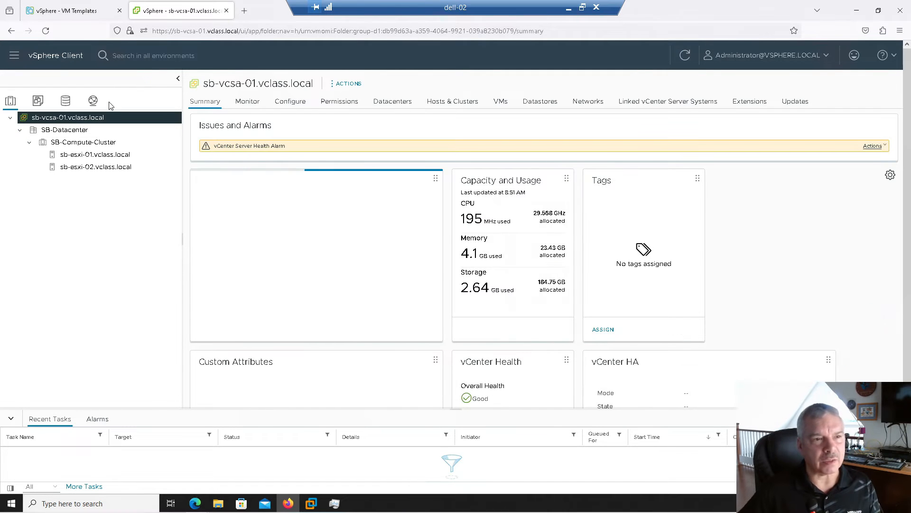
pyautogui.click(15, 57)
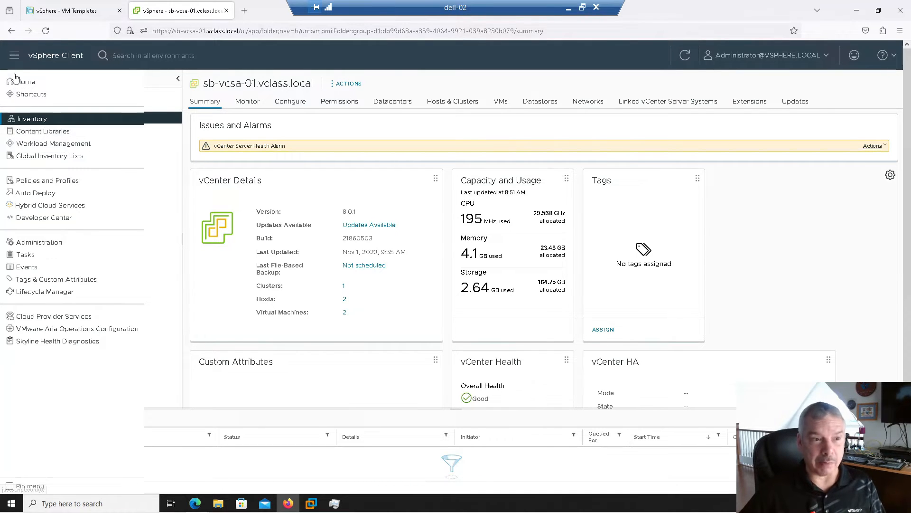
pyautogui.click(28, 135)
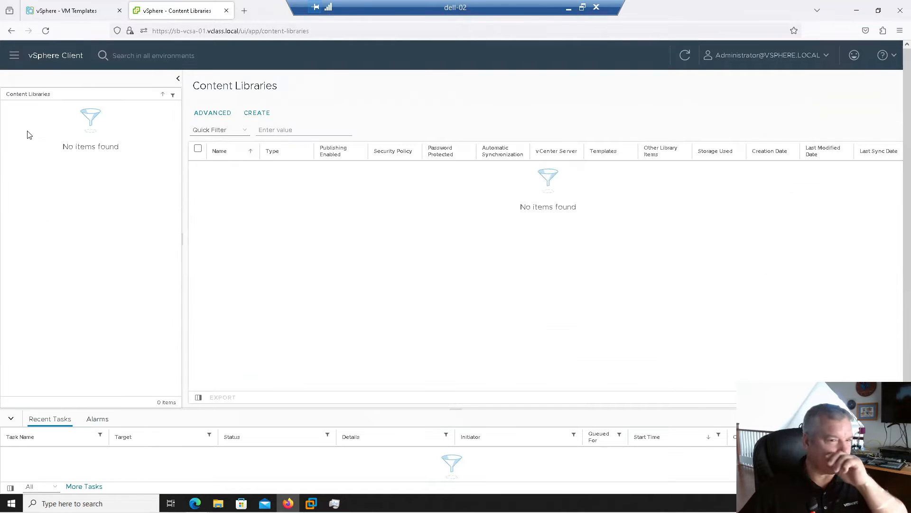
# Start a new content library named Subscribed-from-SA, stepping ahead to configuration and back
pyautogui.click(265, 116)
pyautogui.click(479, 160)
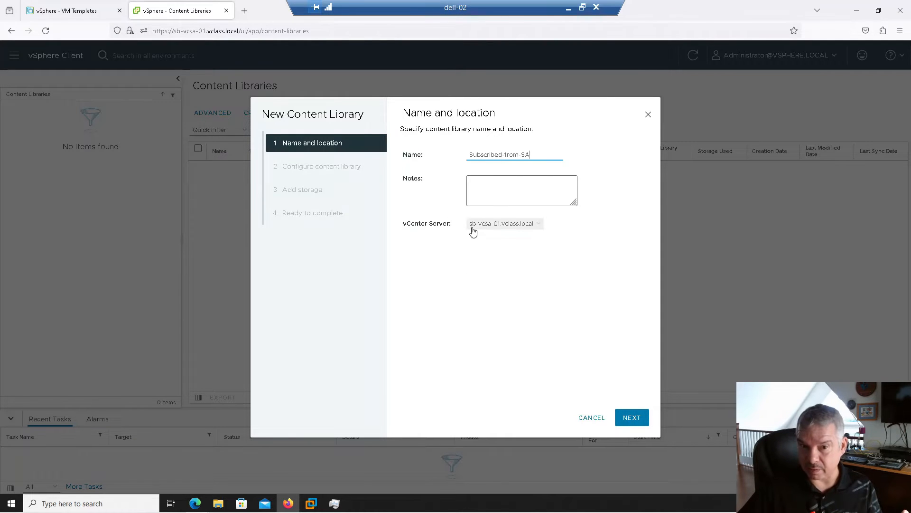
pyautogui.click(630, 421)
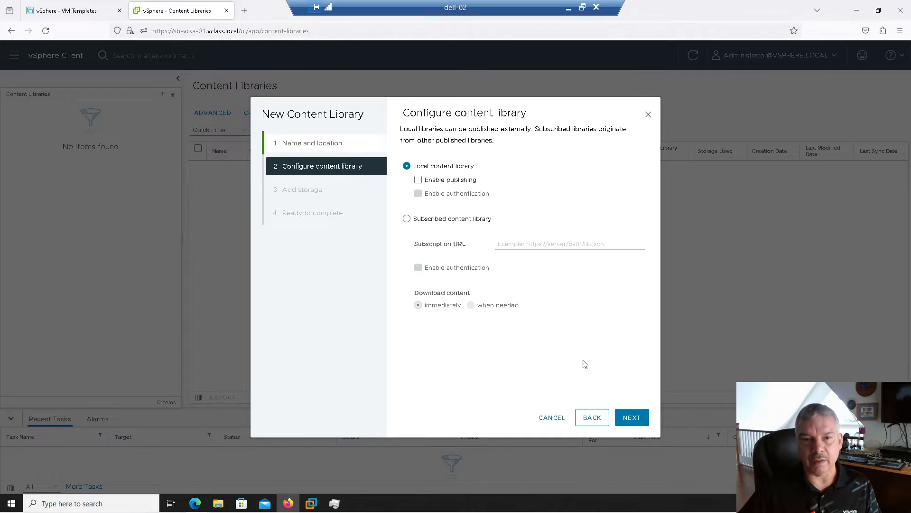
pyautogui.click(604, 420)
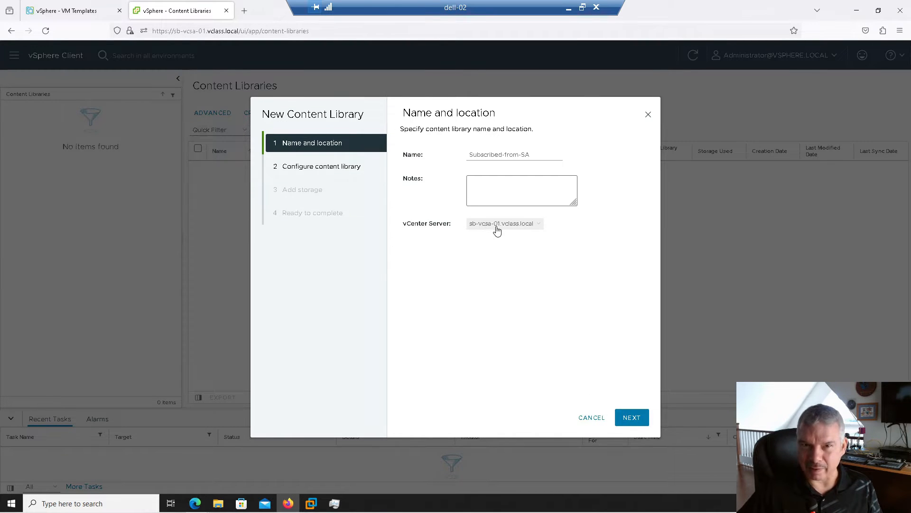
# Make the new library subscribed and copy MyLibrary's subscription link from its settings
pyautogui.click(632, 420)
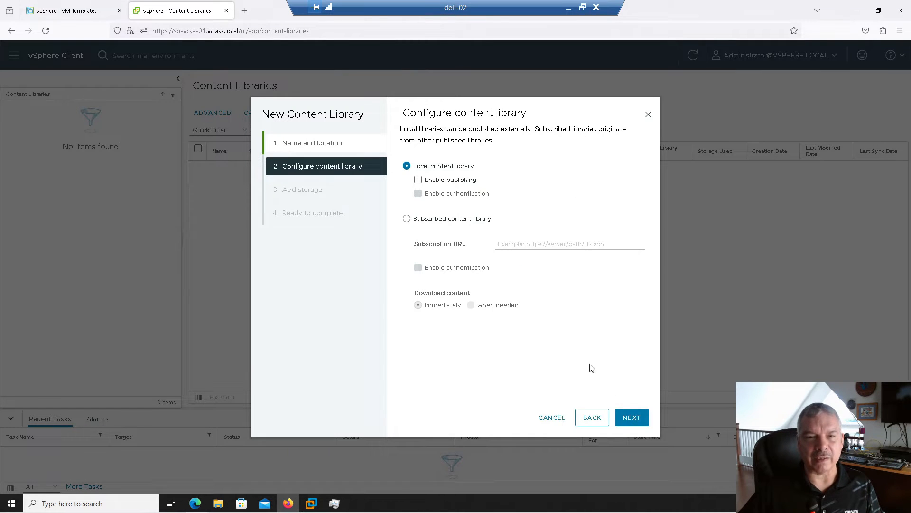
pyautogui.click(435, 220)
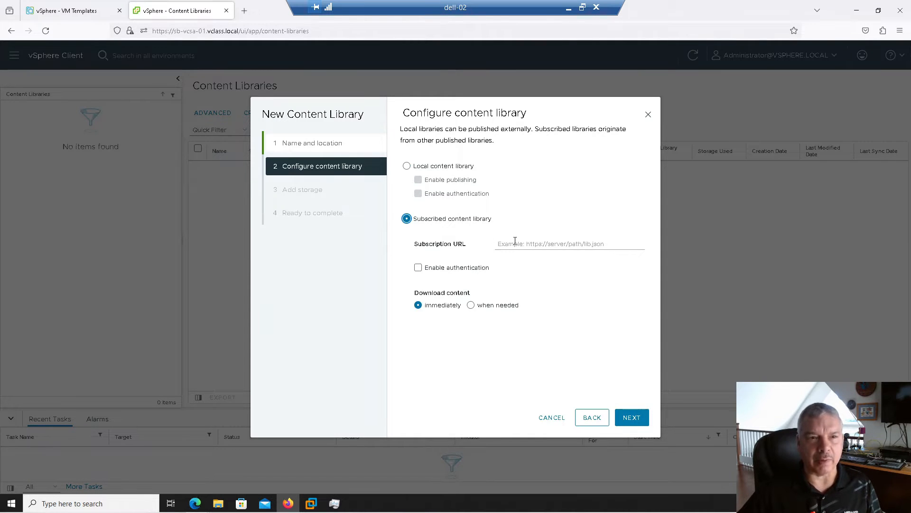
pyautogui.click(90, 11)
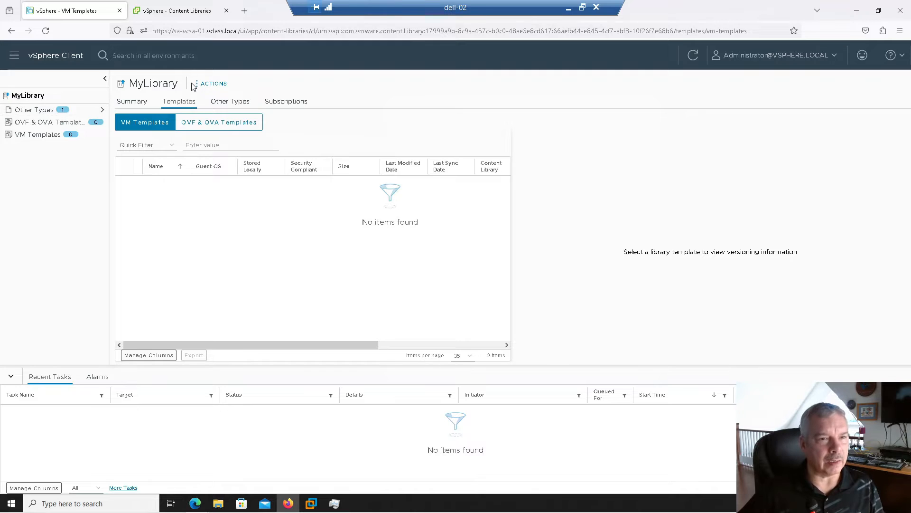
pyautogui.click(209, 84)
pyautogui.click(214, 147)
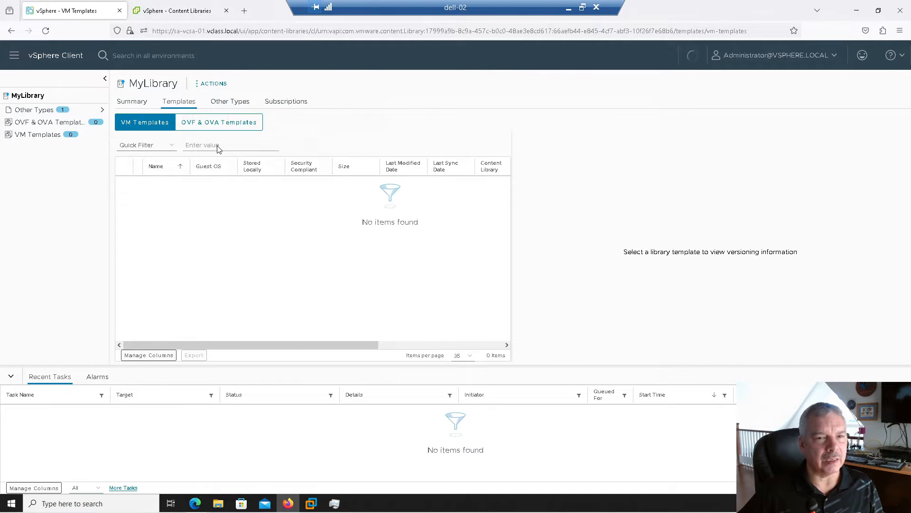
pyautogui.click(385, 222)
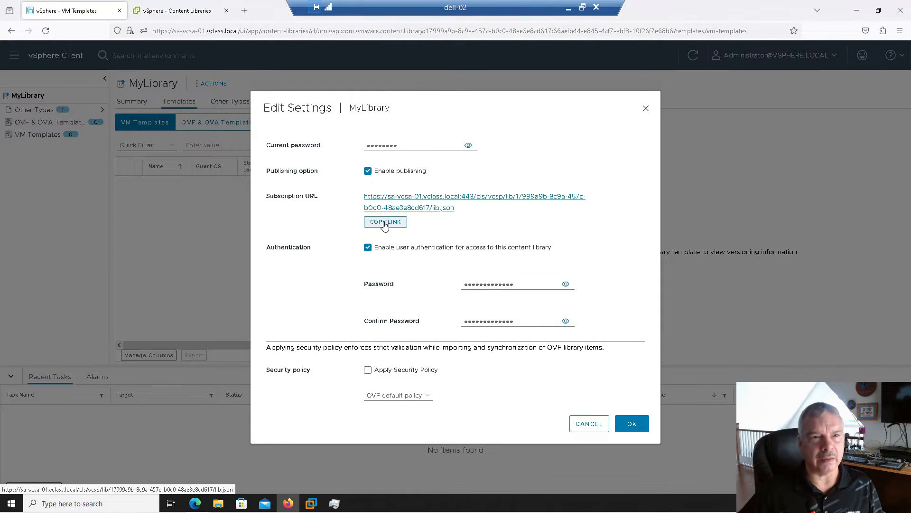
pyautogui.click(175, 16)
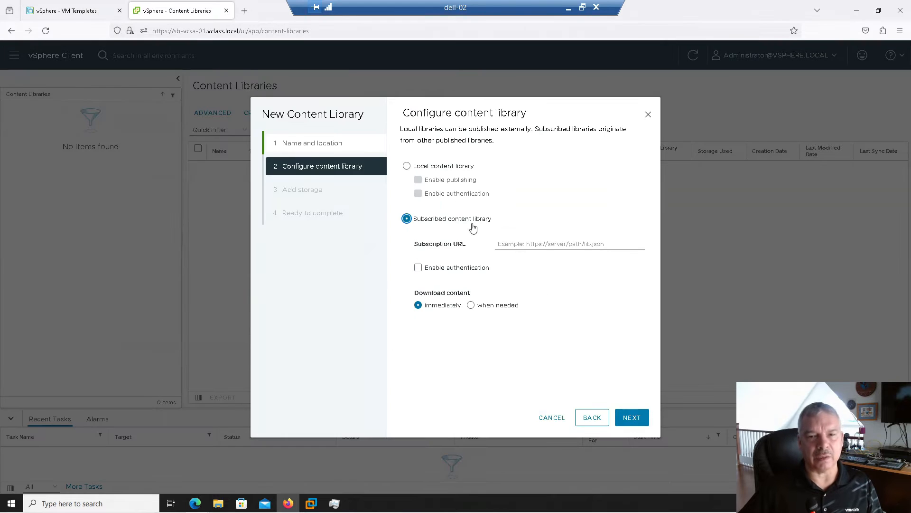
# Paste the link as subscription URL, enable authentication with the password, and download content when needed
pyautogui.click(504, 240)
pyautogui.rightClick(504, 241)
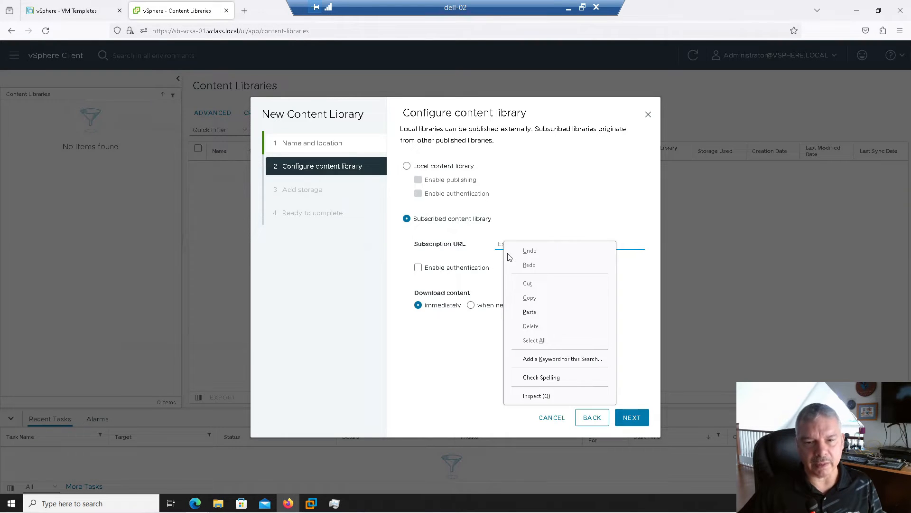
pyautogui.click(530, 313)
pyautogui.click(430, 268)
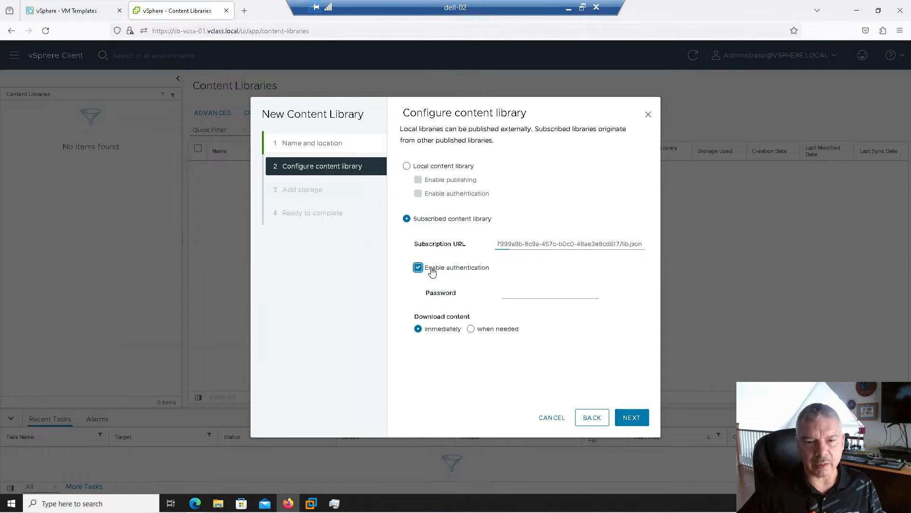
pyautogui.click(506, 293)
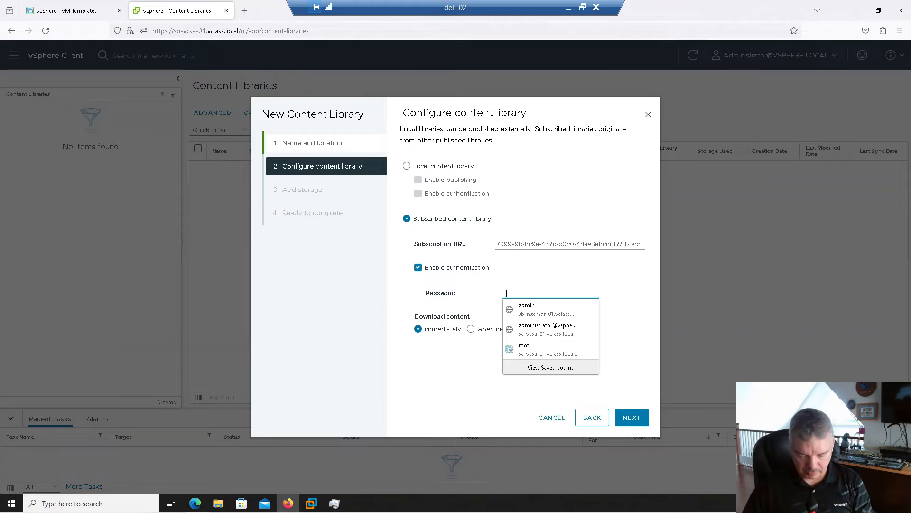
pyautogui.write('*****')
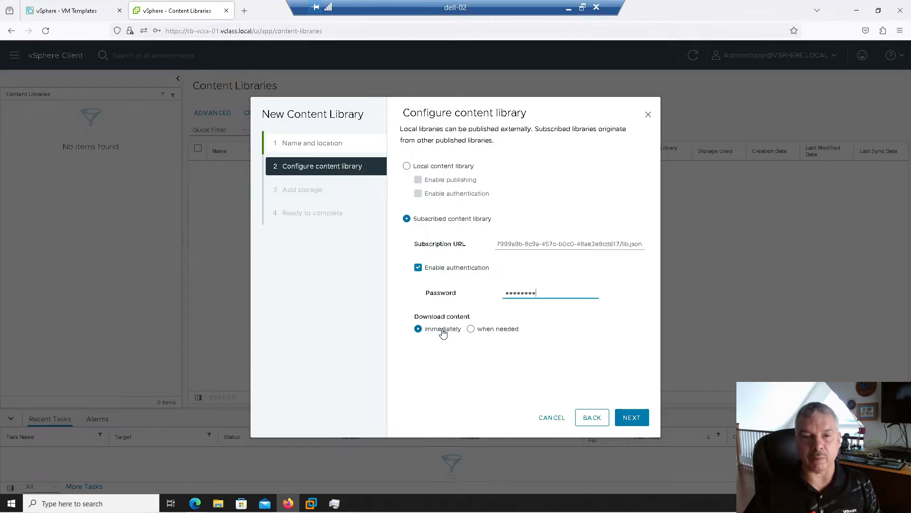
pyautogui.click(471, 330)
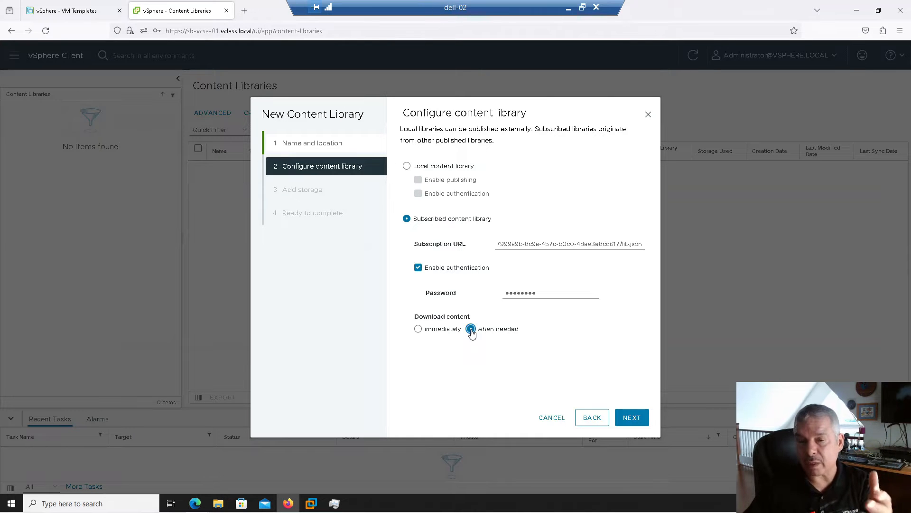
# Accept the unverified certificate and choose SB-Share-01 as the library's storage
pyautogui.click(634, 418)
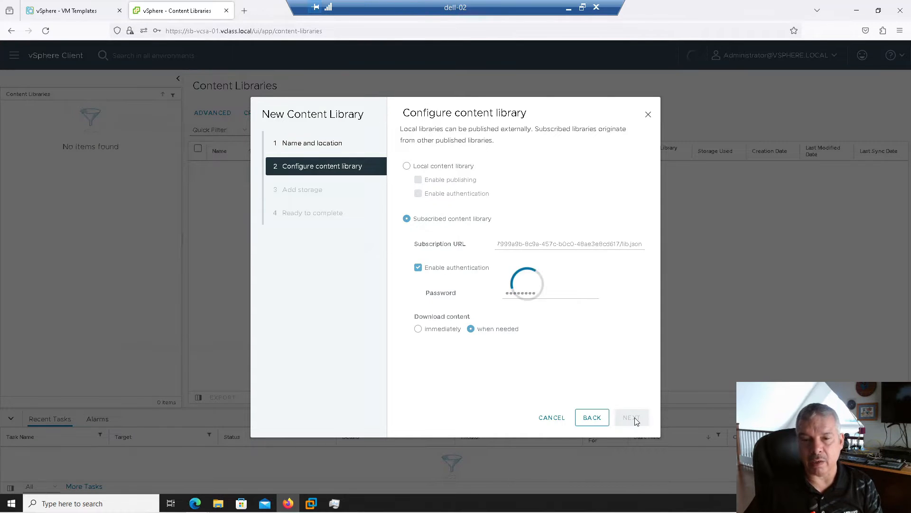
pyautogui.click(564, 361)
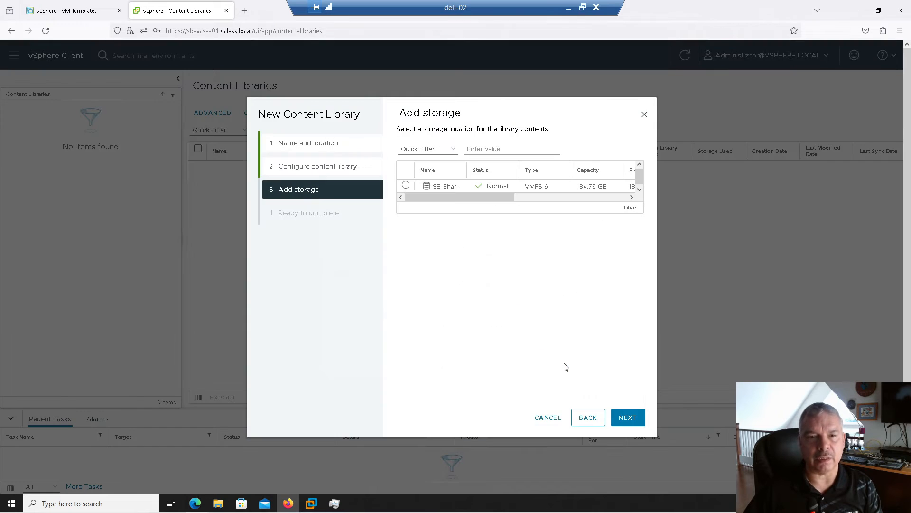
pyautogui.click(406, 186)
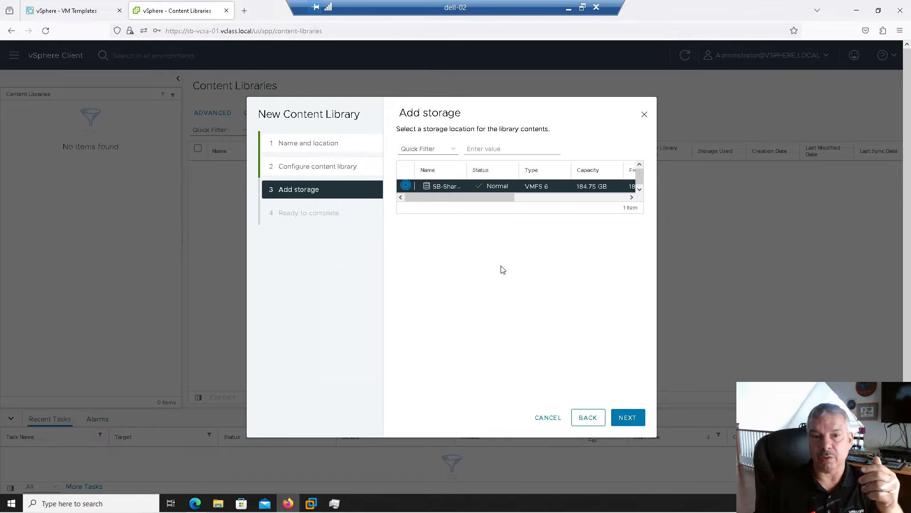
# Finish creating Subscribed-from-SA and decline Firefox's offer to save the login
pyautogui.click(627, 417)
pyautogui.click(626, 421)
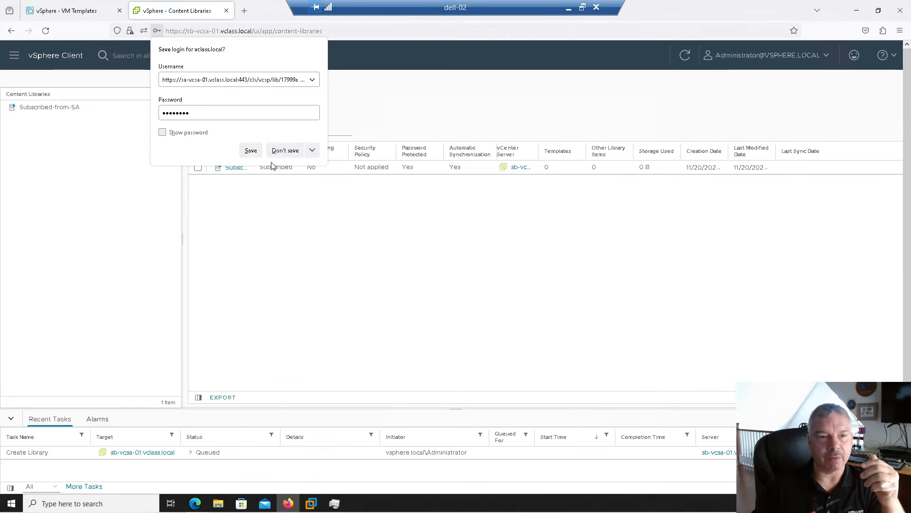
pyautogui.click(285, 151)
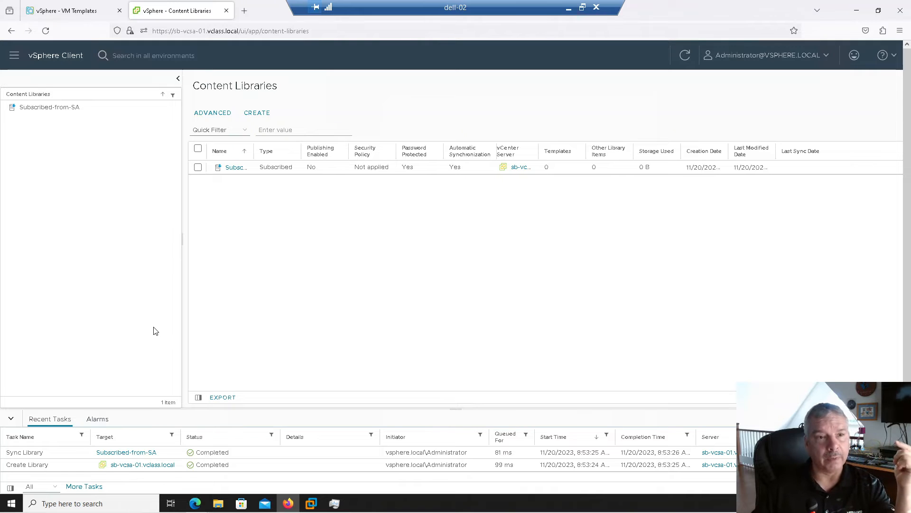
pyautogui.click(14, 55)
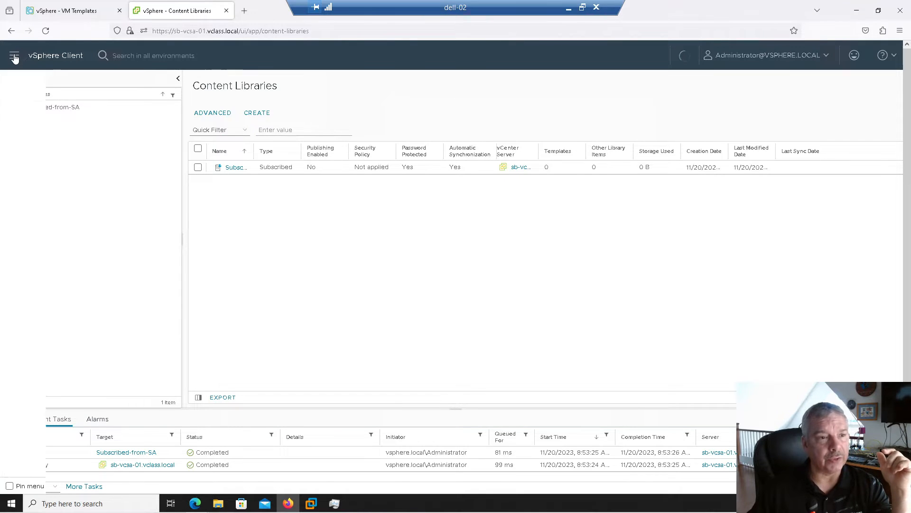
# Launch the New Virtual Machine wizard from SB-Compute-Cluster in the inventory
pyautogui.click(25, 119)
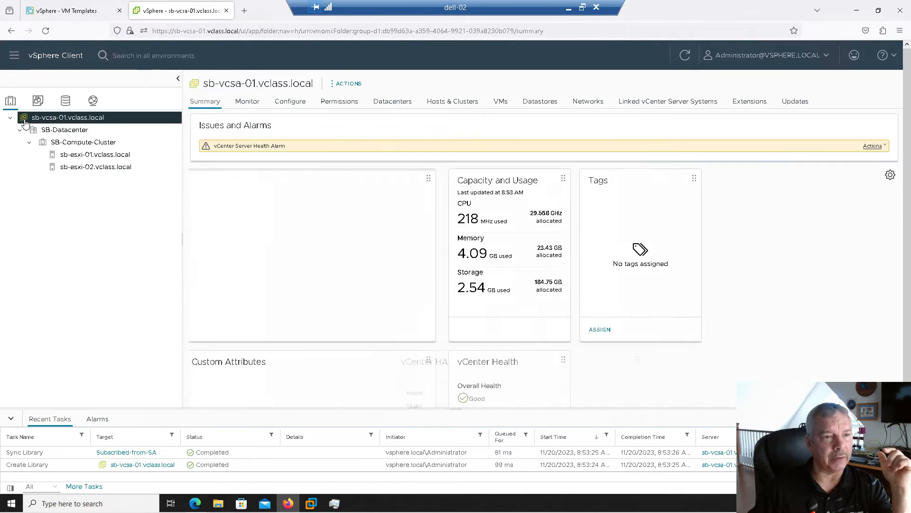
pyautogui.click(65, 144)
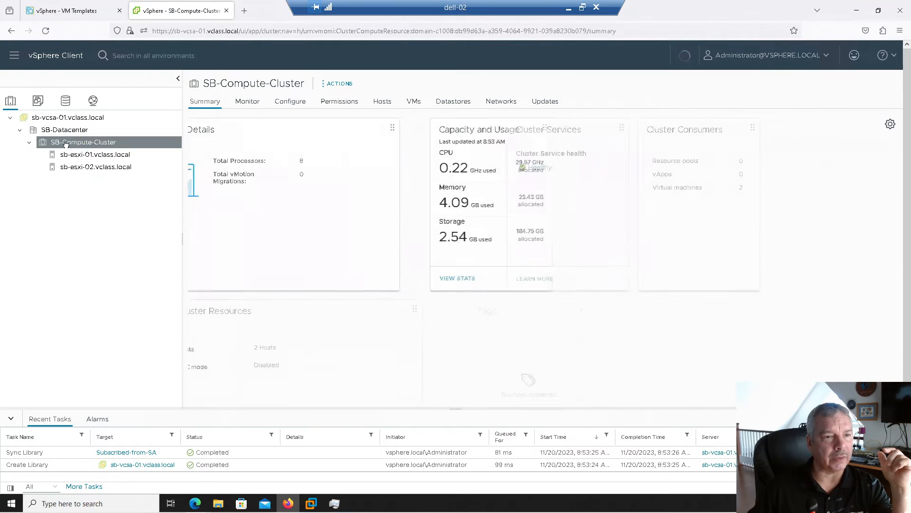
pyautogui.rightClick(66, 149)
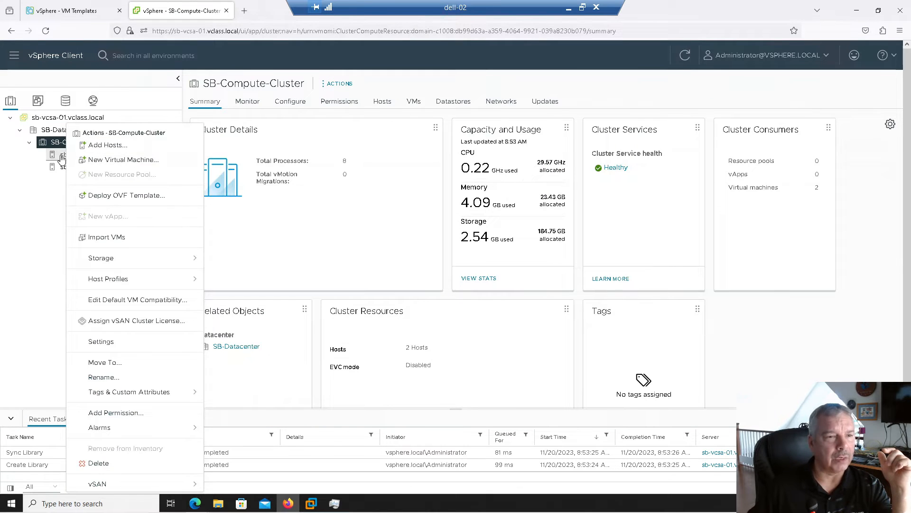
pyautogui.click(61, 157)
pyautogui.click(65, 143)
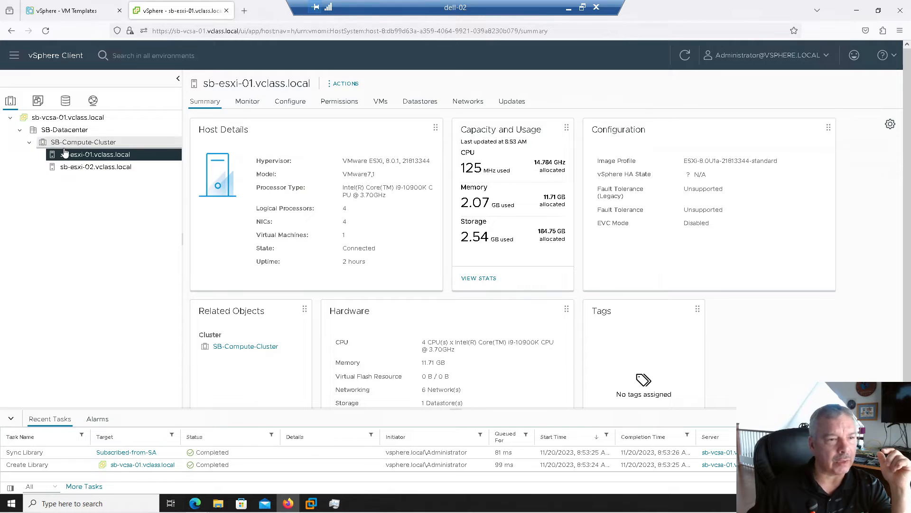
pyautogui.rightClick(65, 147)
pyautogui.click(88, 159)
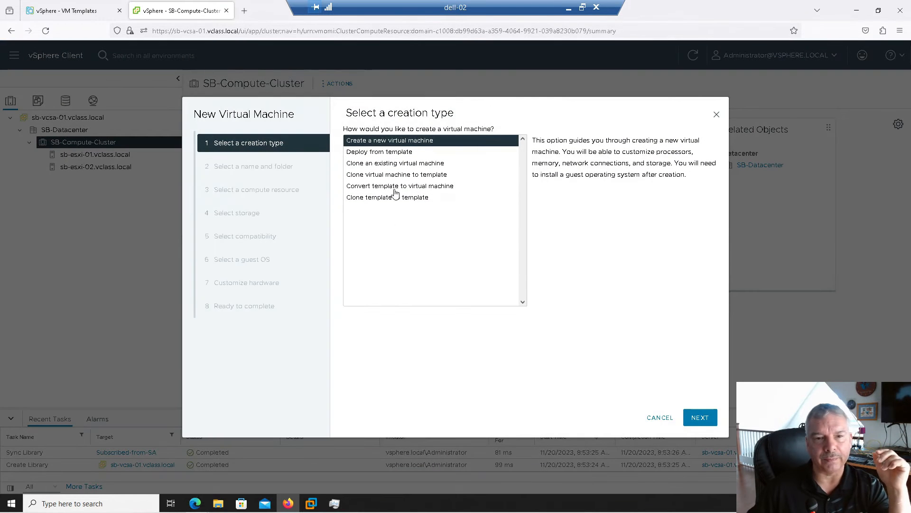
# Name the new virtual machine 'vm' and browse its folder location under SB-Datacenter
pyautogui.click(699, 417)
pyautogui.tripleClick(506, 154)
pyautogui.write('vm')
pyautogui.click(698, 425)
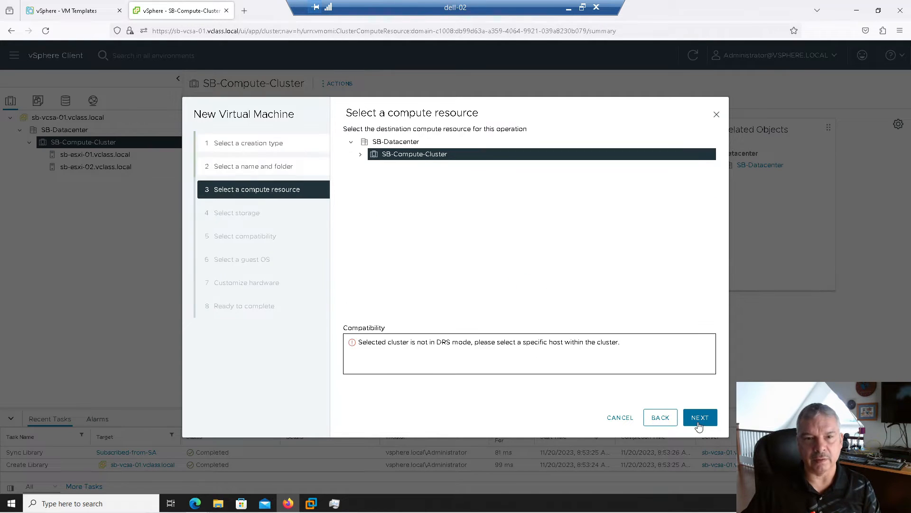
pyautogui.click(664, 420)
pyautogui.click(364, 205)
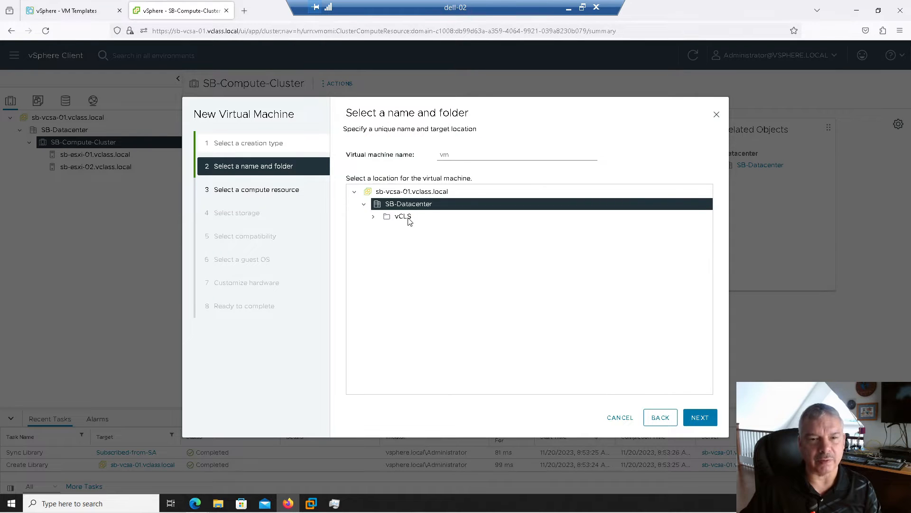
pyautogui.click(375, 218)
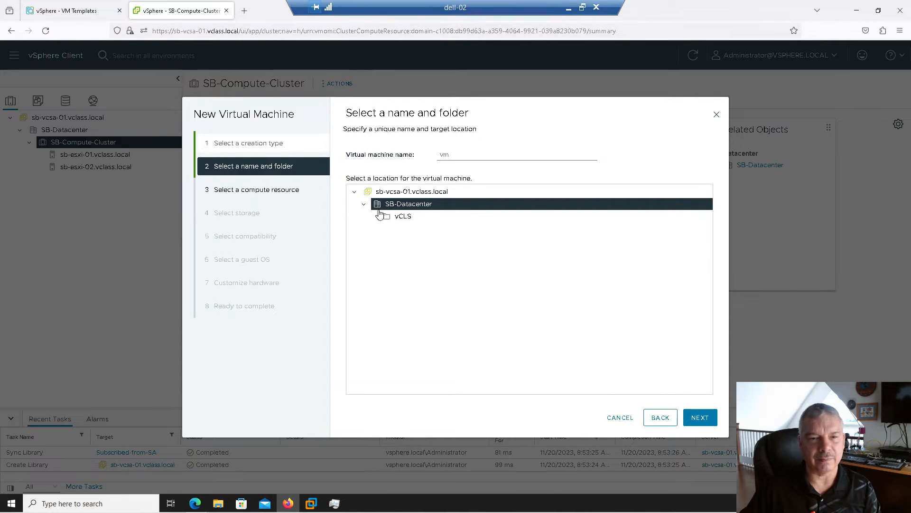
pyautogui.click(698, 418)
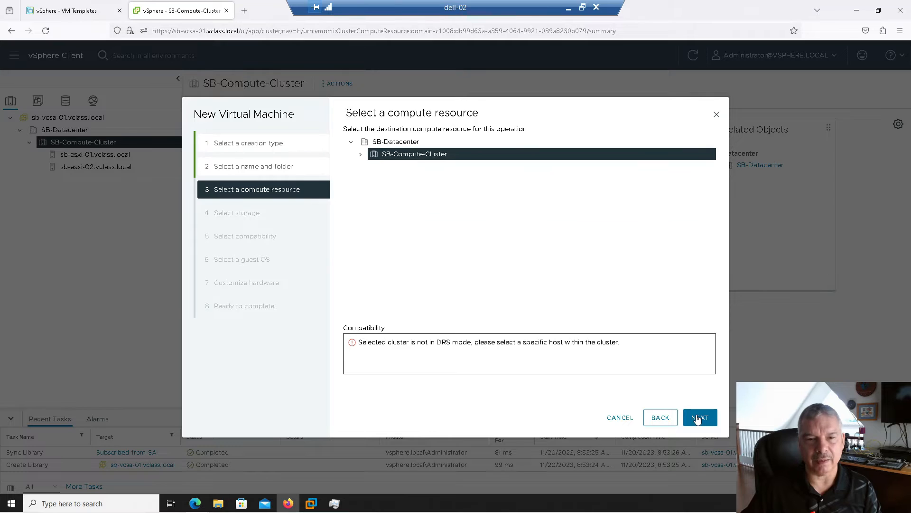
pyautogui.click(700, 418)
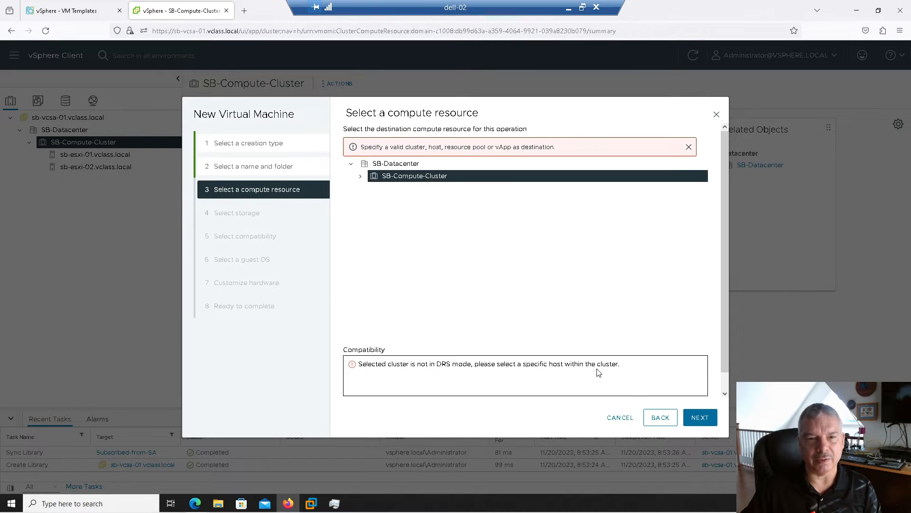
# Place the VM on host sb-esxi-01.vclass.local with the shared SB-Share-01 datastore
pyautogui.click(361, 176)
pyautogui.click(393, 190)
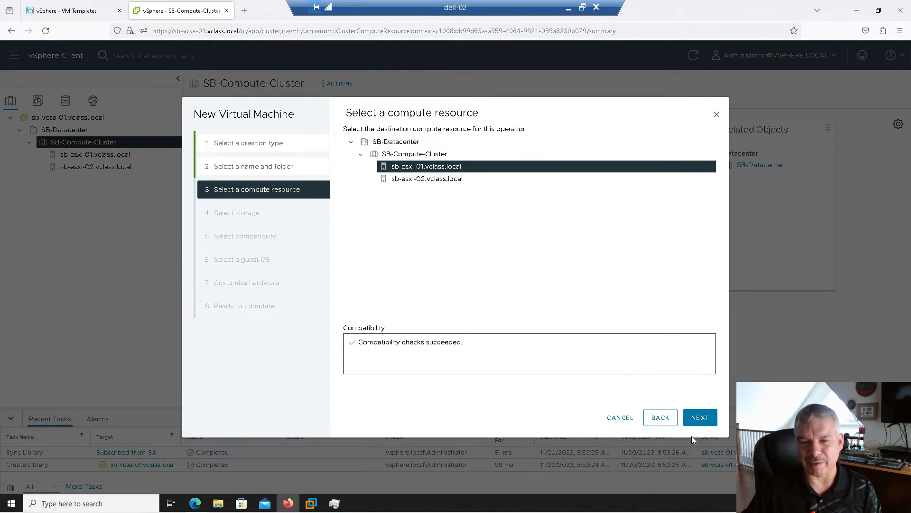
pyautogui.click(690, 419)
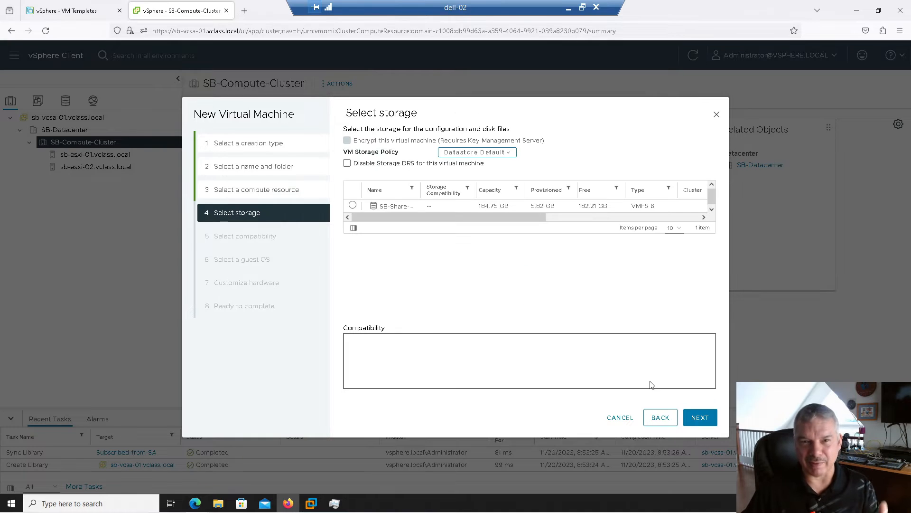
pyautogui.click(352, 206)
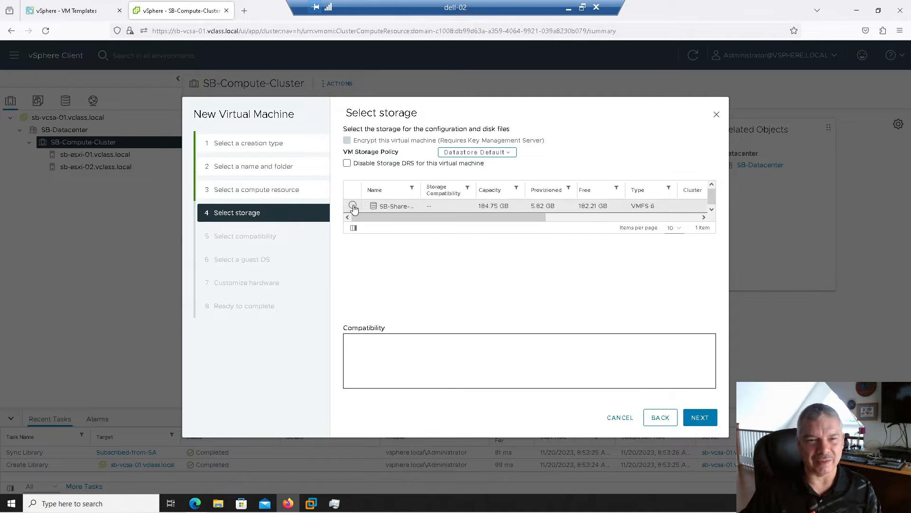
pyautogui.click(698, 423)
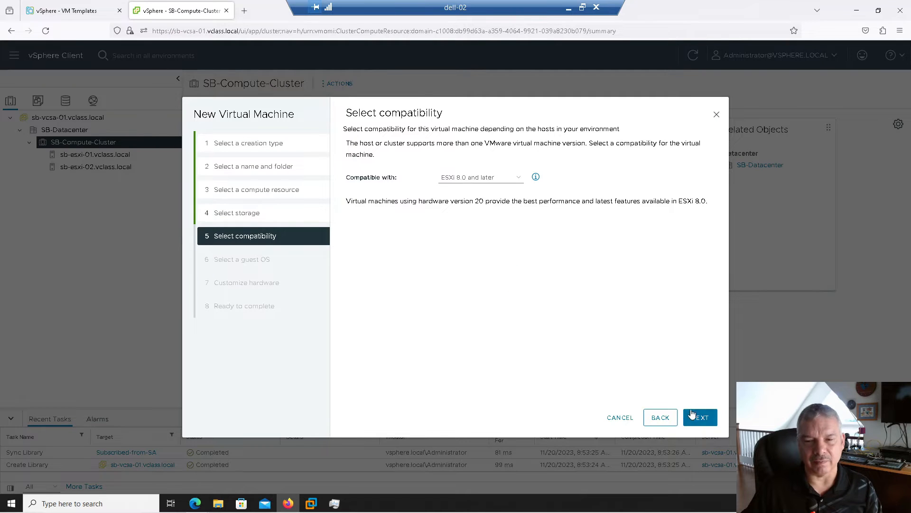
# Keep default compatibility and set the guest OS to Microsoft Windows 10 (64-bit)
pyautogui.click(695, 416)
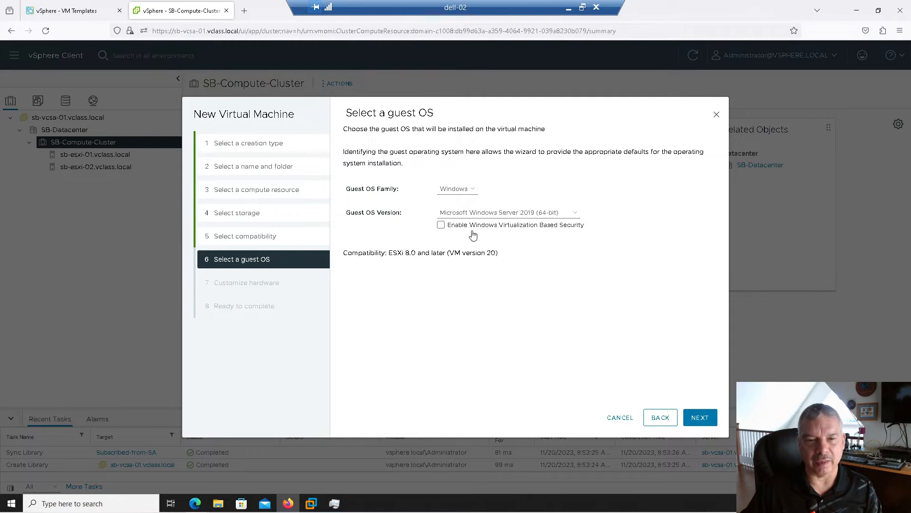
pyautogui.click(473, 214)
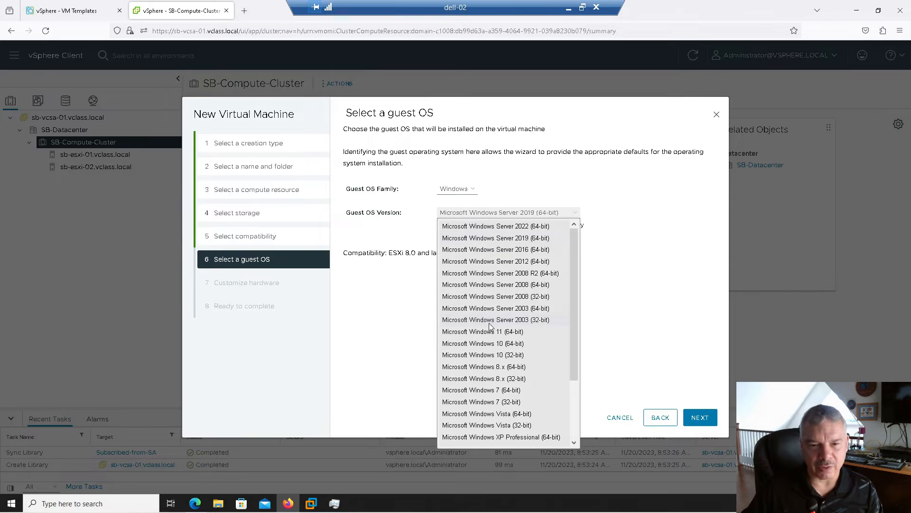
pyautogui.click(496, 343)
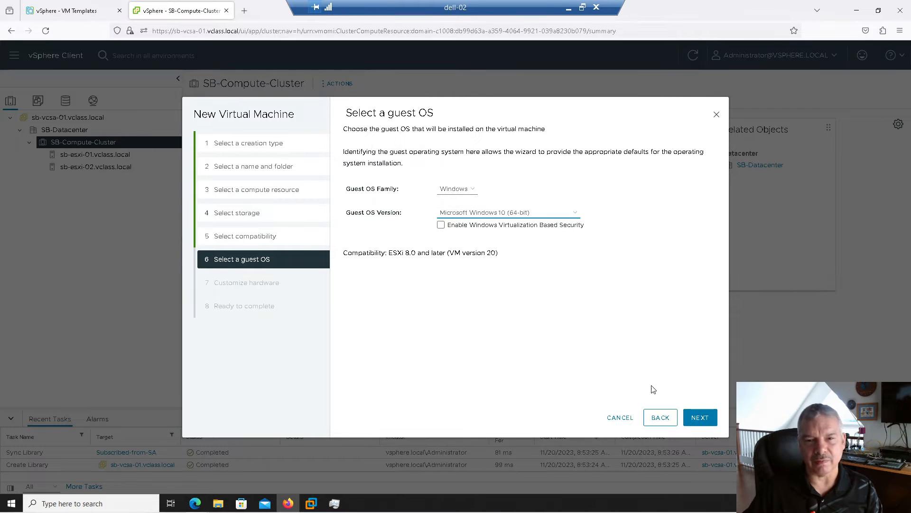
pyautogui.click(699, 417)
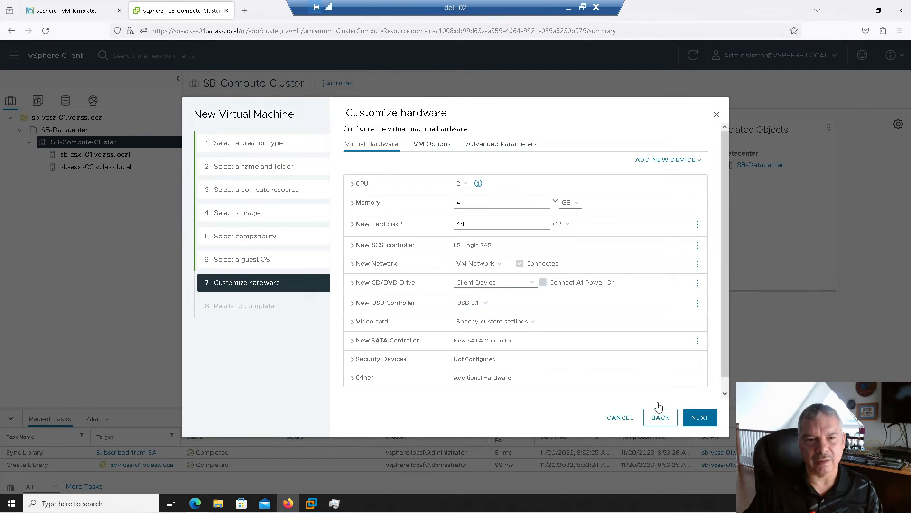
# Switch the new CD/DVD drive to Content Library ISO File, leaving the Windows-10-64 bit chooser unmounted
pyautogui.click(494, 287)
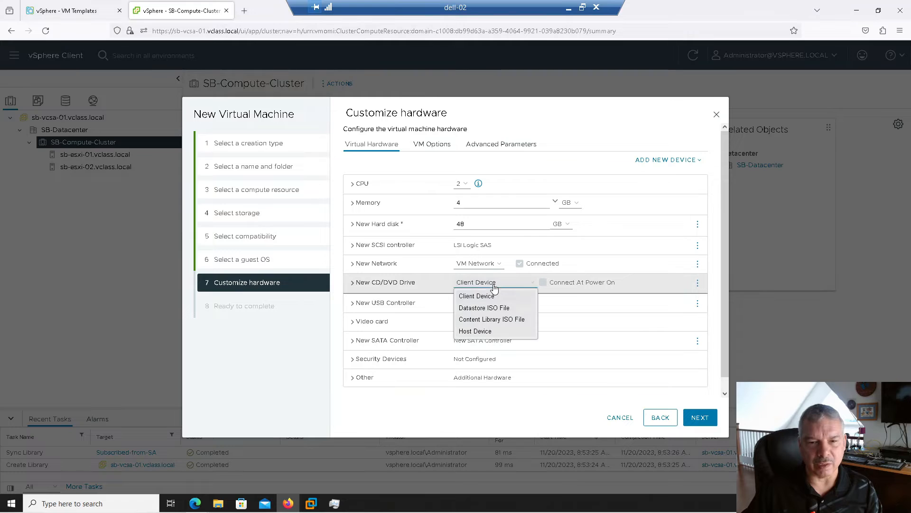
pyautogui.click(496, 322)
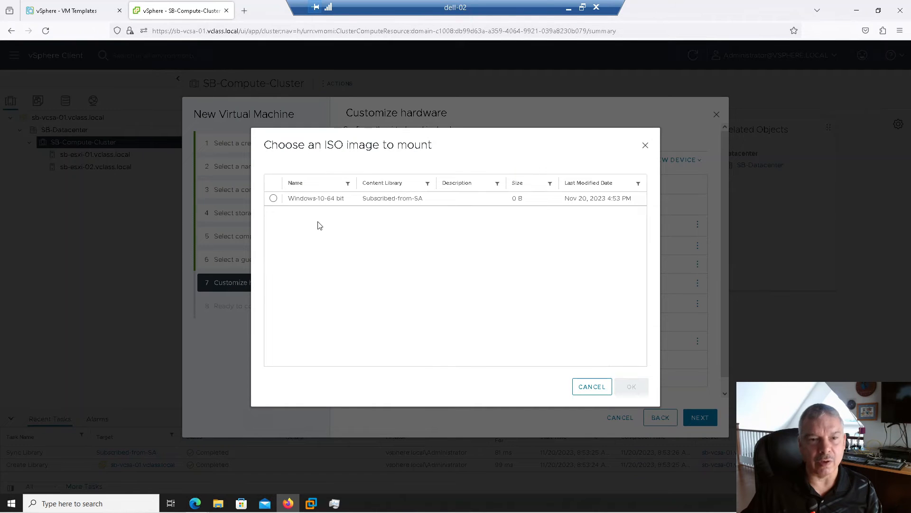
pyautogui.click(273, 198)
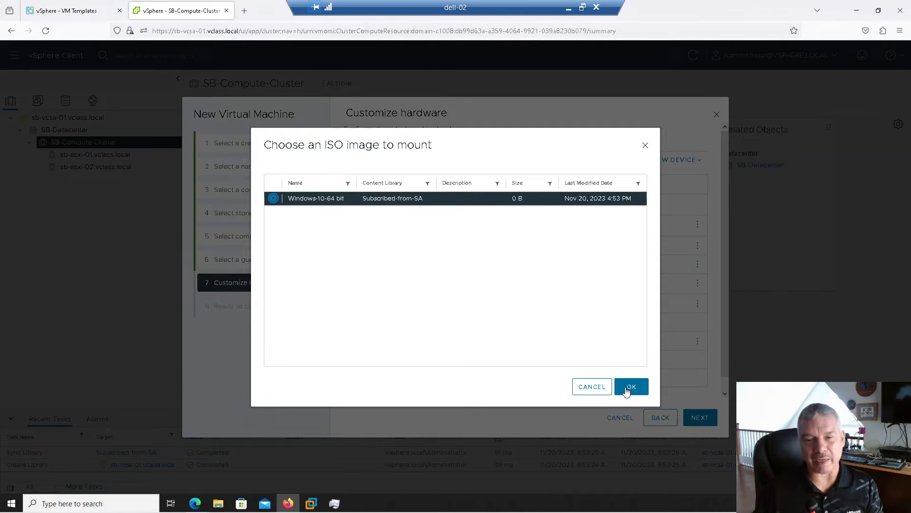
pyautogui.click(592, 389)
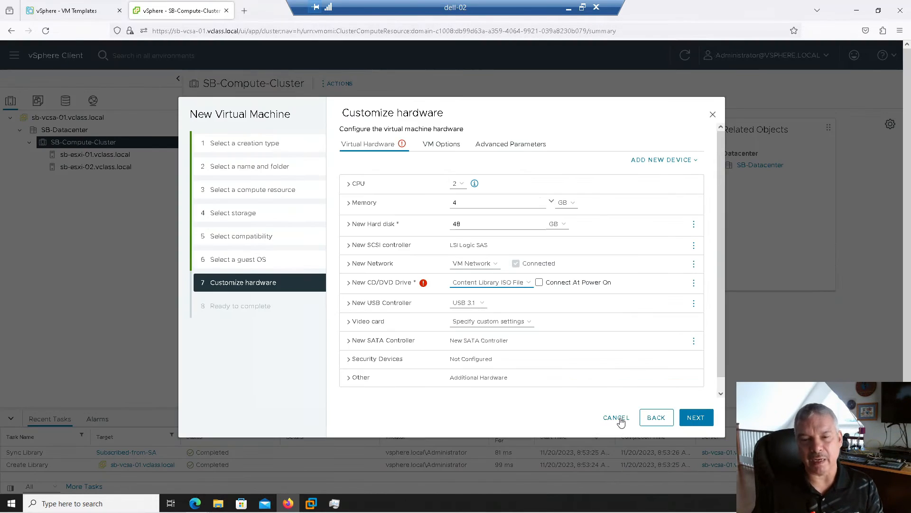
# Cancel the New Virtual Machine wizard and expand sb-vcsa-01.vclass.local in the storage inventory
pyautogui.click(617, 418)
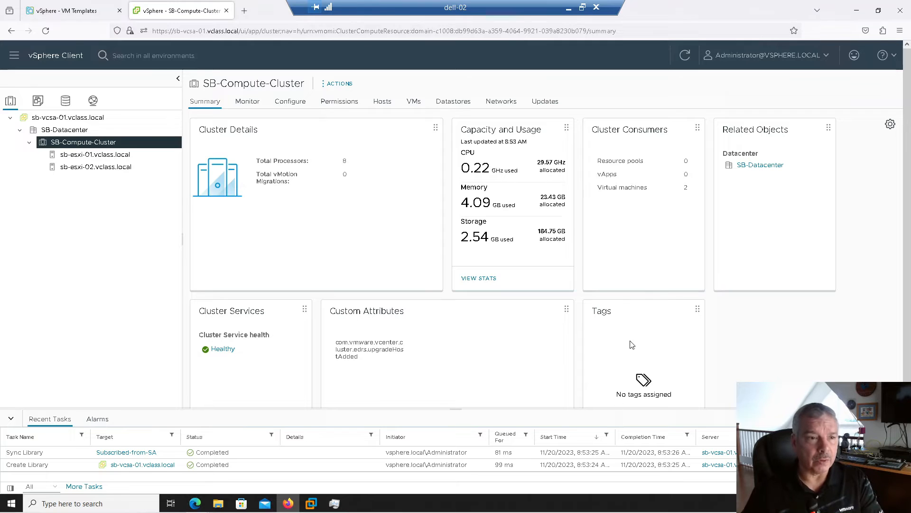
pyautogui.click(66, 101)
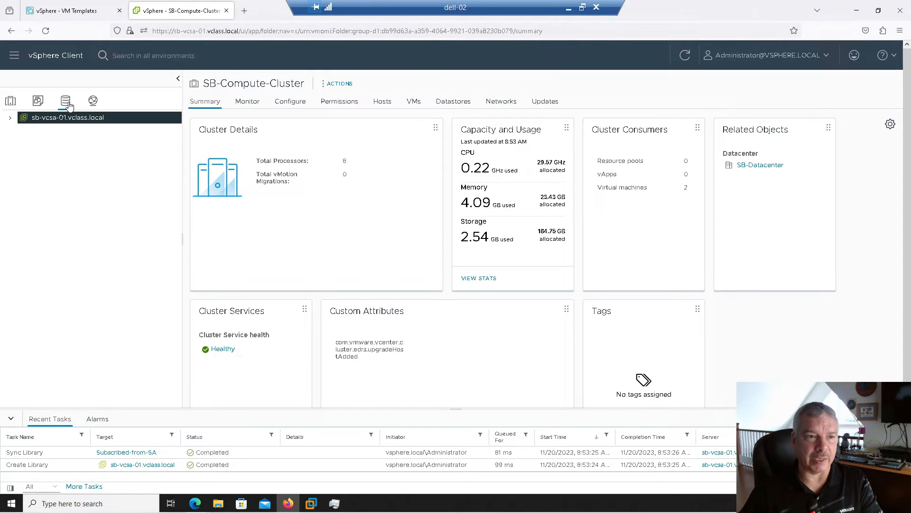
pyautogui.click(10, 118)
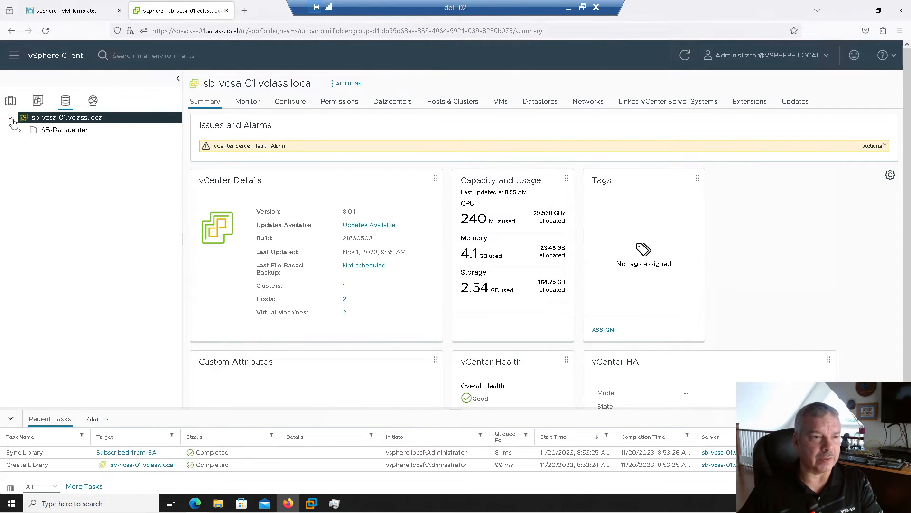
# Expand SB-Datacenter in the storage tree to list its datastores
pyautogui.click(19, 130)
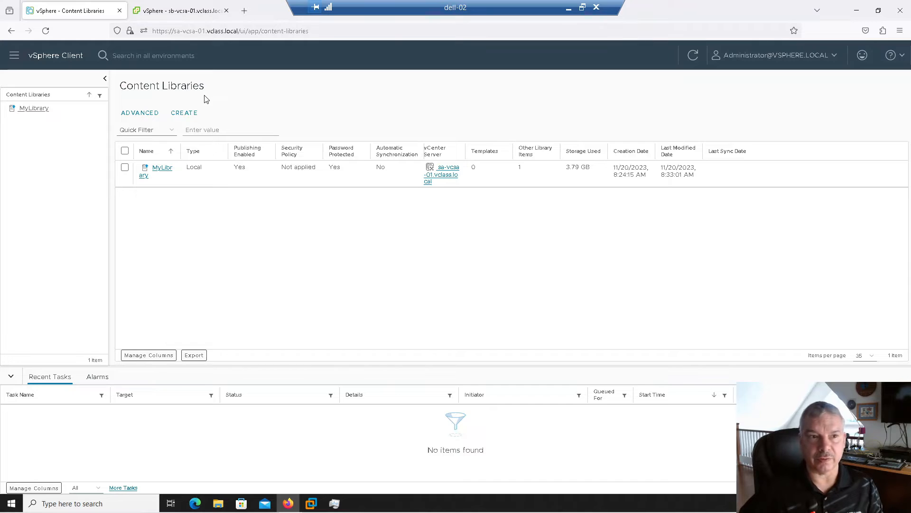
# Close the sb-vcsa-01 vCenter tab and go to the VM inventory
pyautogui.click(14, 55)
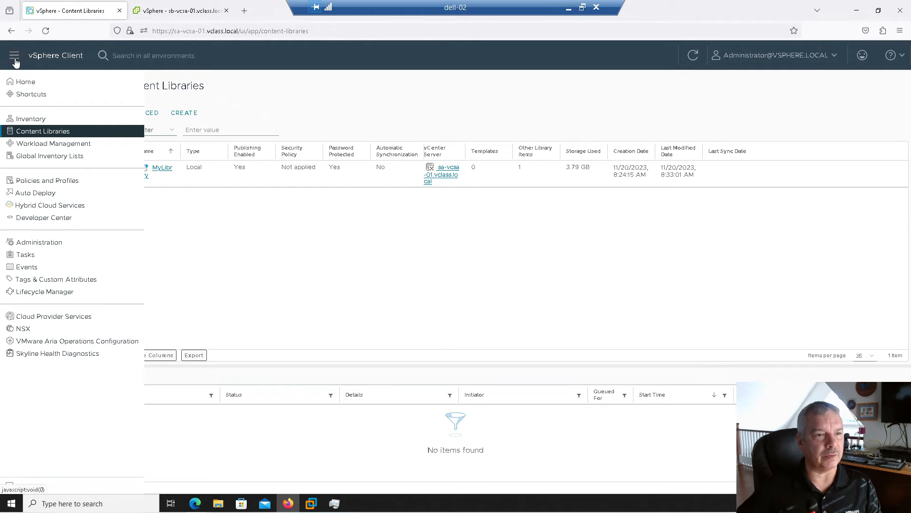
pyautogui.click(226, 10)
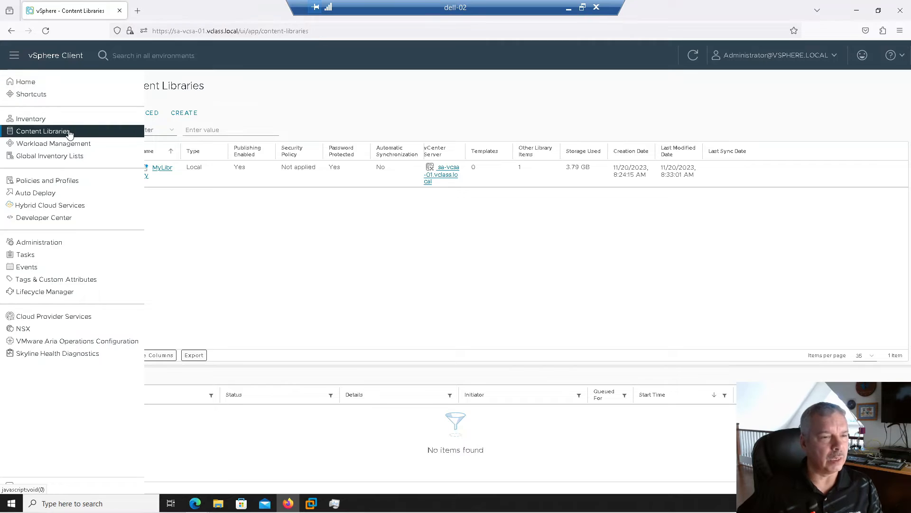
pyautogui.click(27, 118)
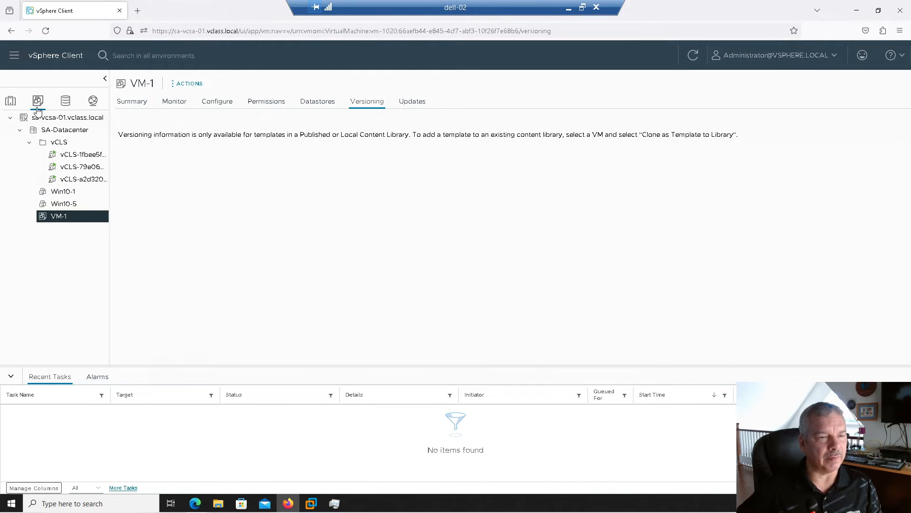
# Clone VM-1 into MyLibrary as a template named VM-1-CL-Template
pyautogui.rightClick(61, 220)
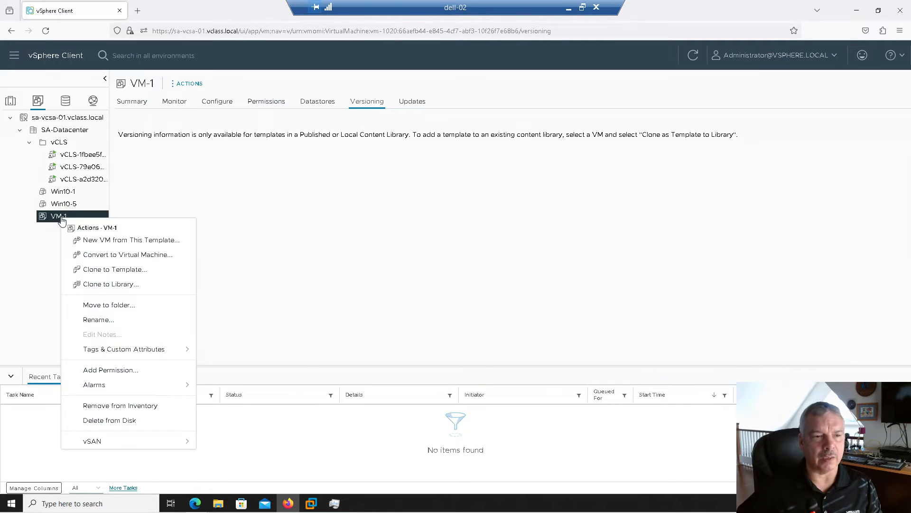
pyautogui.click(112, 285)
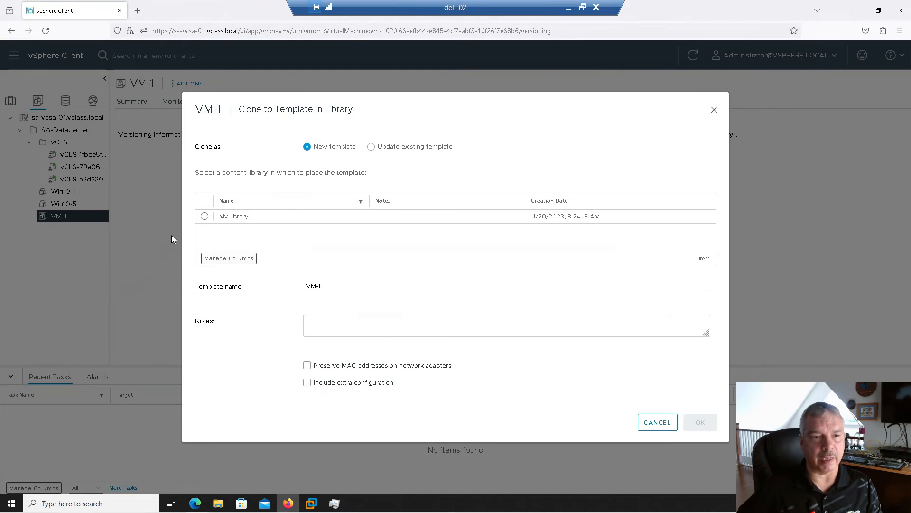
pyautogui.click(204, 217)
pyautogui.click(325, 286)
pyautogui.moveTo(324, 286); pyautogui.dragTo(260, 285)
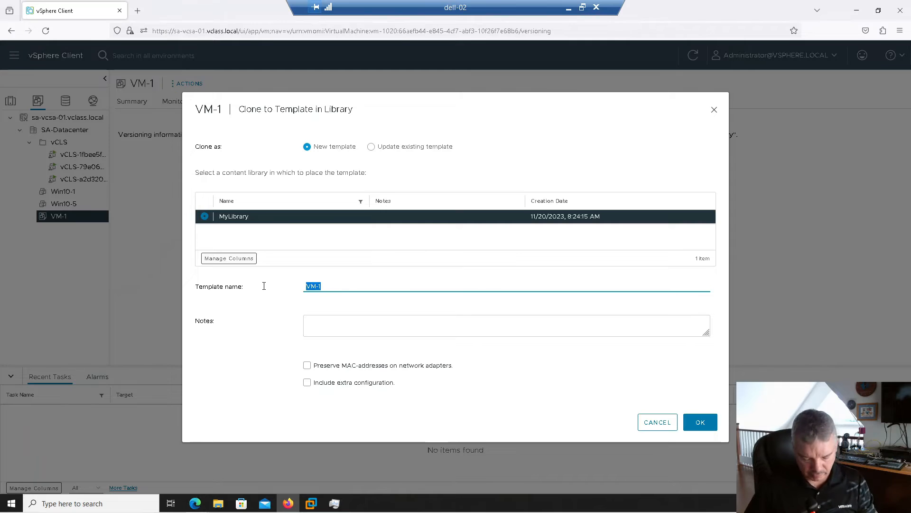
pyautogui.write('VM-1-C')
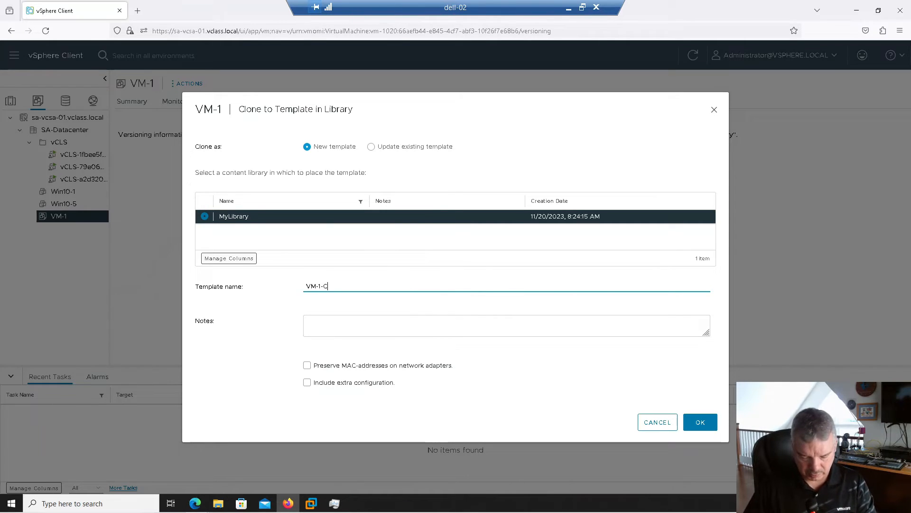
pyautogui.write('L-Template')
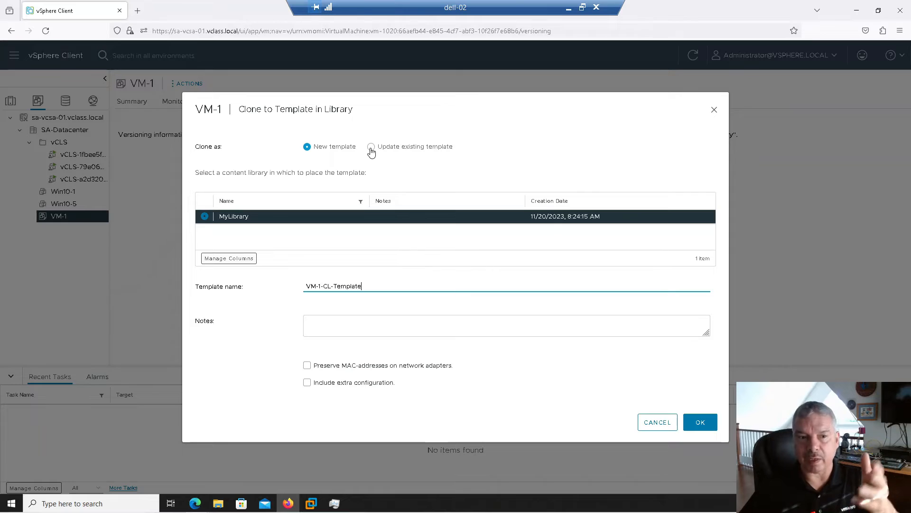
pyautogui.click(708, 422)
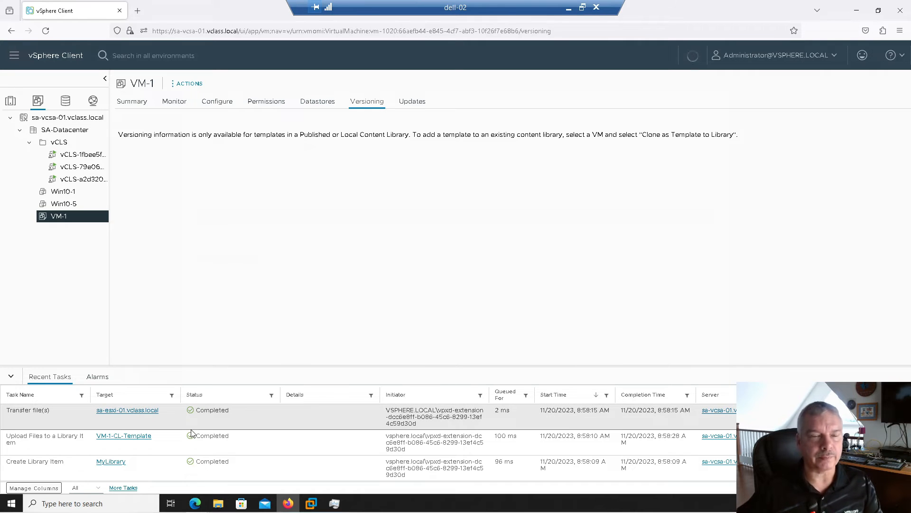
# Open the VM-1-CL-Template summary under MyLibrary's OVF & OVA Templates
pyautogui.click(125, 107)
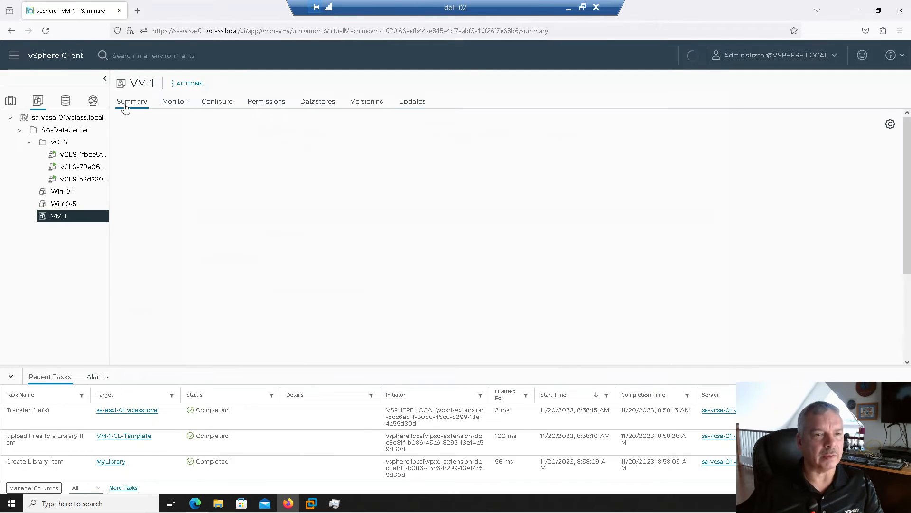
pyautogui.click(351, 103)
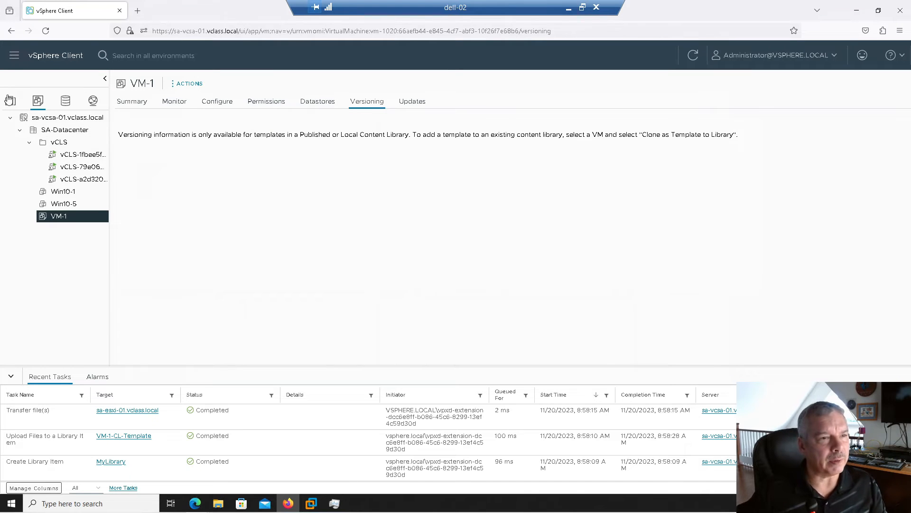
pyautogui.click(13, 56)
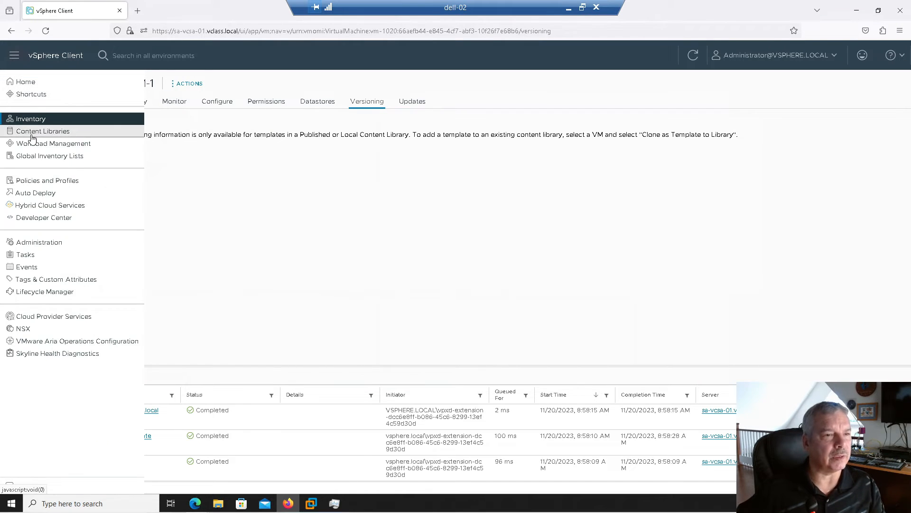
pyautogui.click(32, 134)
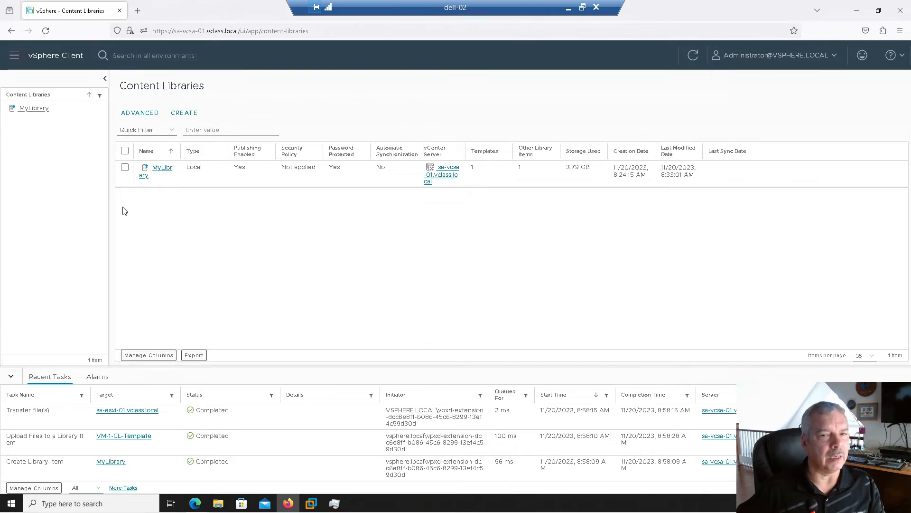
pyautogui.click(157, 171)
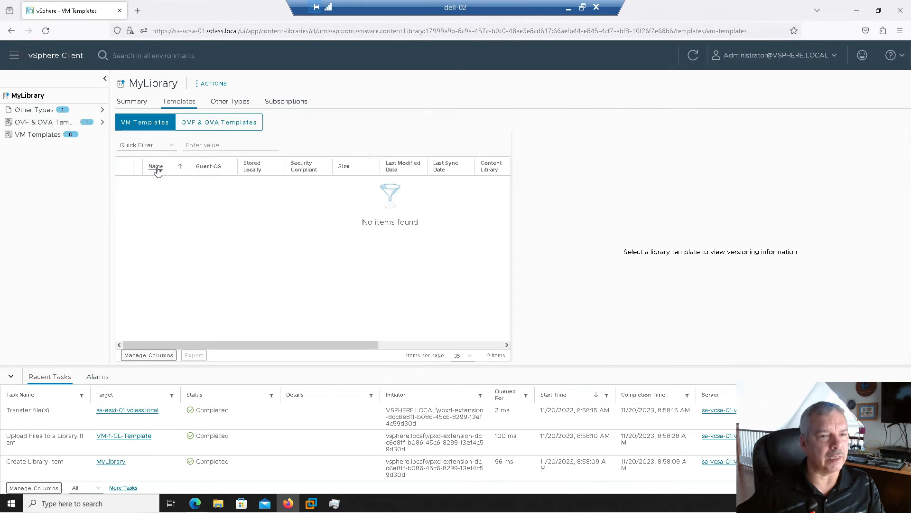
pyautogui.click(189, 125)
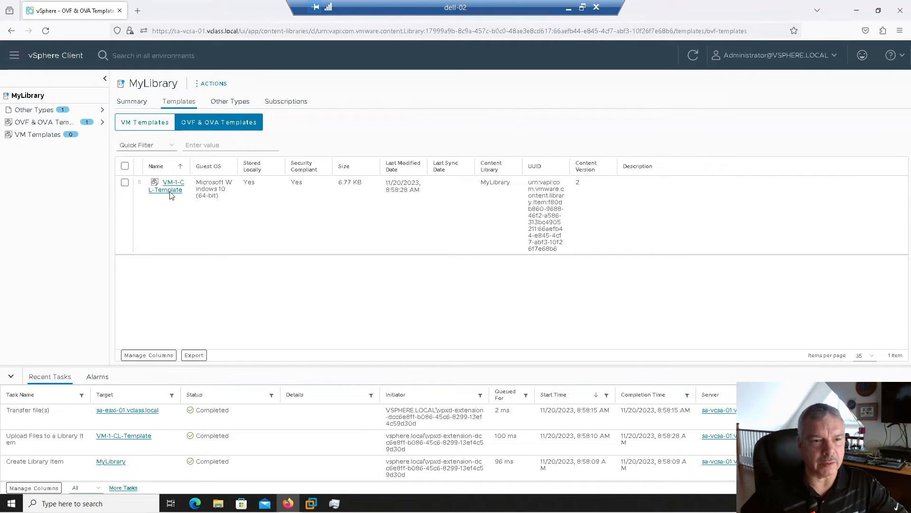
pyautogui.click(170, 190)
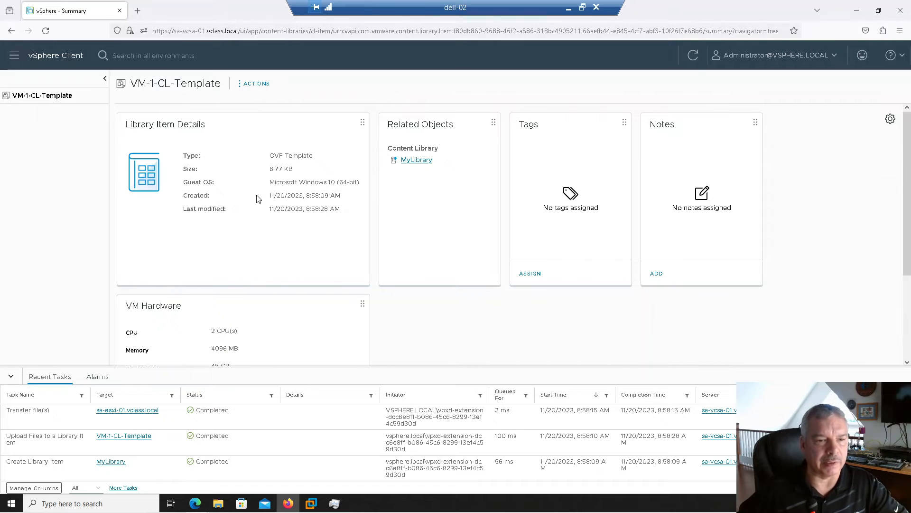
# Start a new VM from the VM-1-CL-Template library item, then cancel the wizard
pyautogui.scroll(-2, 254, 199)
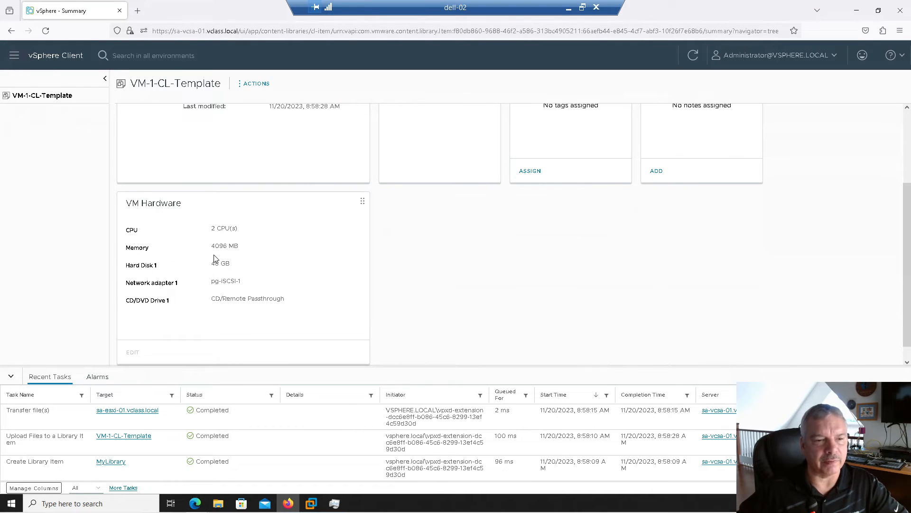
pyautogui.scroll(2, 214, 259)
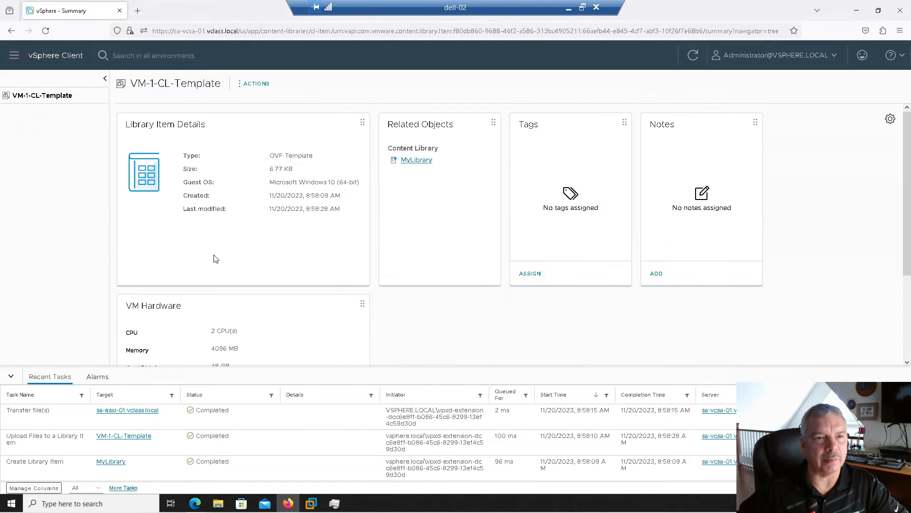
pyautogui.click(242, 88)
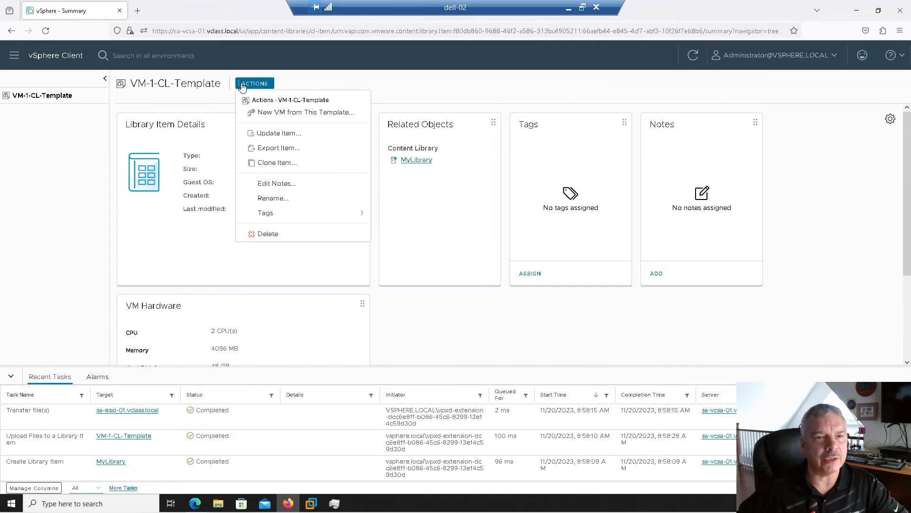
pyautogui.click(257, 113)
pyautogui.click(475, 158)
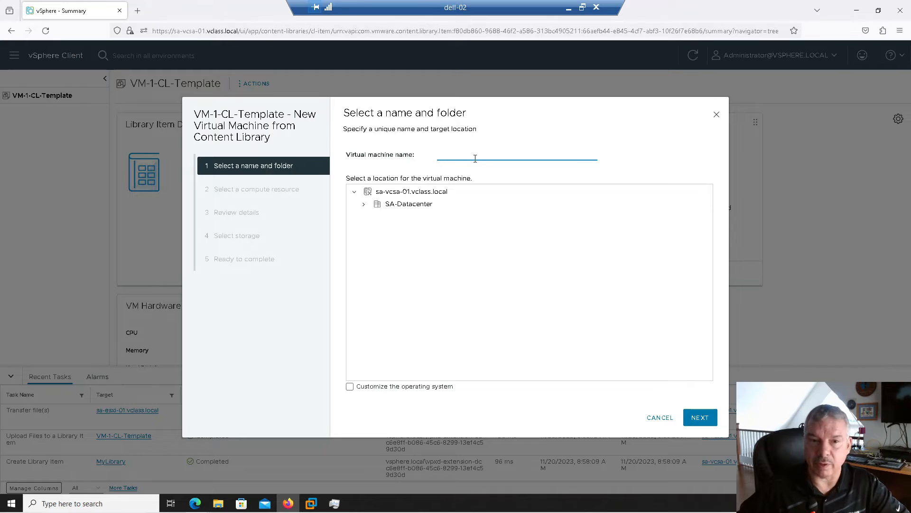
pyautogui.click(664, 419)
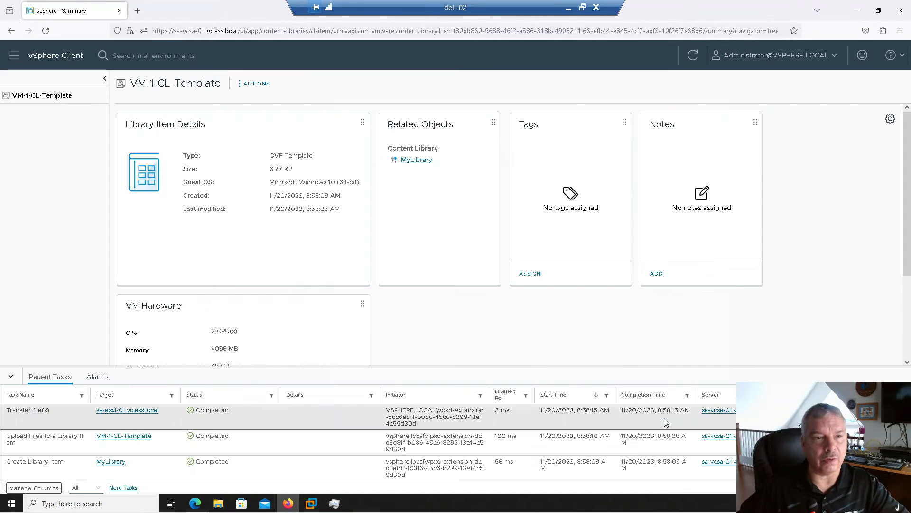
# Begin deploying a new VM from template on SA-Datacenter, browse its templates, then cancel
pyautogui.click(14, 56)
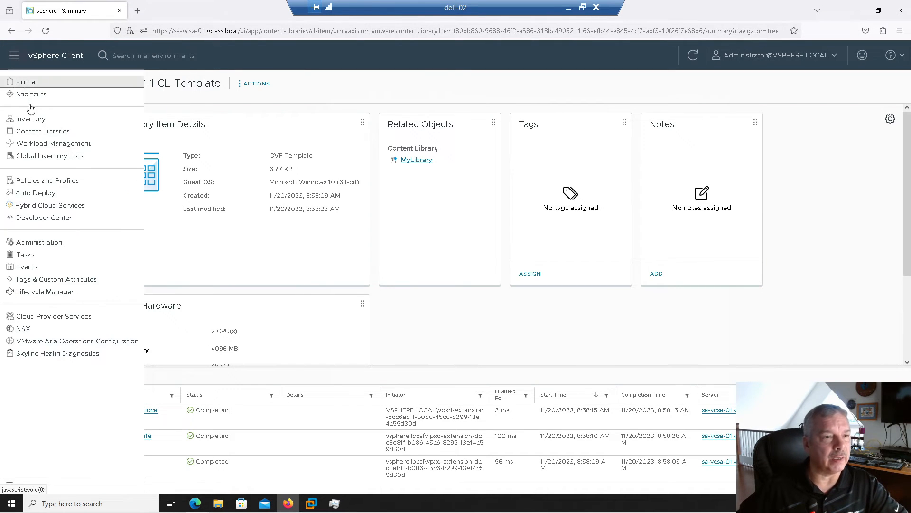
pyautogui.click(31, 119)
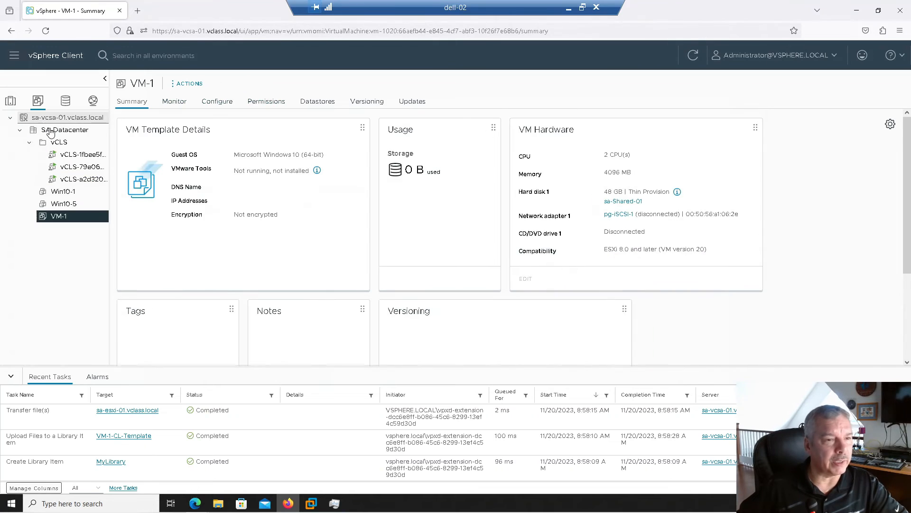
pyautogui.click(50, 132)
pyautogui.rightClick(51, 134)
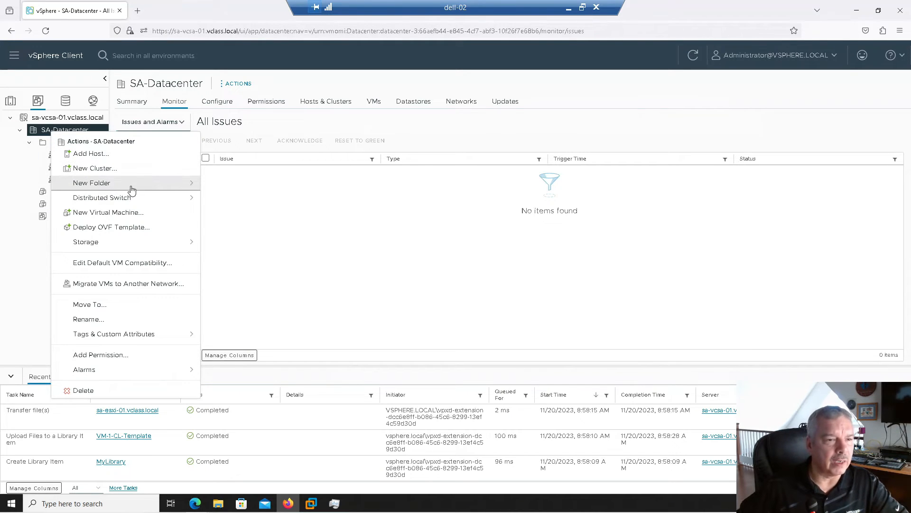
pyautogui.click(128, 212)
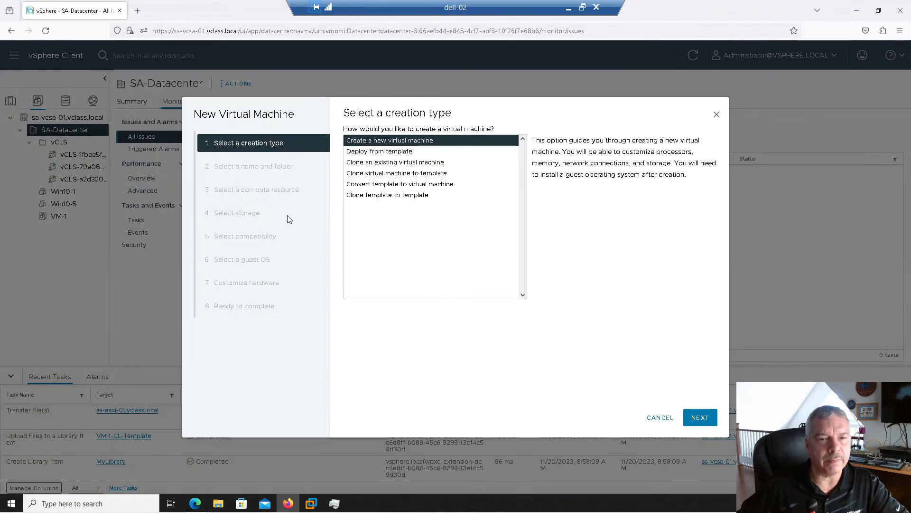
pyautogui.click(379, 152)
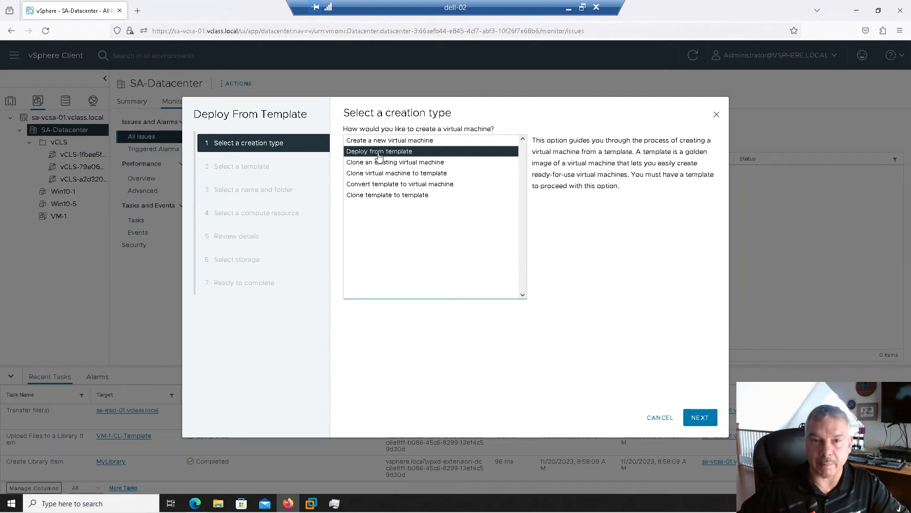
pyautogui.click(700, 418)
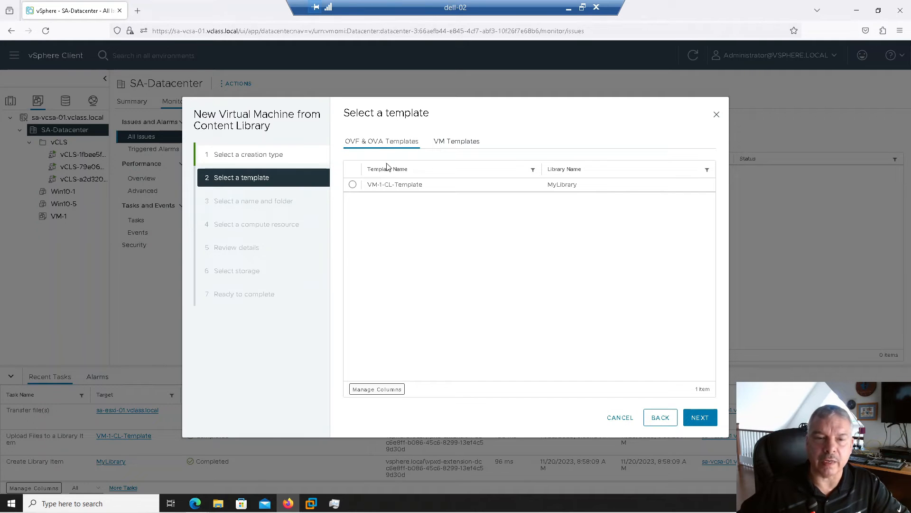
pyautogui.click(354, 187)
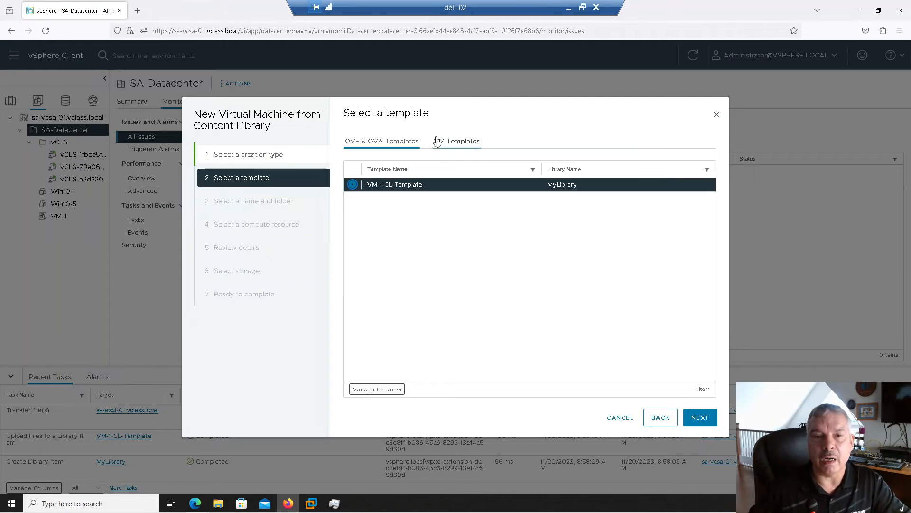
pyautogui.click(438, 144)
pyautogui.click(361, 169)
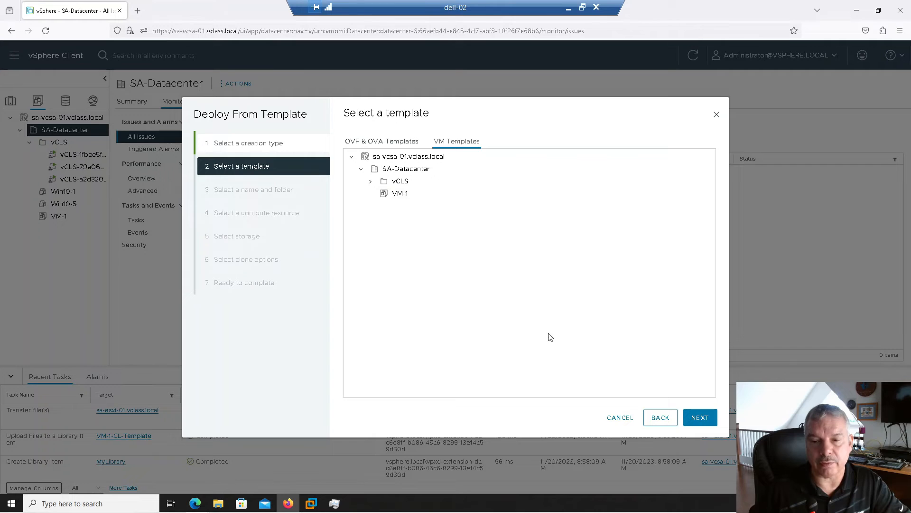
pyautogui.click(619, 418)
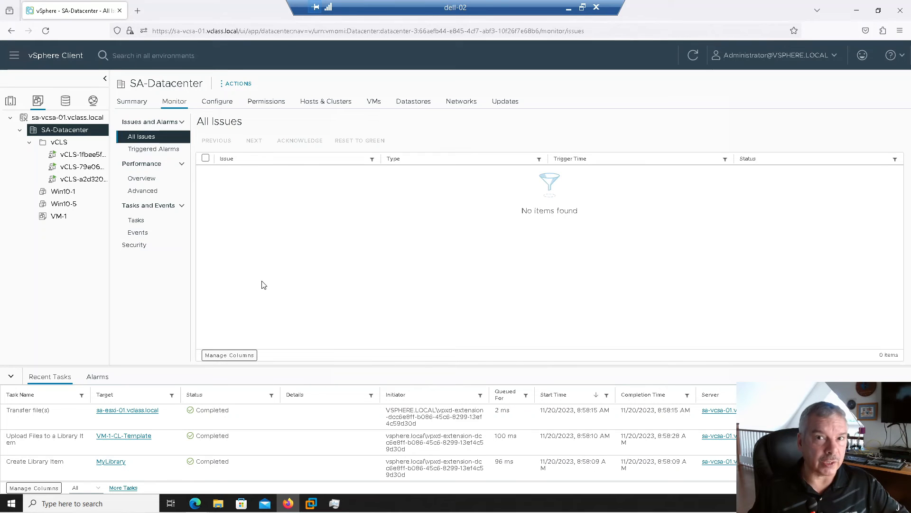
# Start cloning Win10-1 to a library as a VM Template named Clone-Template
pyautogui.click(68, 193)
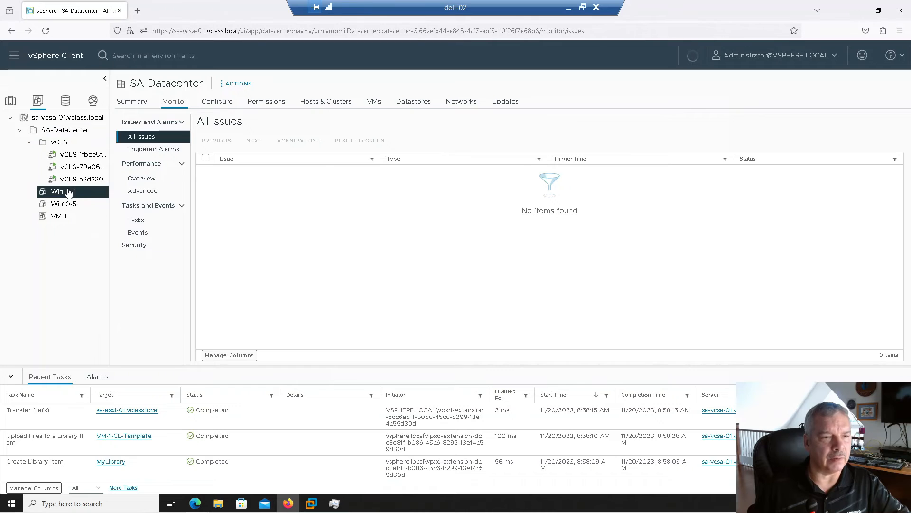
pyautogui.rightClick(69, 192)
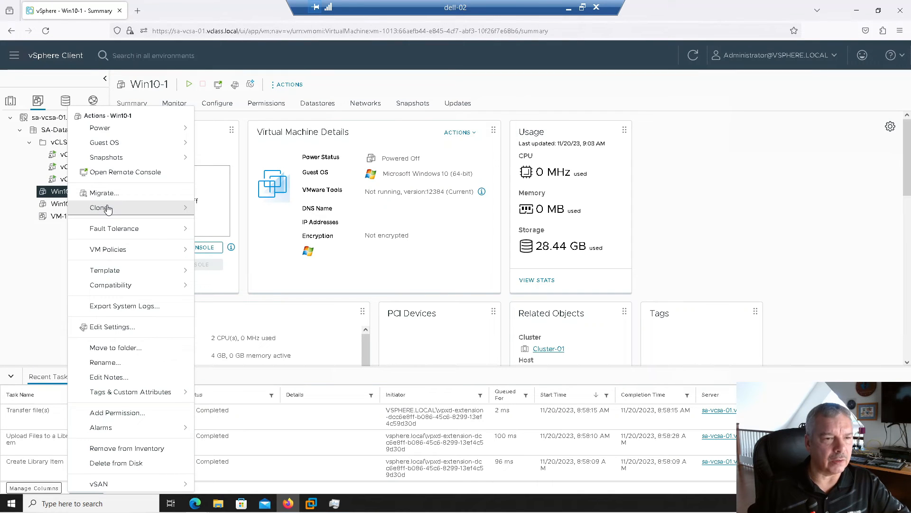
pyautogui.moveTo(143, 211)
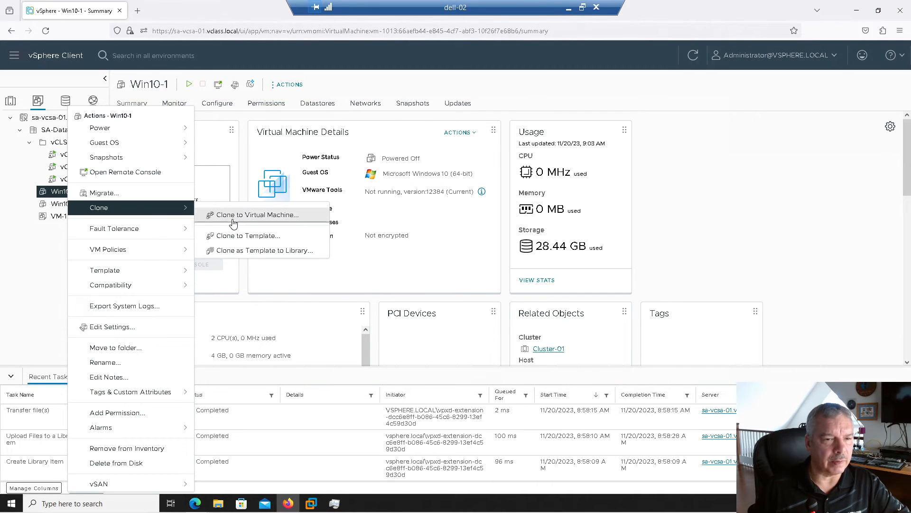
pyautogui.click(242, 253)
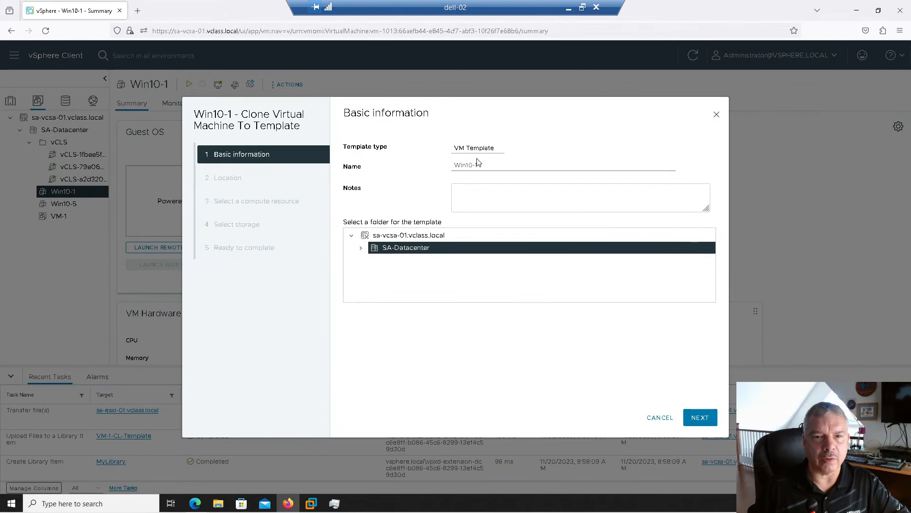
pyautogui.moveTo(486, 164); pyautogui.dragTo(411, 165)
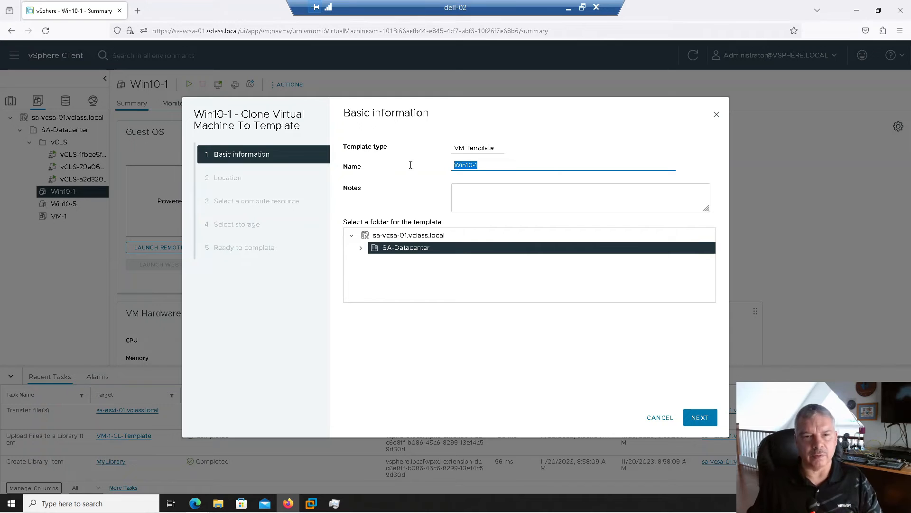
pyautogui.click(468, 147)
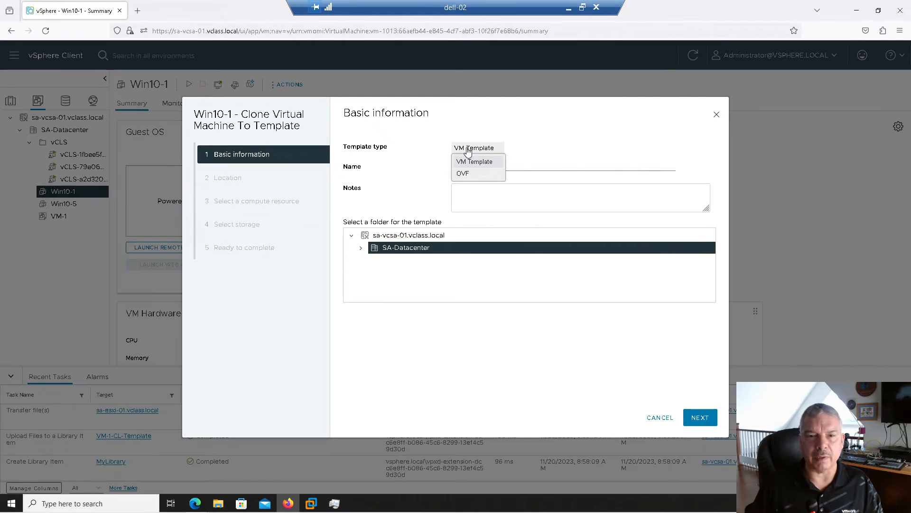
pyautogui.click(474, 147)
pyautogui.moveTo(482, 165); pyautogui.dragTo(423, 165)
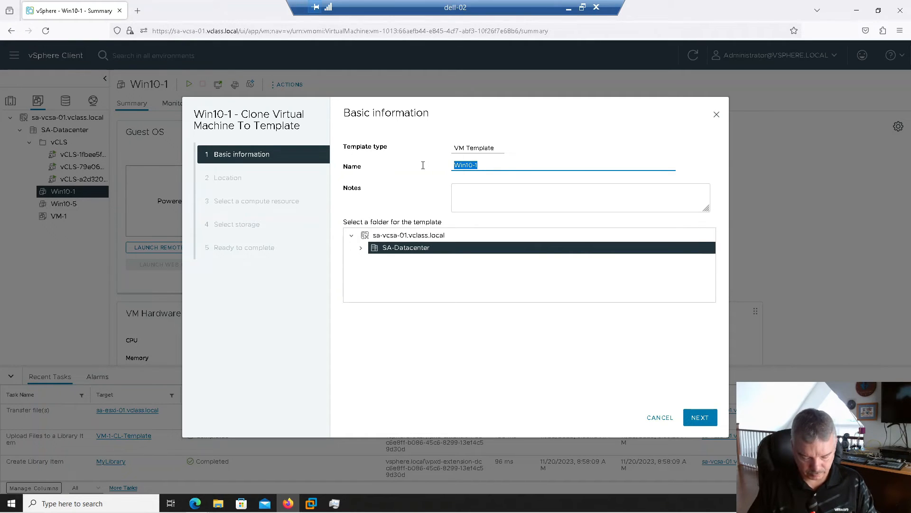
pyautogui.write('Clone-Template')
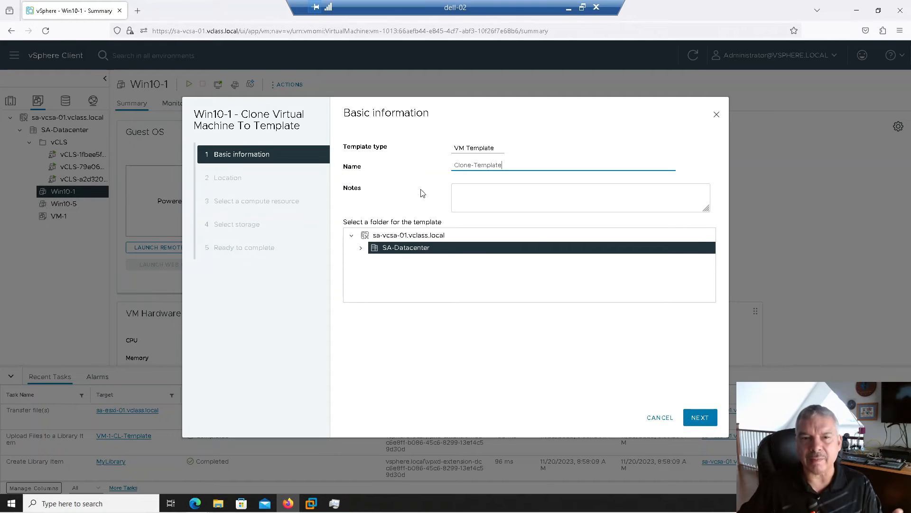
# Target MyLibrary, Cluster-01 and datastore sa-Shared-01, then finish the clone
pyautogui.click(698, 418)
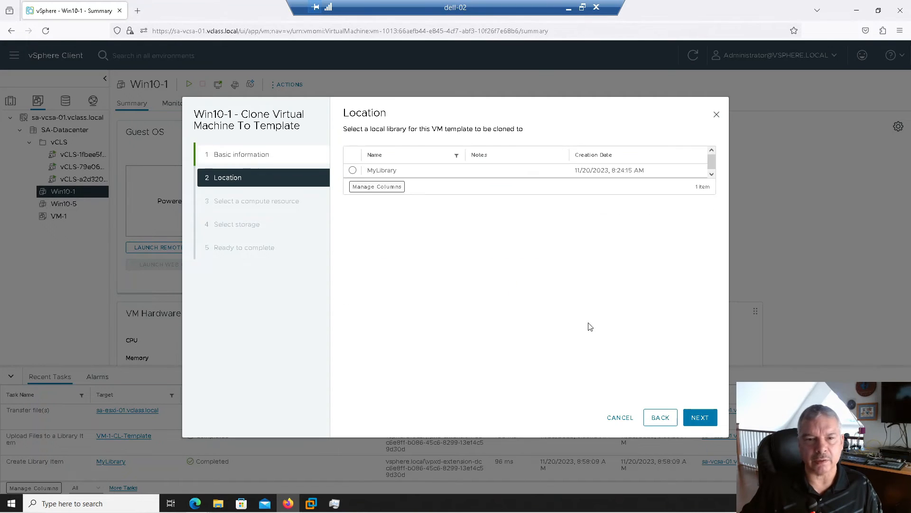
pyautogui.click(353, 170)
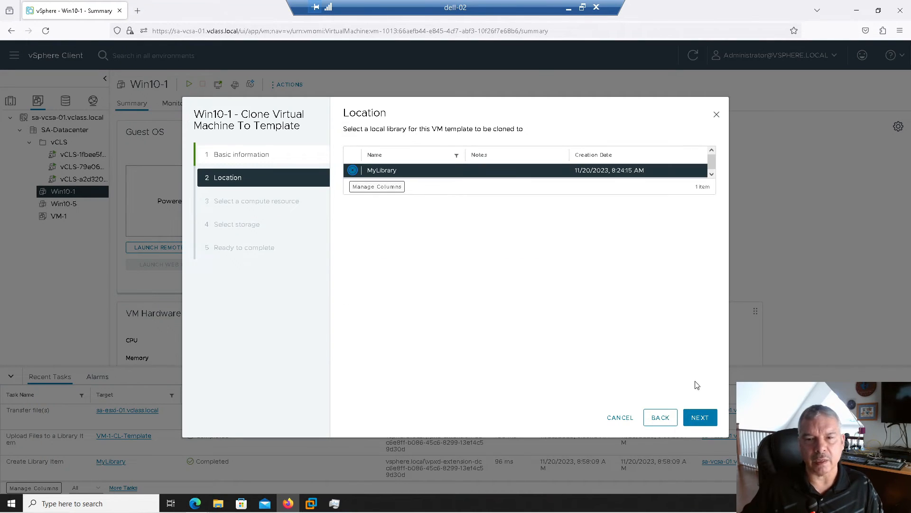
pyautogui.click(694, 417)
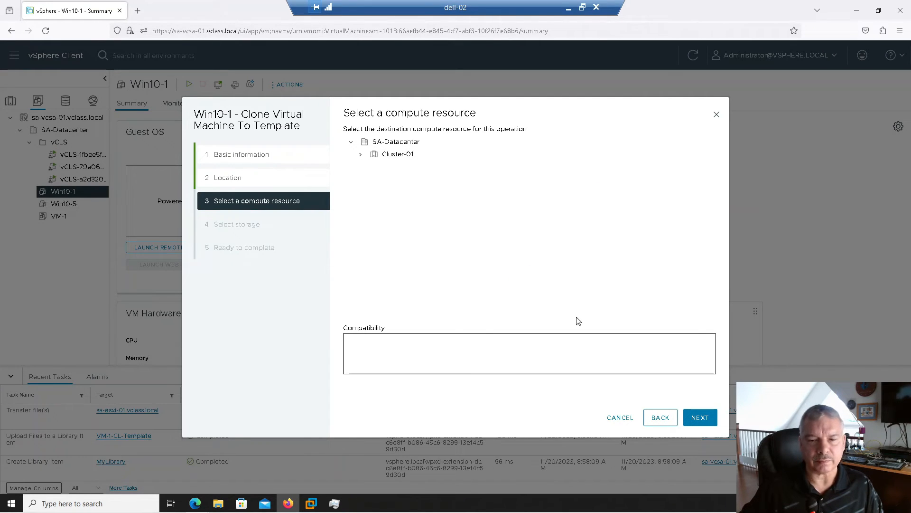
pyautogui.click(381, 157)
pyautogui.click(700, 417)
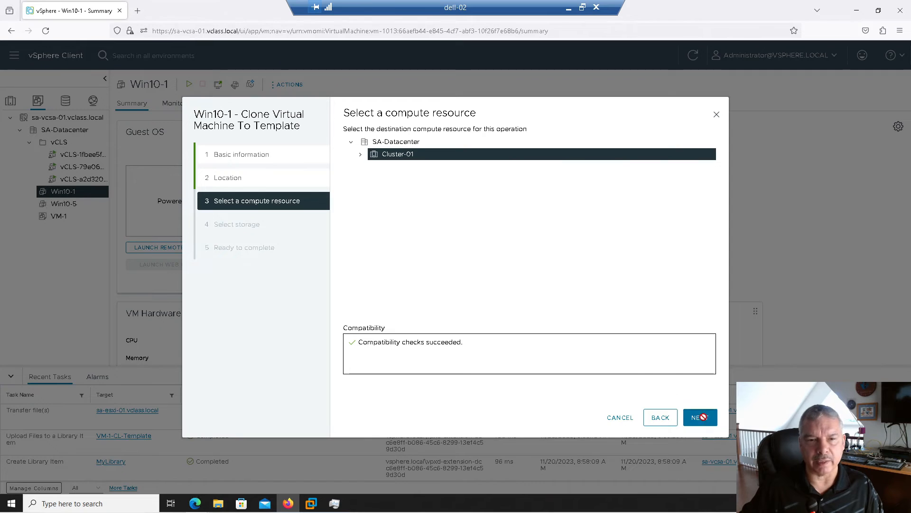
pyautogui.click(353, 216)
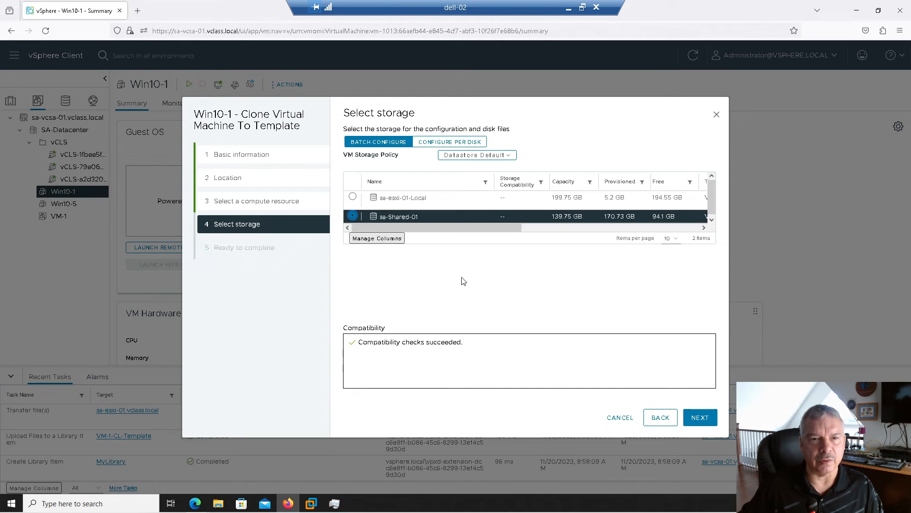
pyautogui.click(698, 416)
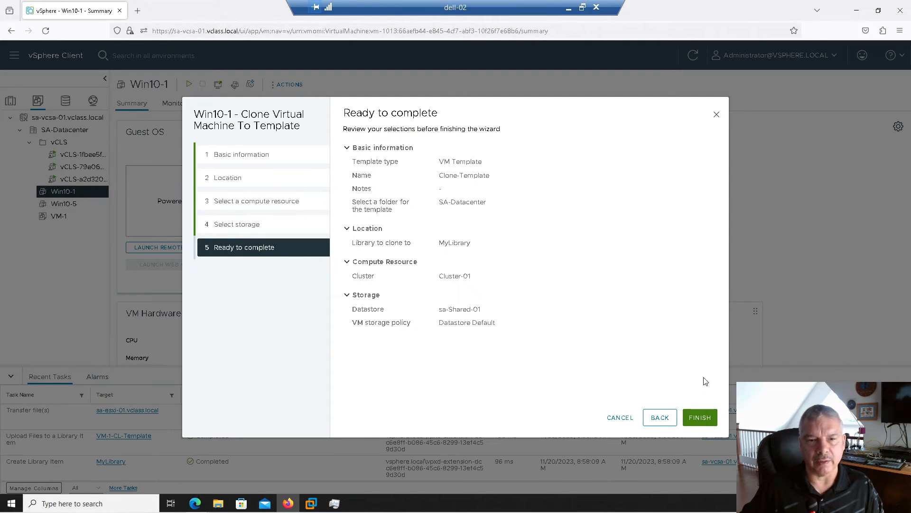
pyautogui.click(699, 417)
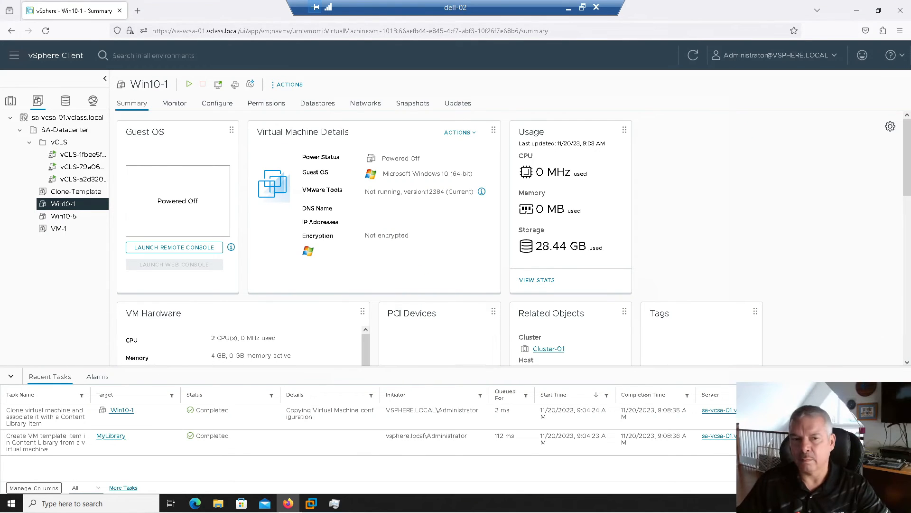
# Open Clone-Template in the inventory and show its Versioning history
pyautogui.click(83, 194)
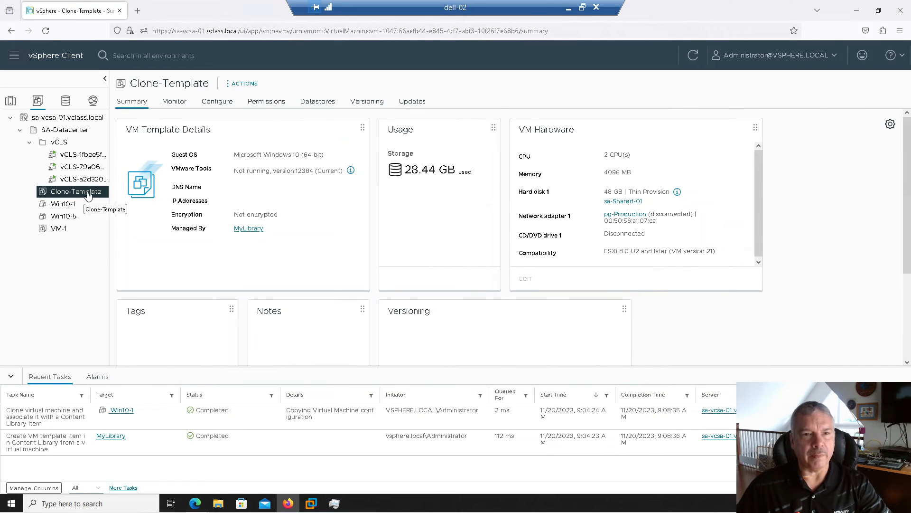
pyautogui.click(357, 102)
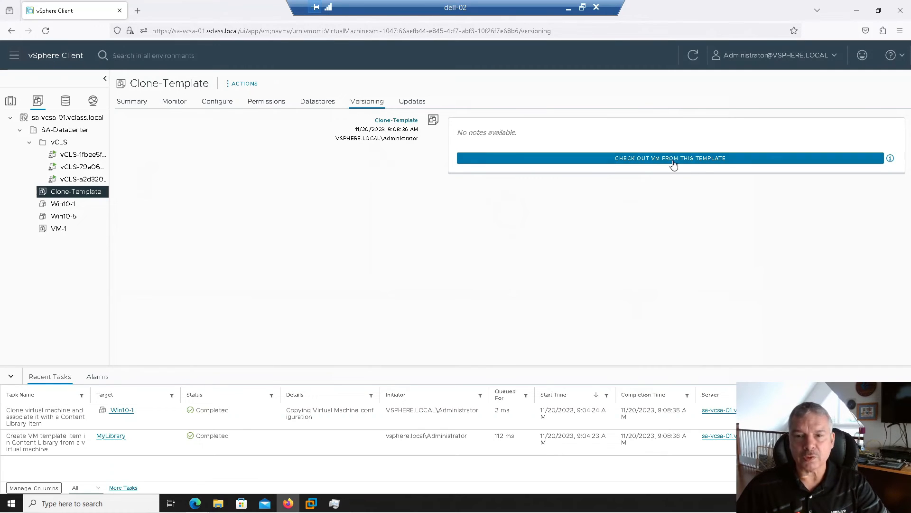
# Check out a VM named Clone-2 from Clone-Template into SA-Datacenter on Cluster-01
pyautogui.click(634, 161)
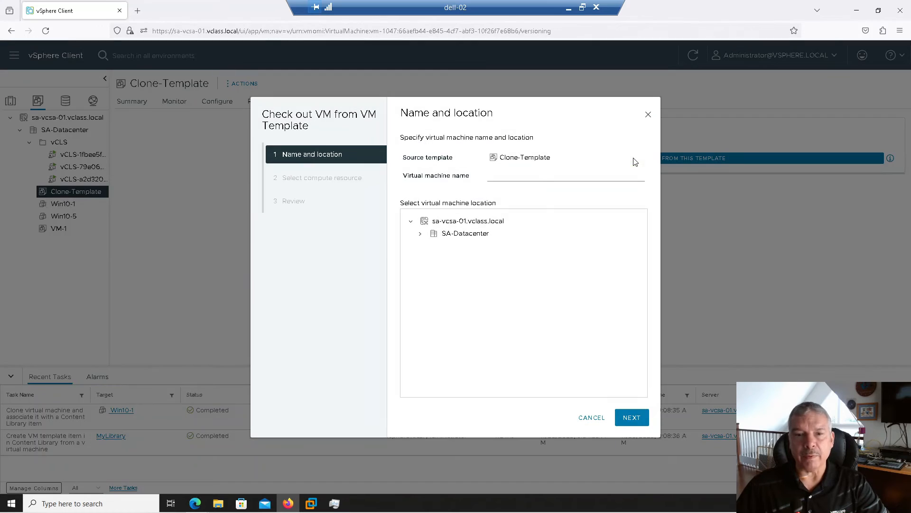
pyautogui.click(524, 176)
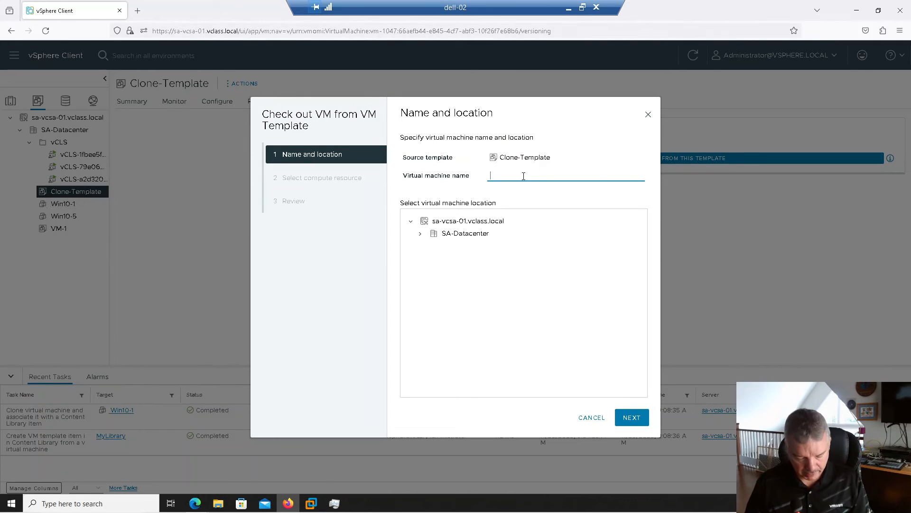
pyautogui.write('Clone-2')
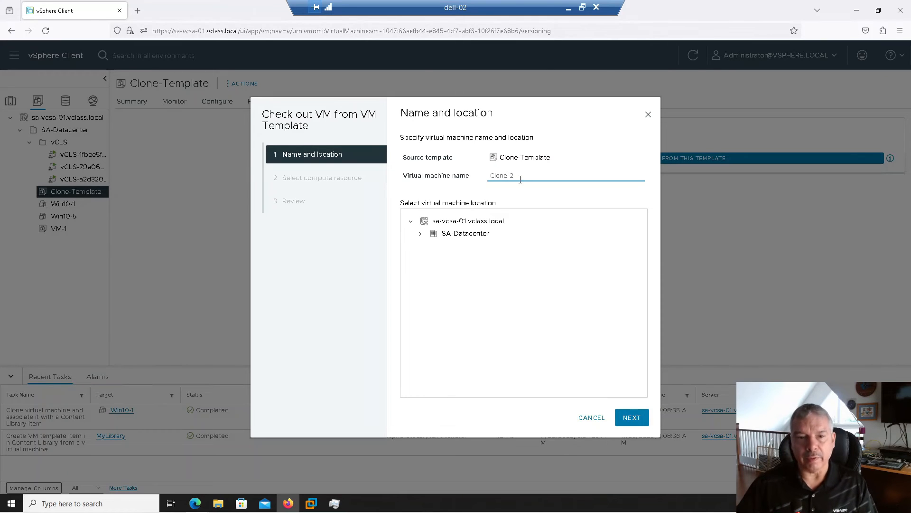
pyautogui.click(469, 233)
pyautogui.click(631, 418)
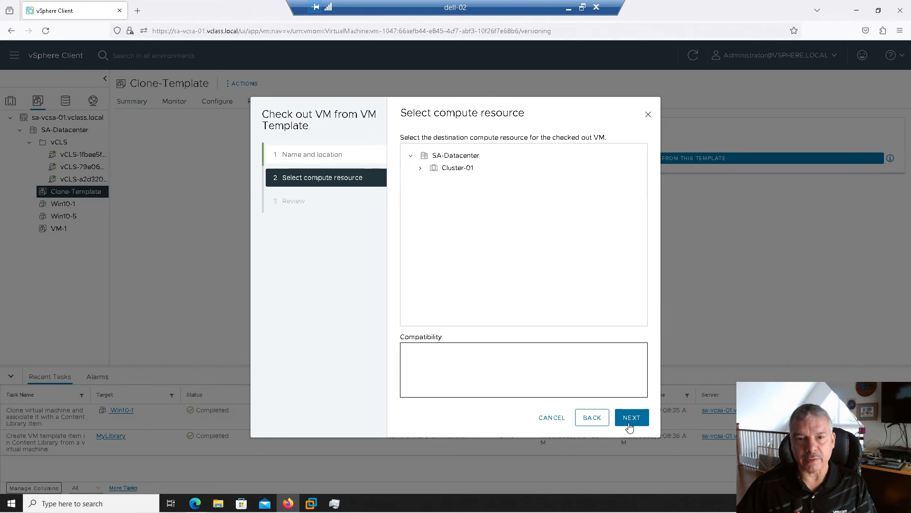
pyautogui.click(467, 173)
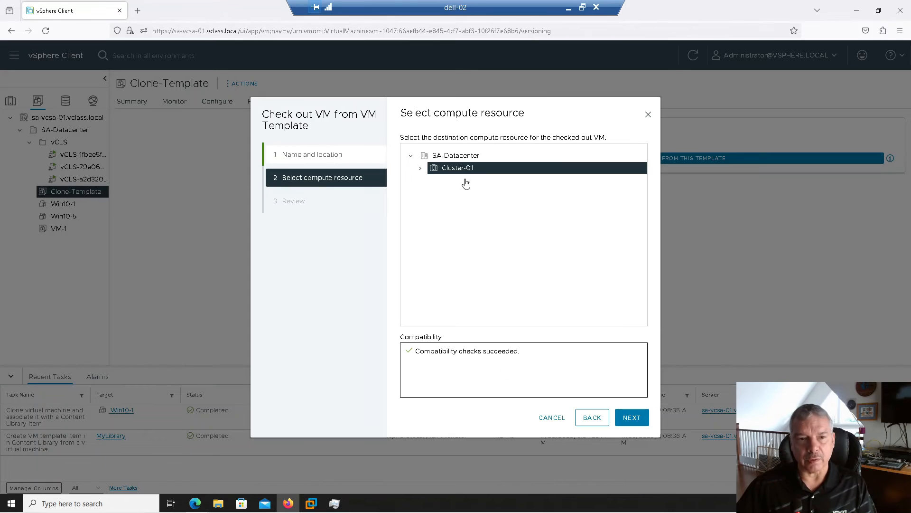
pyautogui.click(631, 420)
pyautogui.click(631, 418)
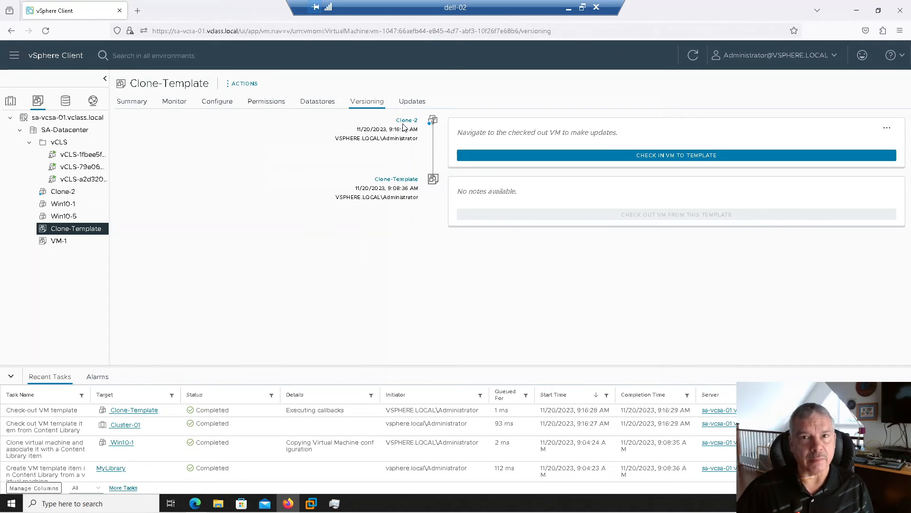
# Edit Clone-2's settings to reduce its CPU count from 2 to 1
pyautogui.rightClick(52, 195)
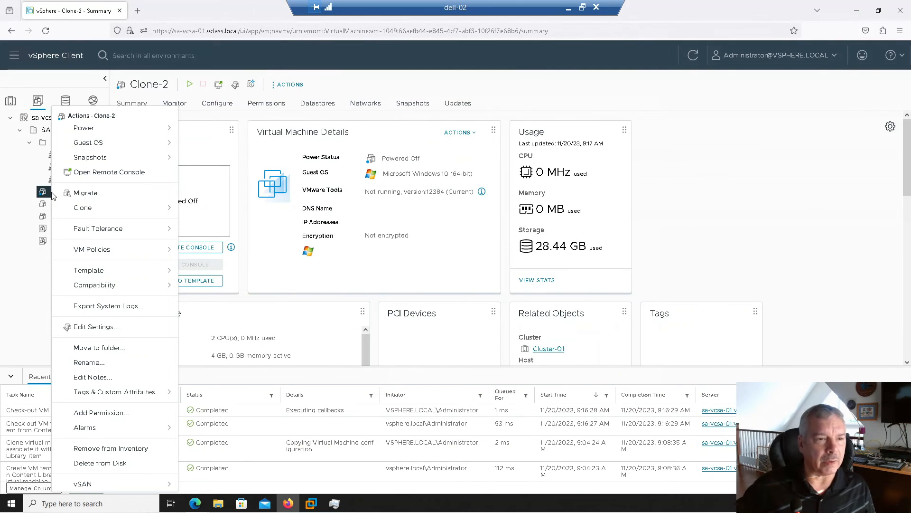
pyautogui.moveTo(87, 129)
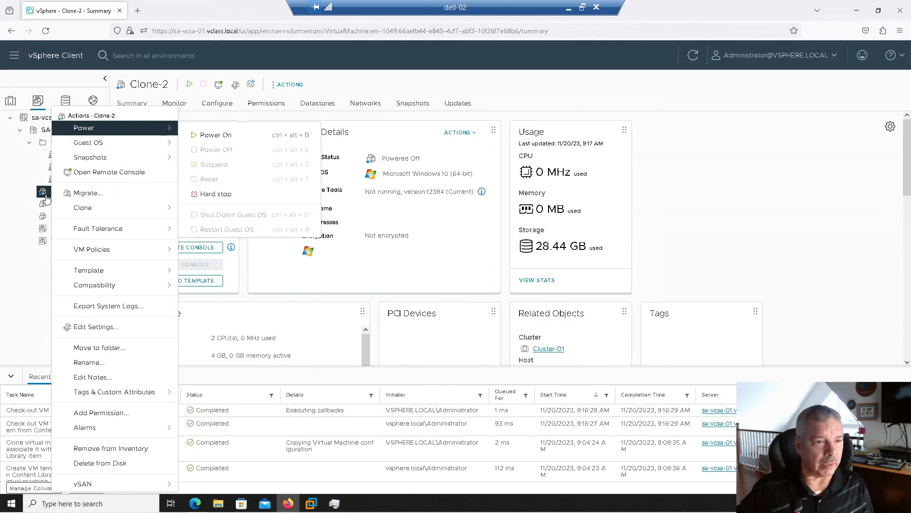
pyautogui.click(105, 327)
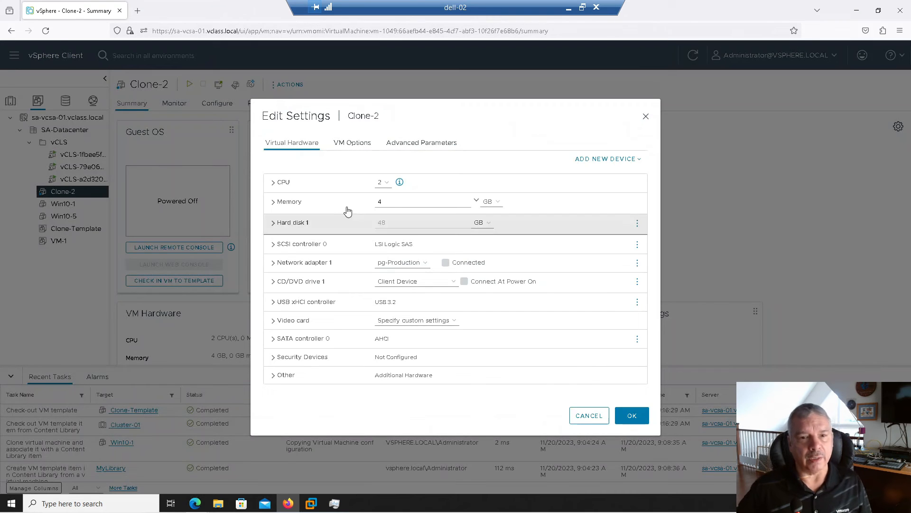
pyautogui.click(386, 183)
pyautogui.click(380, 198)
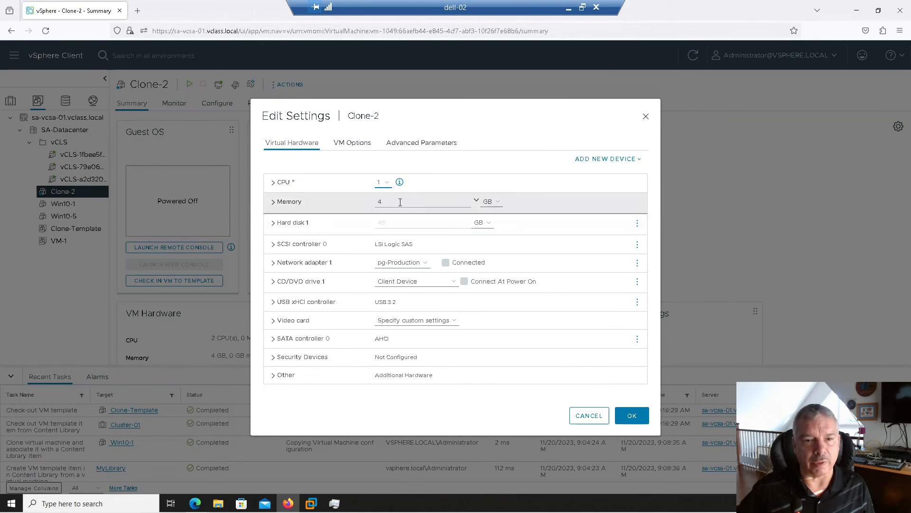
pyautogui.click(618, 409)
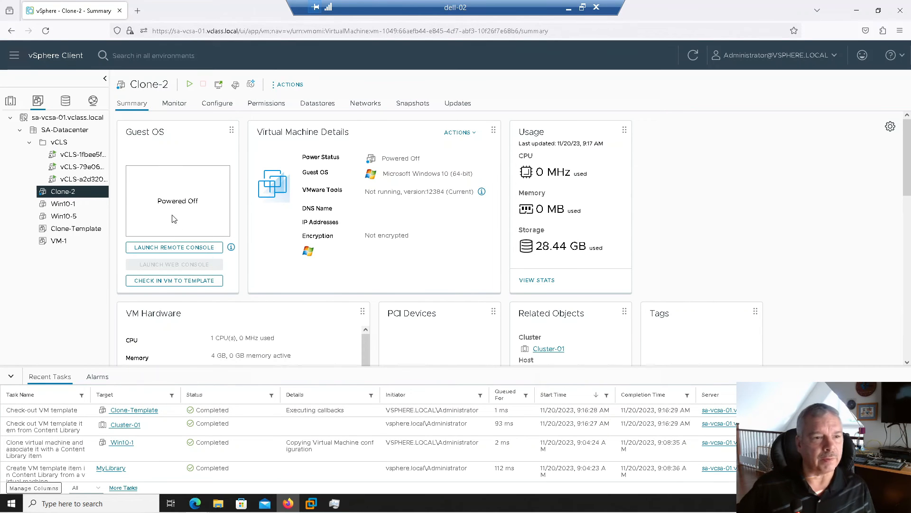
# Check Clone-2 back into Clone-Template from its Versioning page with check-in notes
pyautogui.click(80, 232)
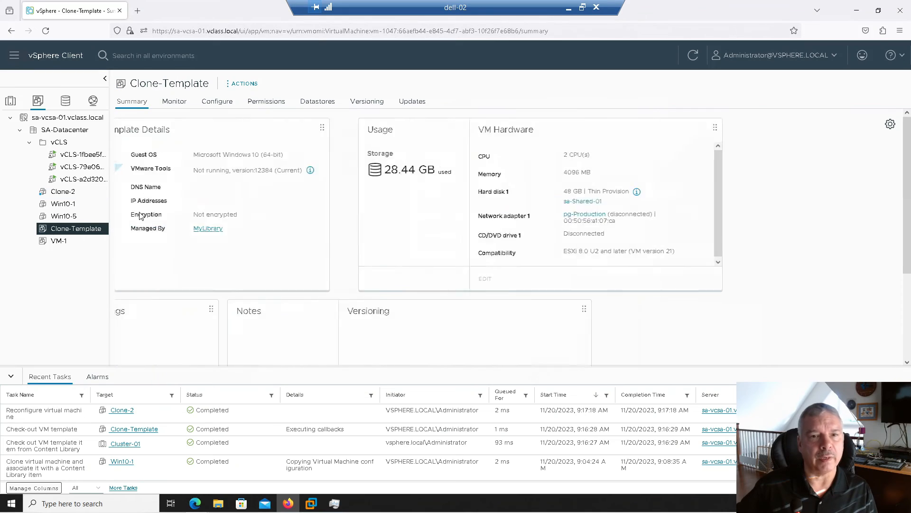
pyautogui.click(359, 101)
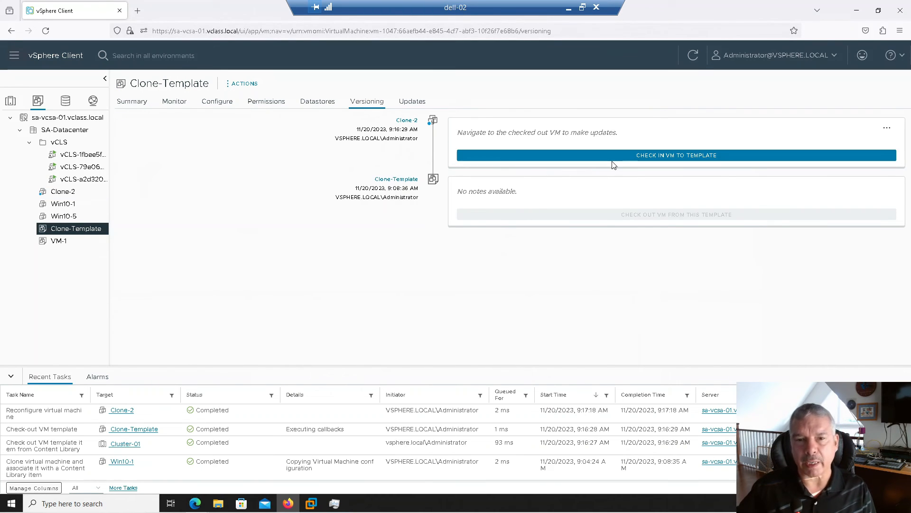
pyautogui.click(582, 161)
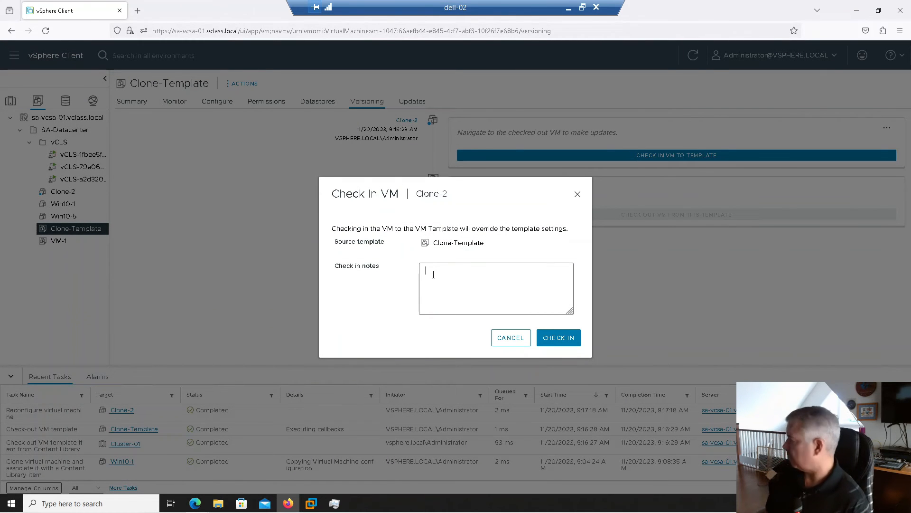
pyautogui.click(433, 274)
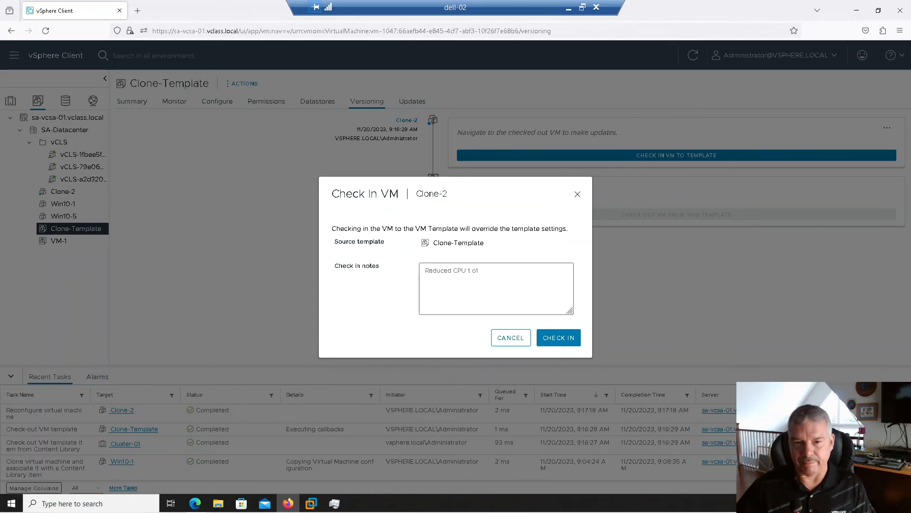
pyautogui.click(559, 344)
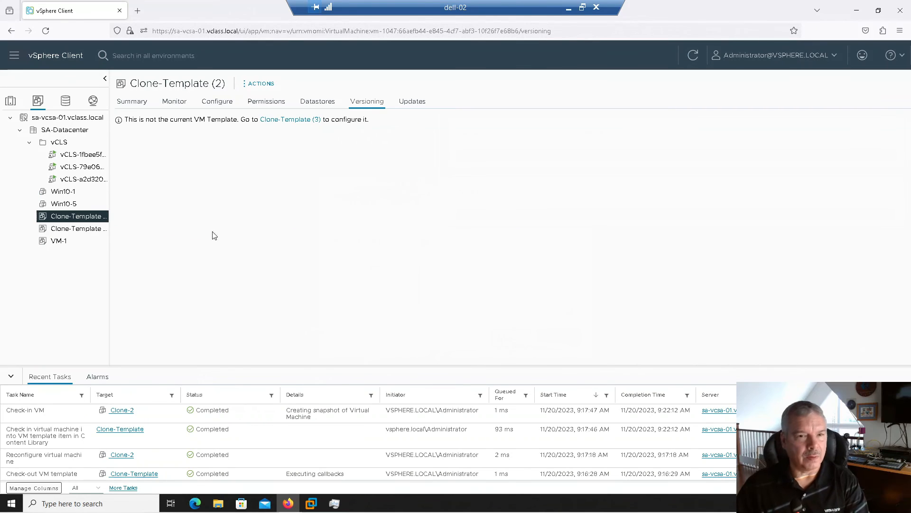
# Open Clone-Template (3) and widen the inventory pane to show full names
pyautogui.click(53, 230)
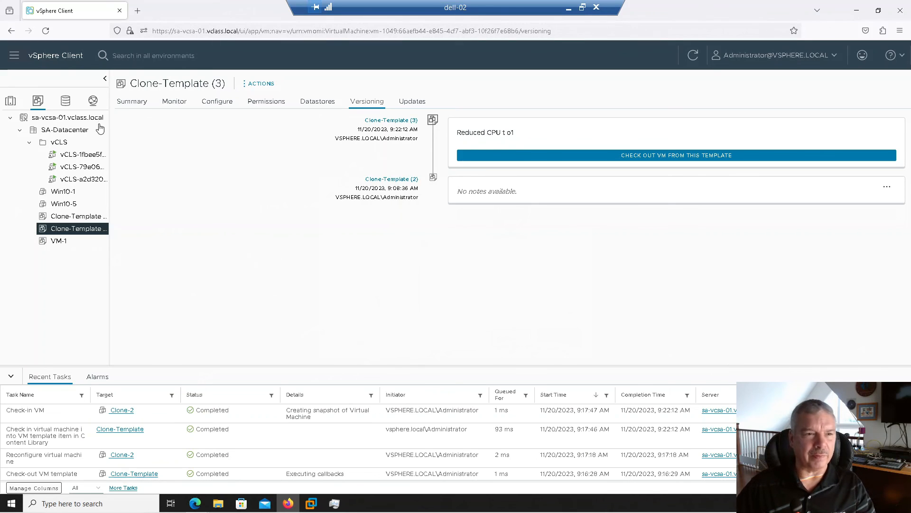
pyautogui.moveTo(109, 104); pyautogui.dragTo(156, 119)
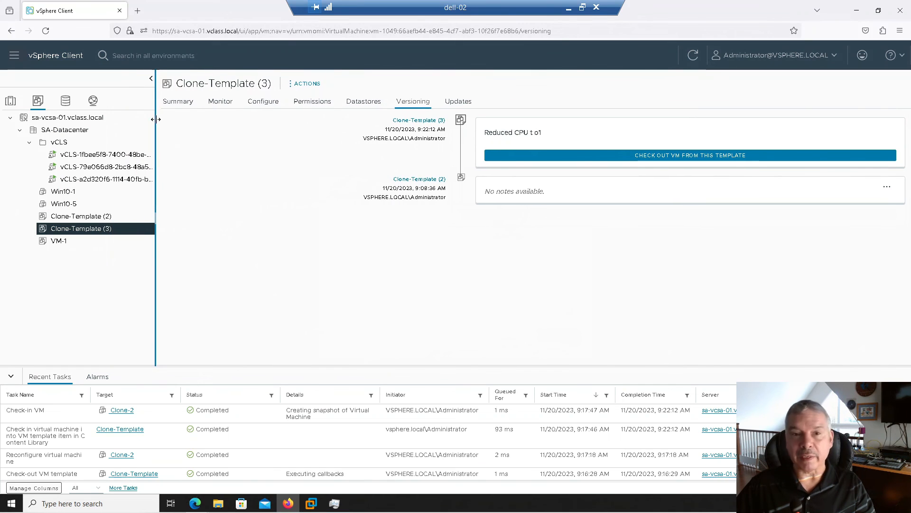